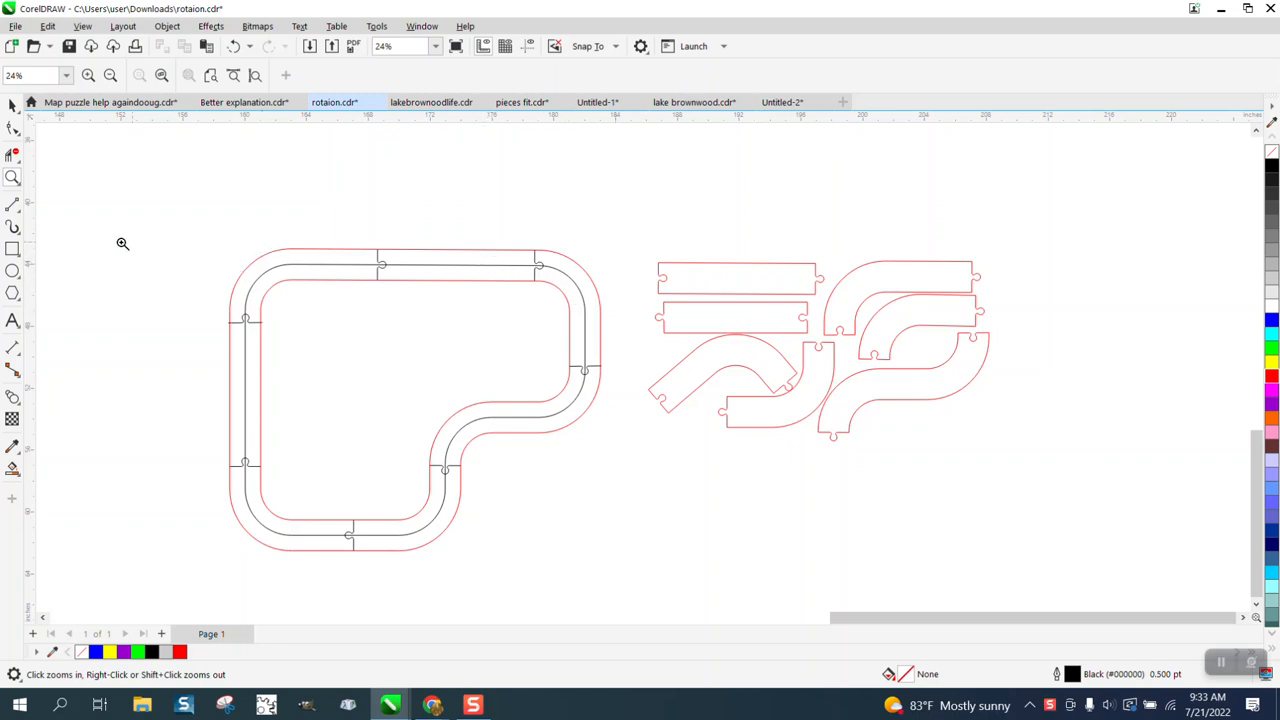
- Try moving the inner red outline out of the finished track layout, and undo the move
left_click(12, 105)
left_click_drag(167, 209, 636, 587)
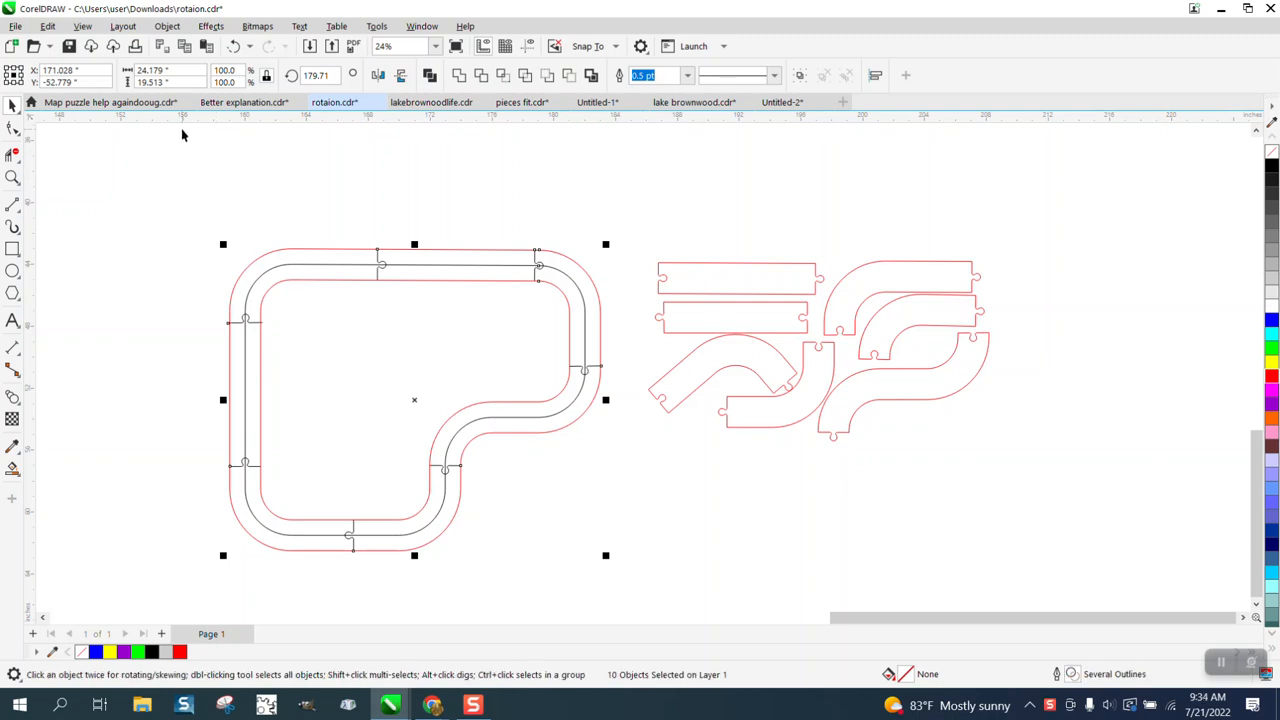
left_click_drag(623, 223, 1040, 464)
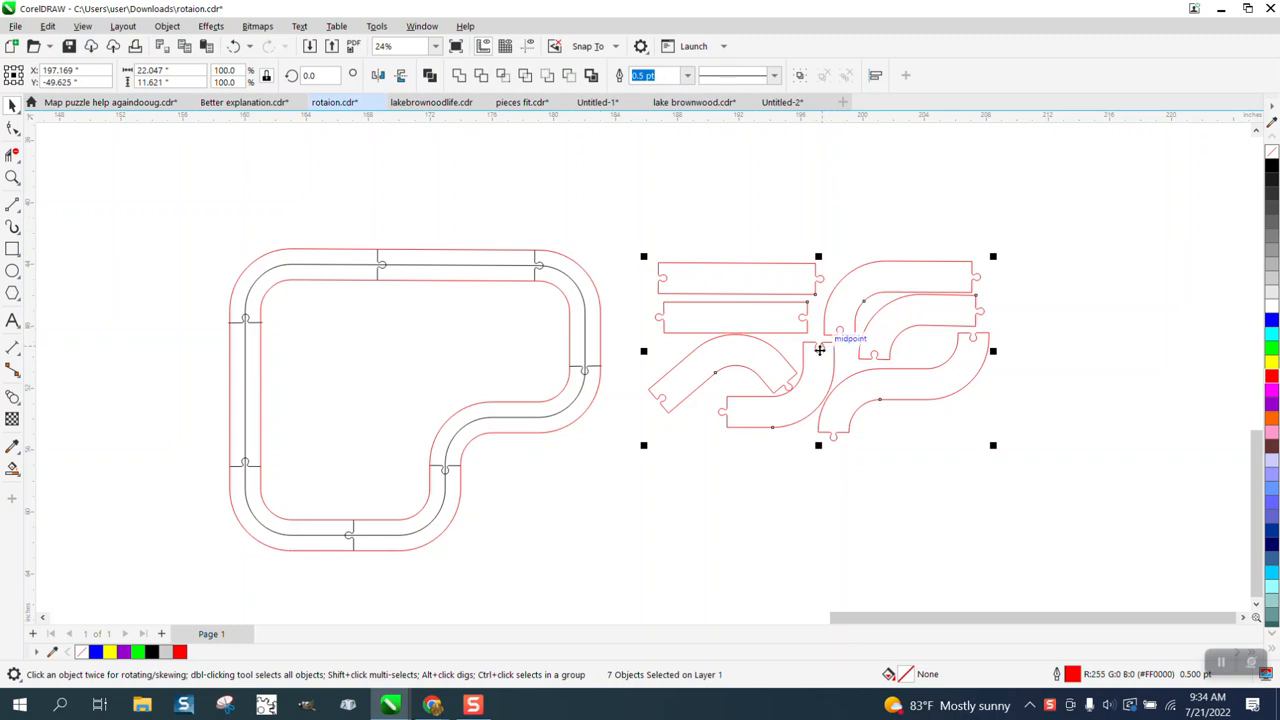
left_click_drag(326, 335, 463, 382)
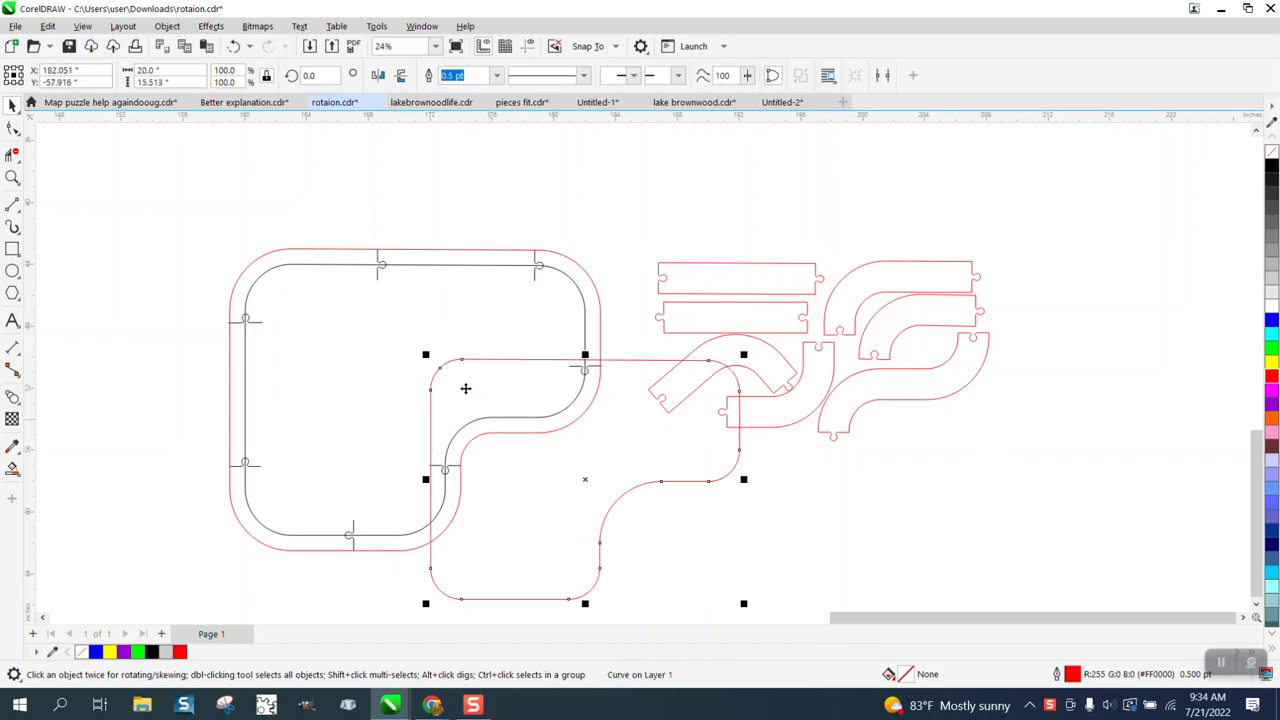
left_click(233, 46)
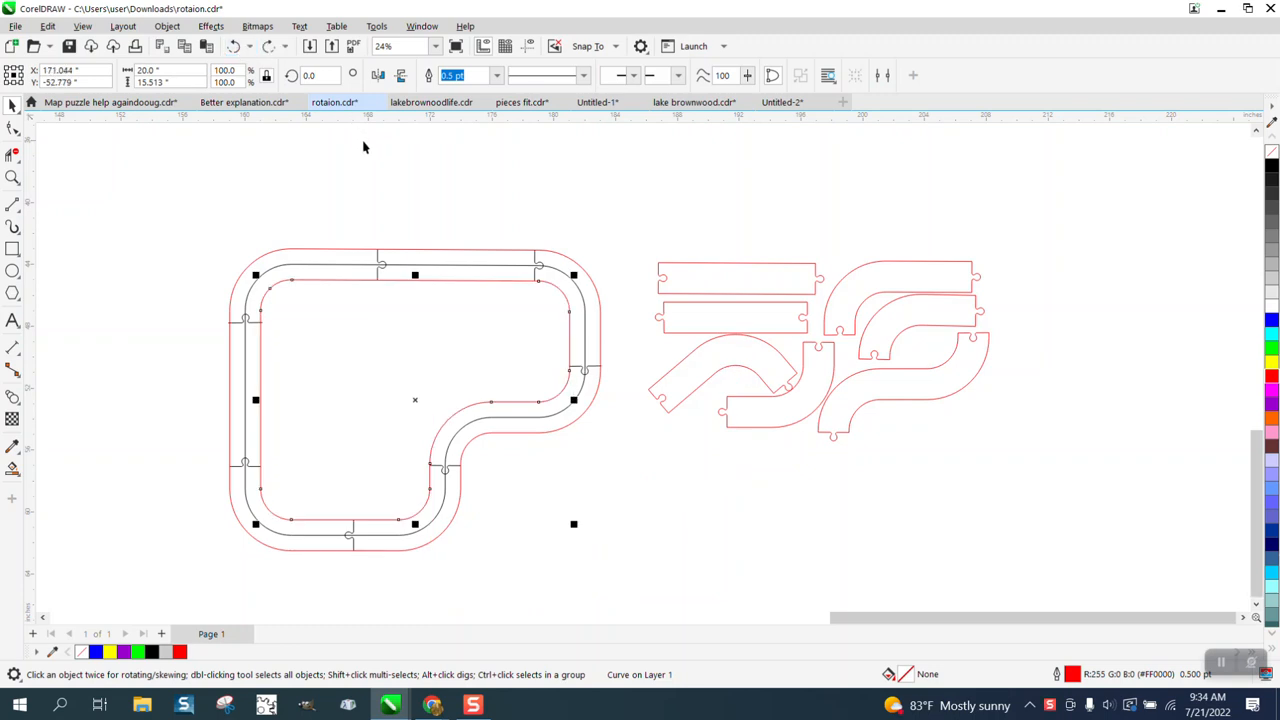
- Draw a large L-shaped outline from straight lines below the track pieces, letting the lines cross at its lower-left corner
scroll(445, 207, "down", 2)
scroll(445, 207, "down", 1)
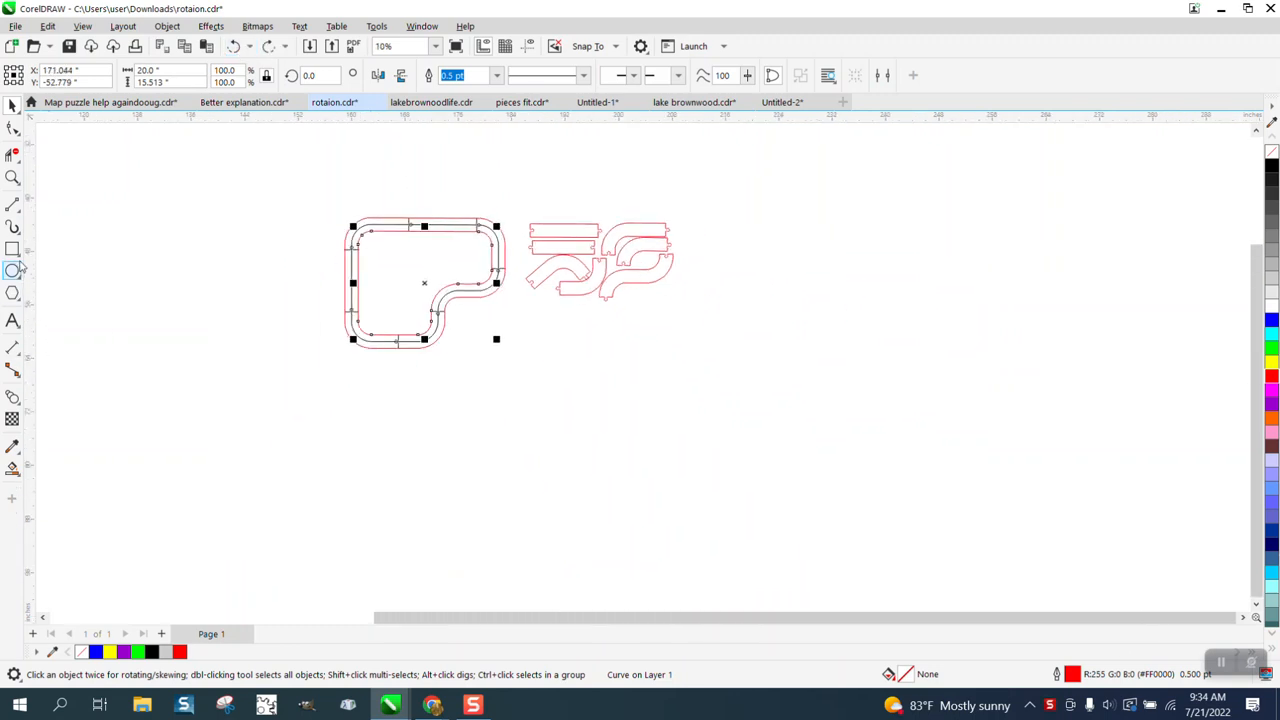
left_click(14, 205)
left_click(76, 222)
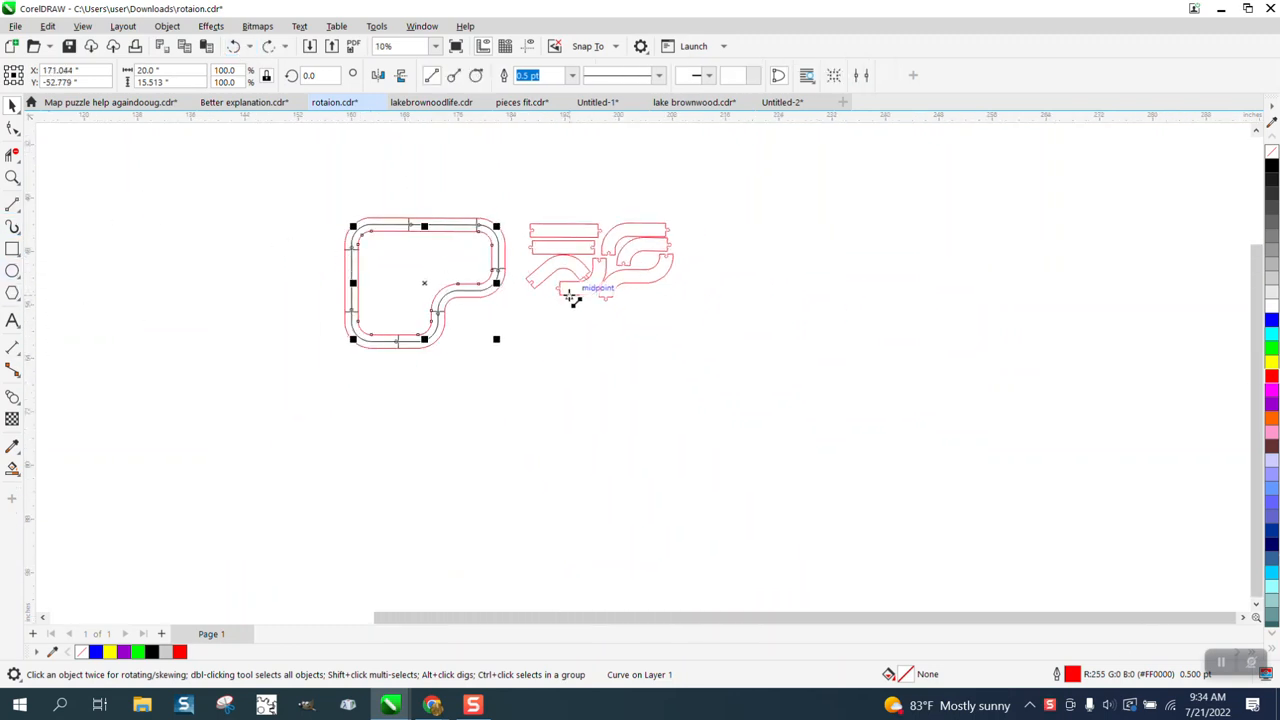
left_click_drag(675, 327, 808, 508)
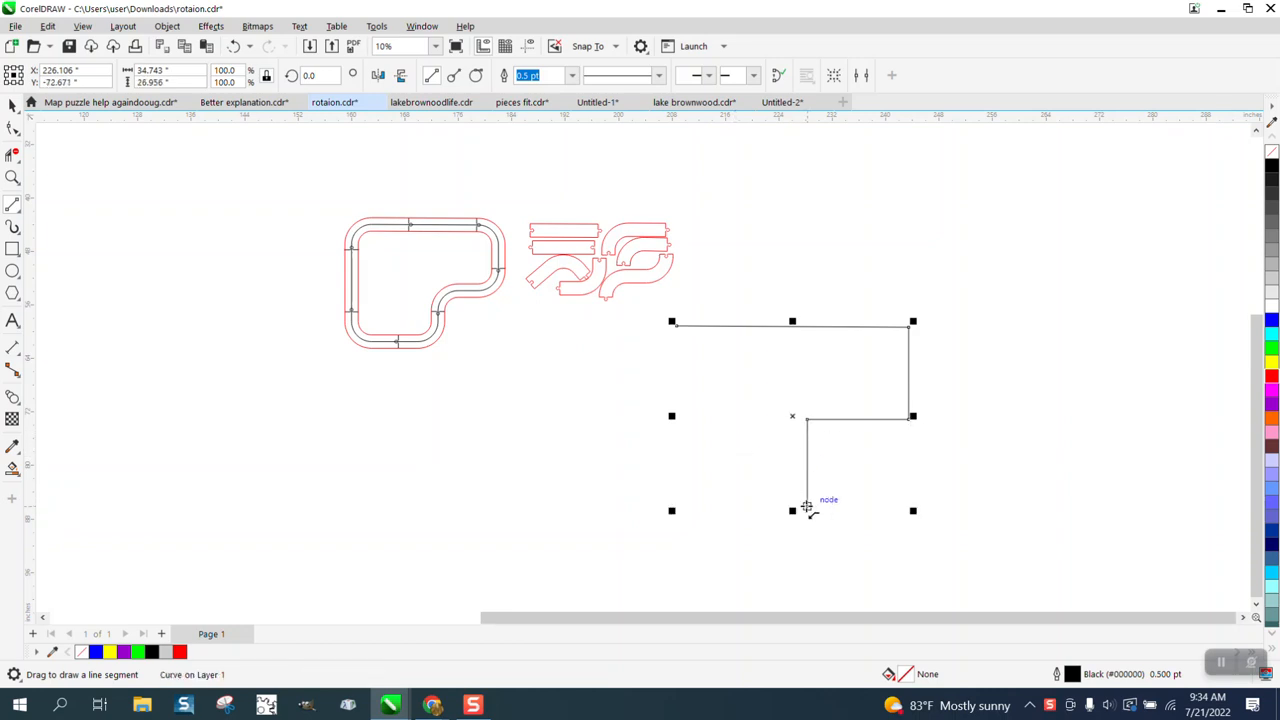
left_click_drag(772, 510, 638, 508)
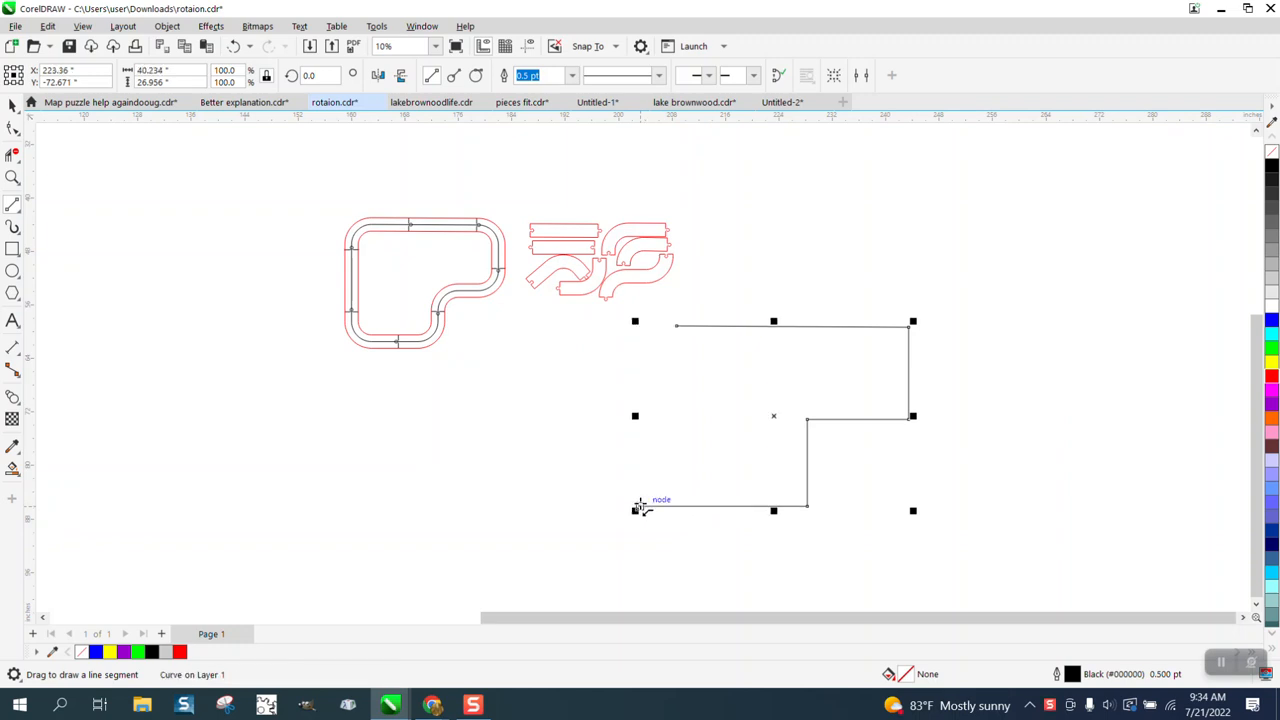
left_click_drag(677, 326, 677, 522)
- Trim off both overhanging line ends at the L shape's lower-left corner with Virtual Segment Delete
left_click(13, 153)
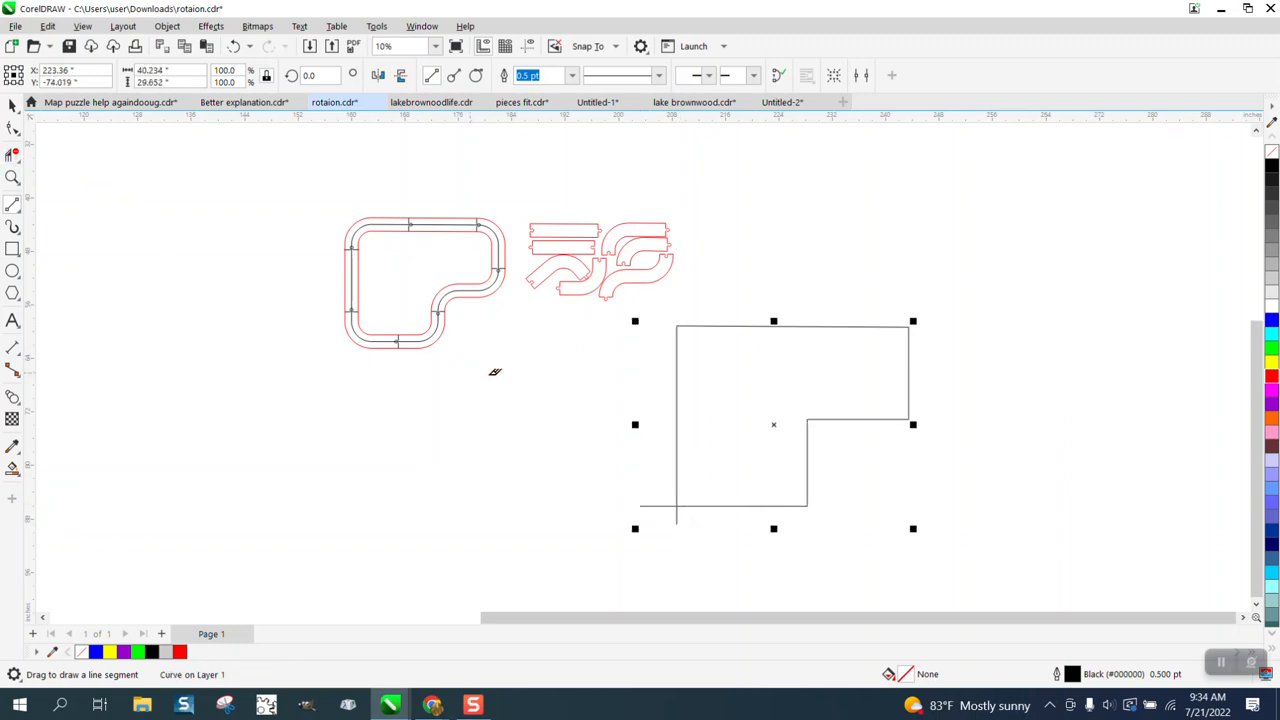
left_click(654, 504)
left_click(677, 514)
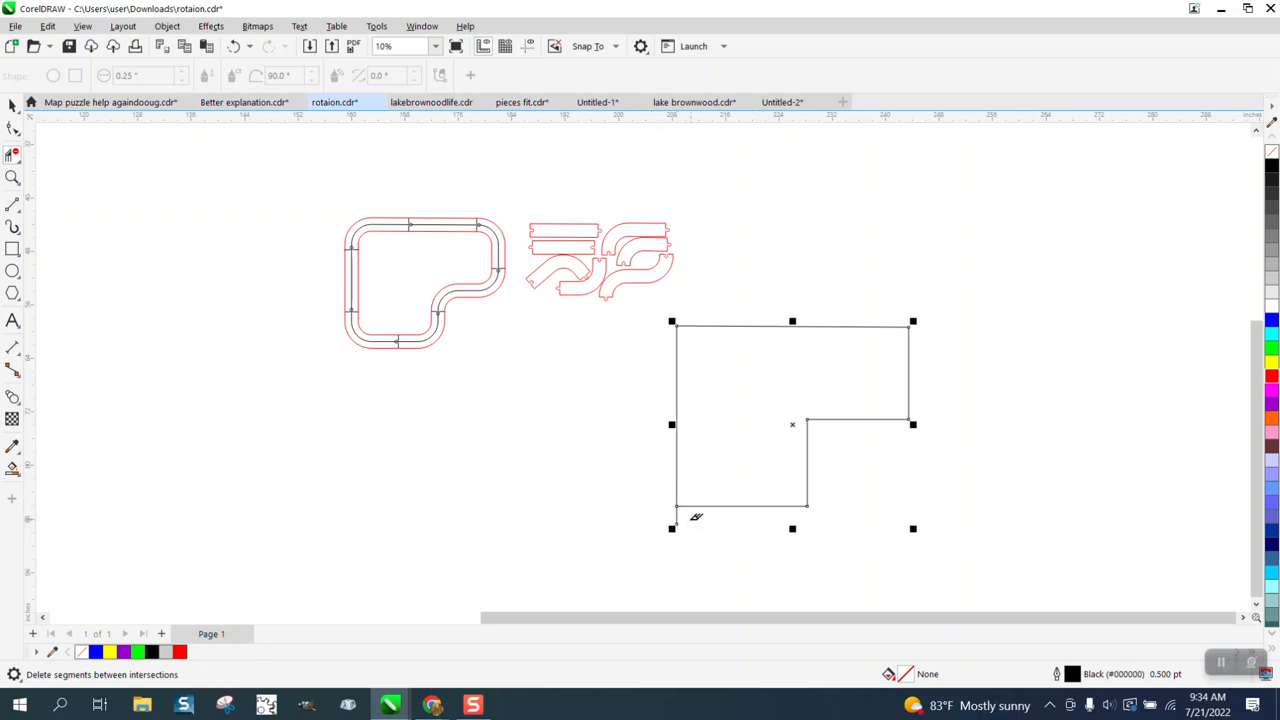
left_click(677, 515)
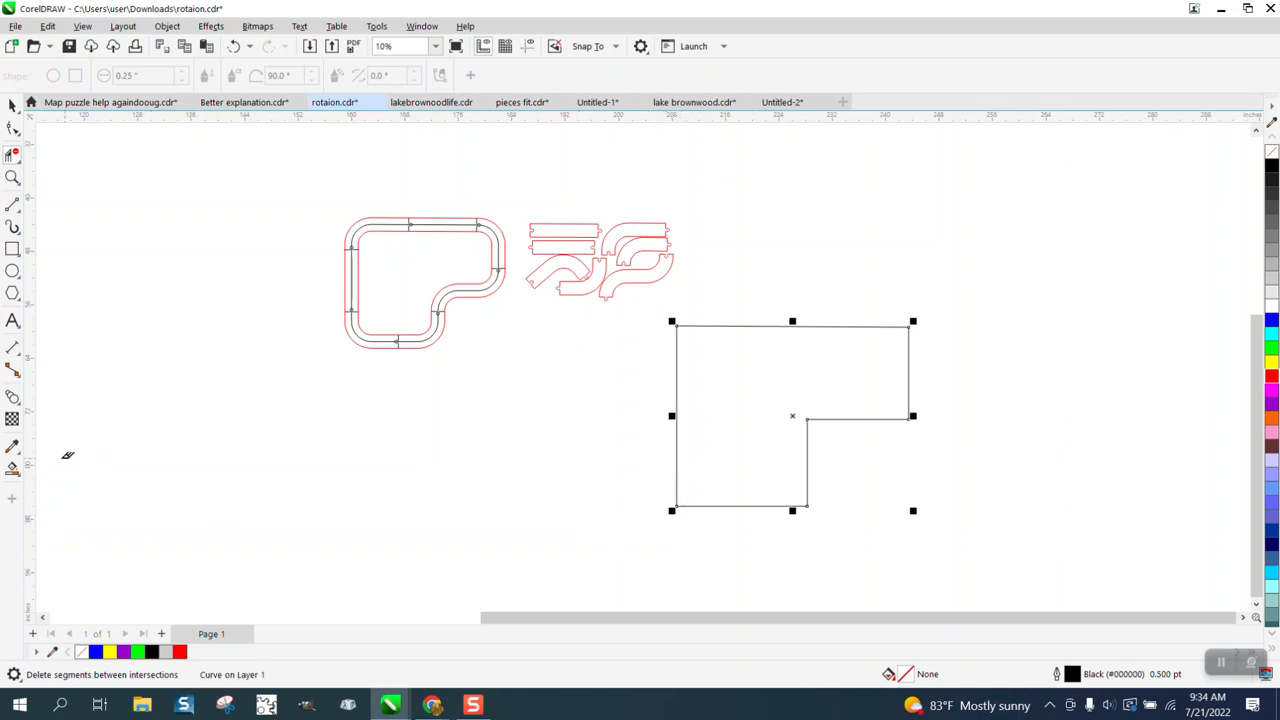
- Smart-fill the L shape to make a closed copy, move it clear, remove its fill and give it a black outline
left_click(13, 467)
left_click(774, 415)
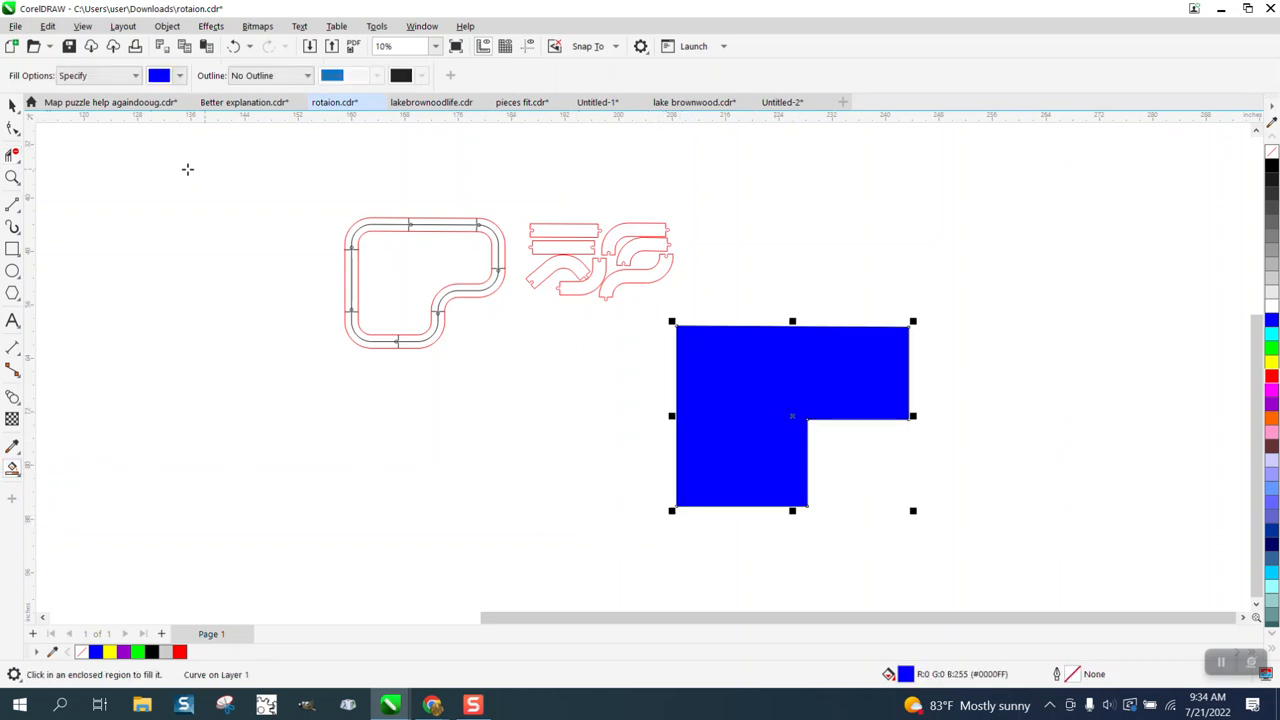
key("space")
left_click_drag(755, 376, 1013, 202)
left_click(1271, 151)
right_click(1271, 166)
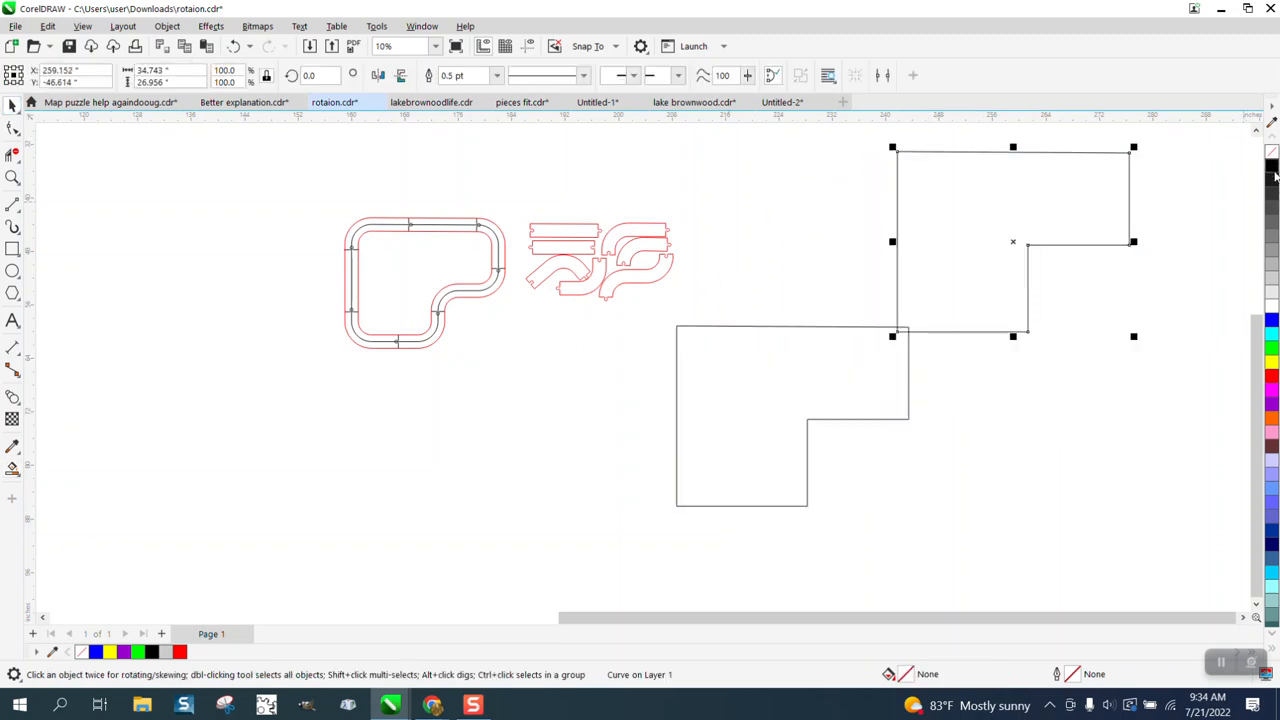
- Place the closed L-shaped copy below the finished track and scale it proportionally to 24 inches wide
left_click_drag(1028, 212, 474, 424)
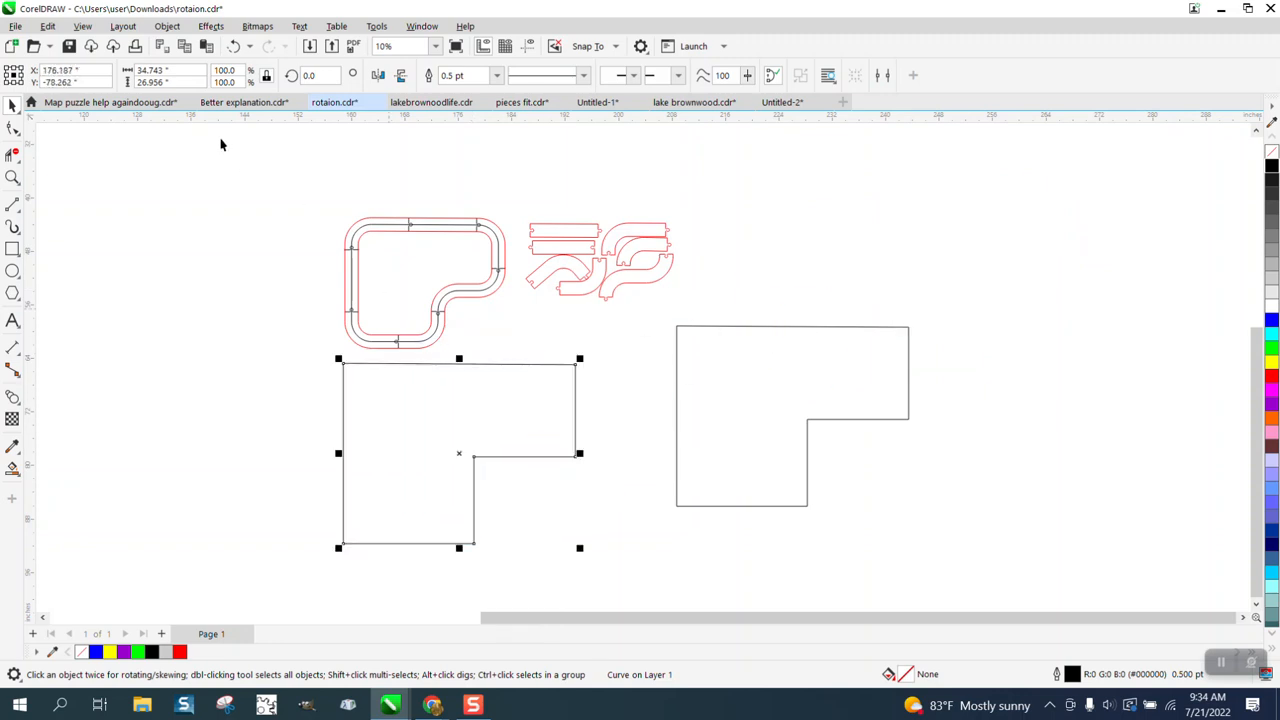
left_click(186, 71)
type("24")
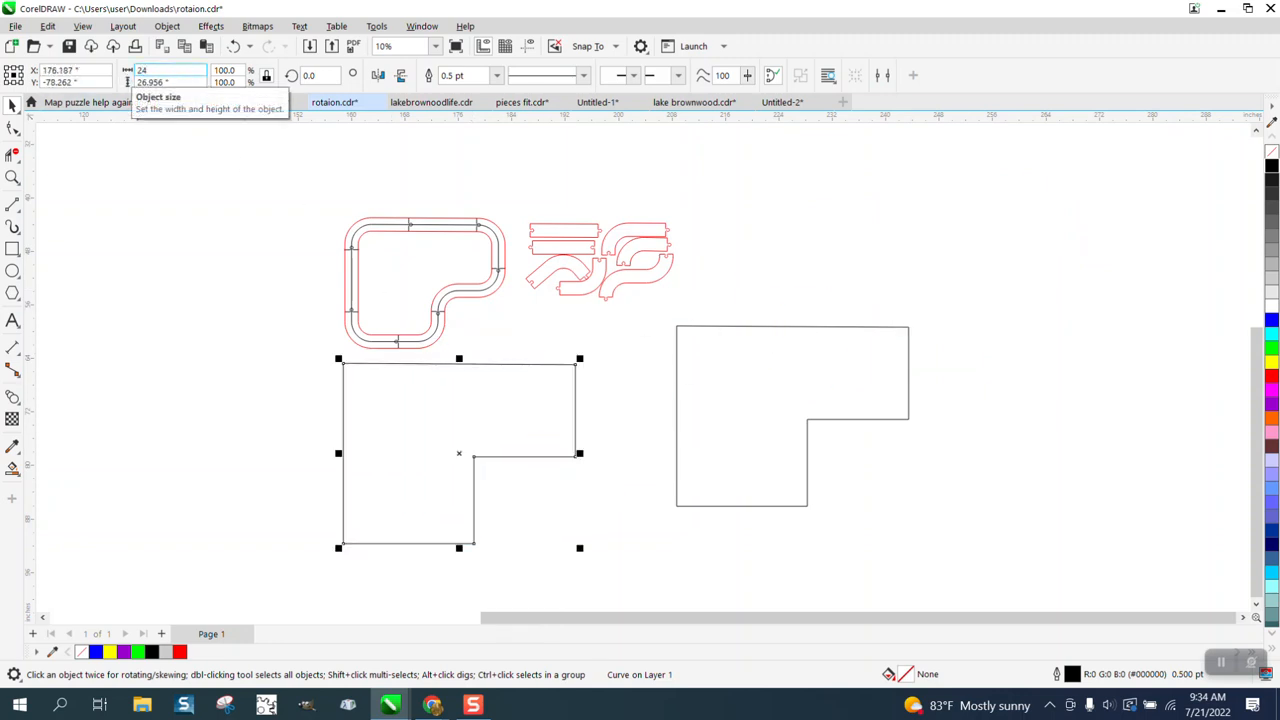
key("Return")
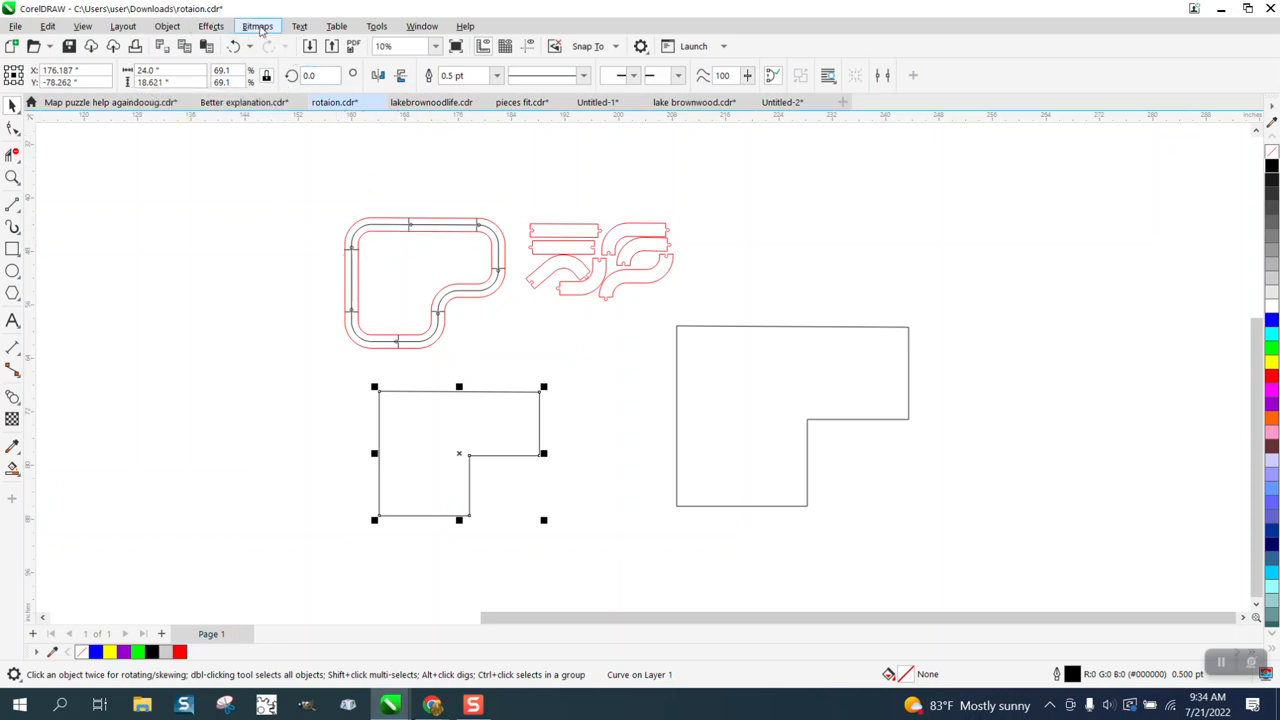
- Round all corners of the 24-inch L shape with a 3.0-inch fillet
left_click(428, 30)
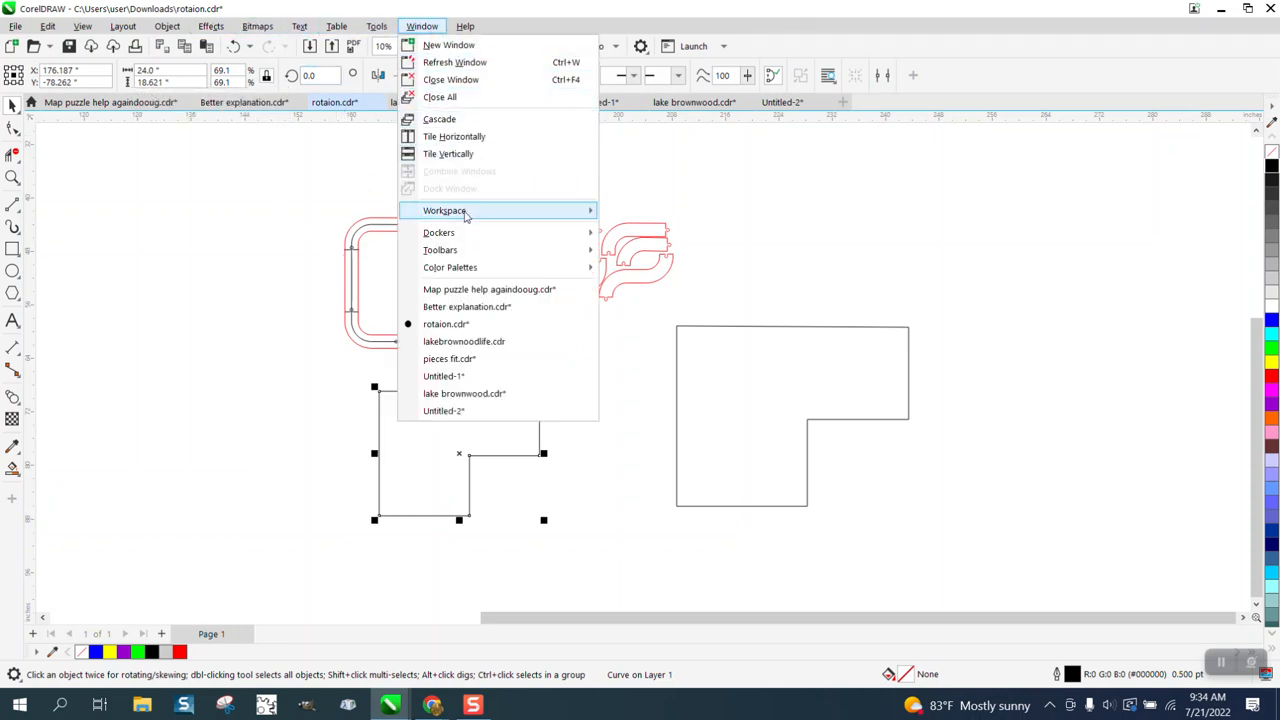
mouse_move(463, 232)
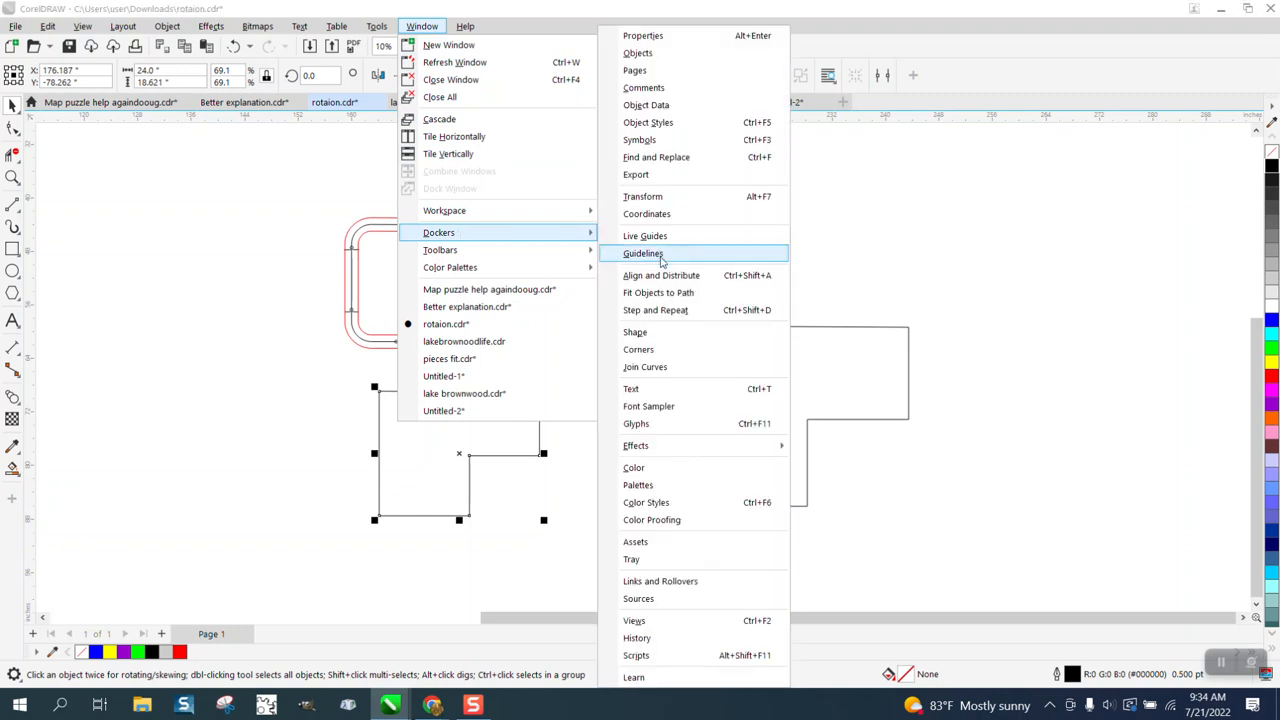
left_click(650, 350)
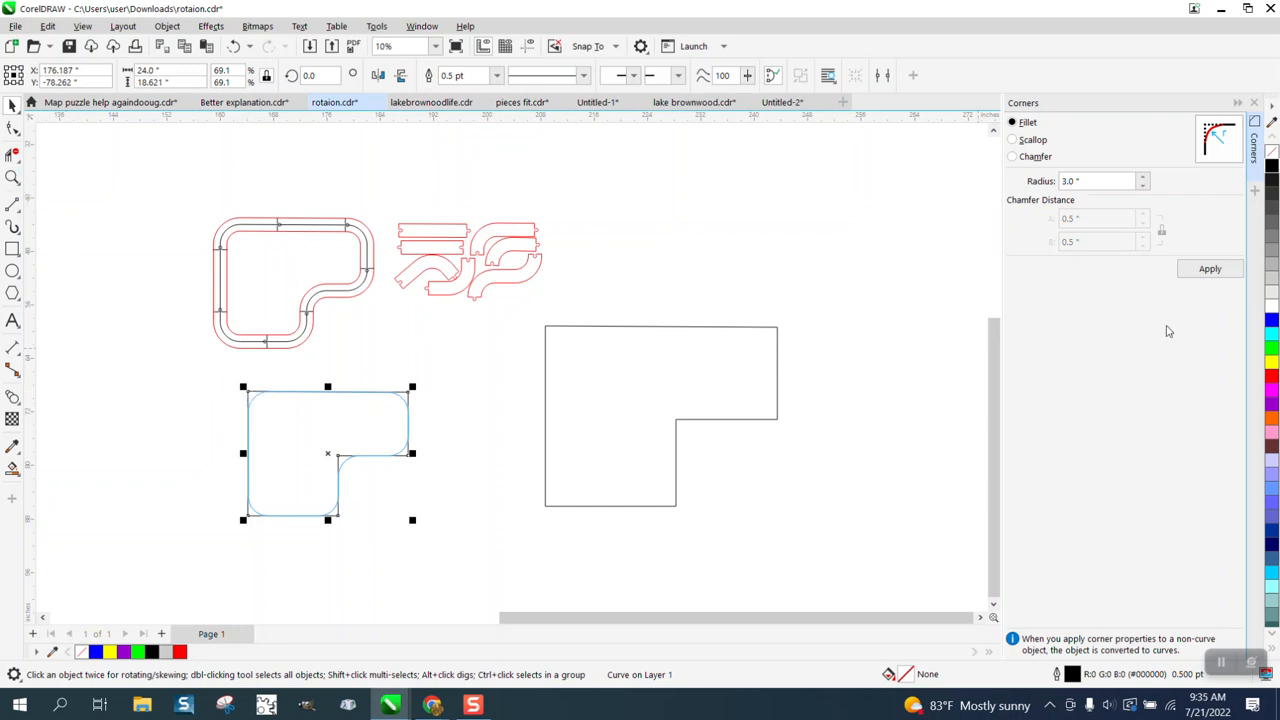
left_click(1210, 270)
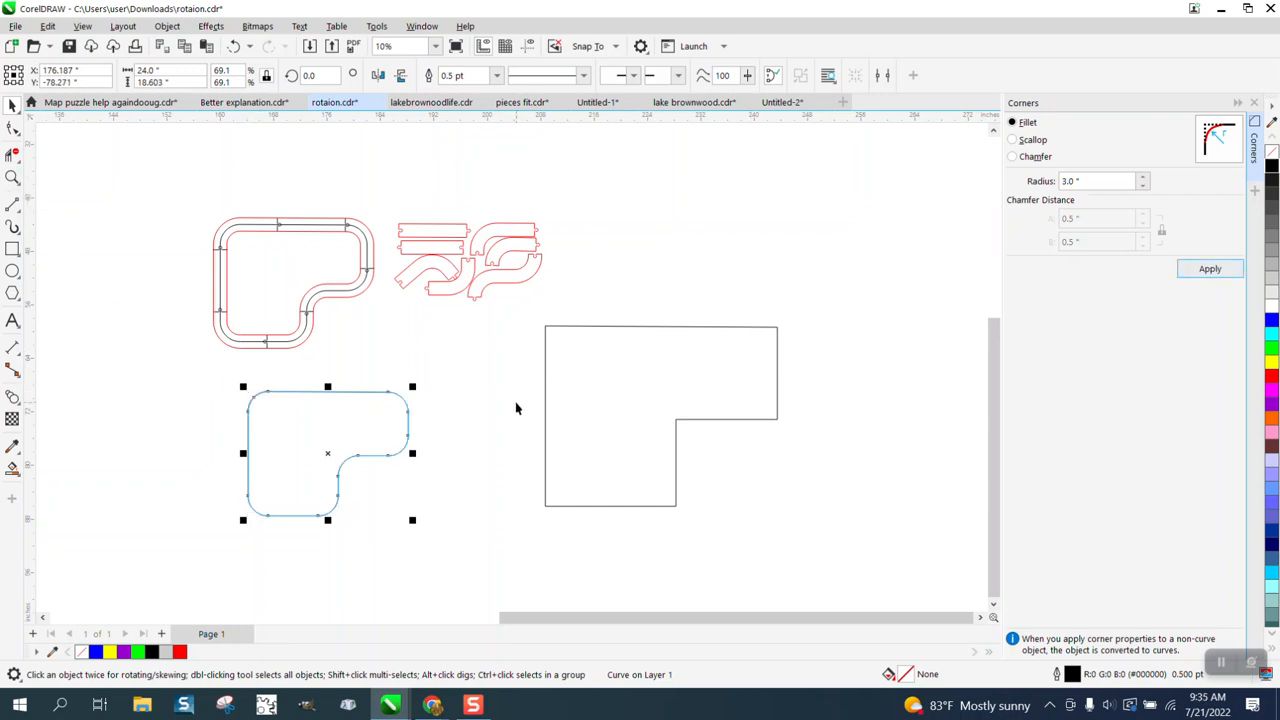
- Add a one-step outside contour with a 1.0-inch offset and red outline to the rounded shape, and break the contour apart
left_click(167, 26)
mouse_move(208, 30)
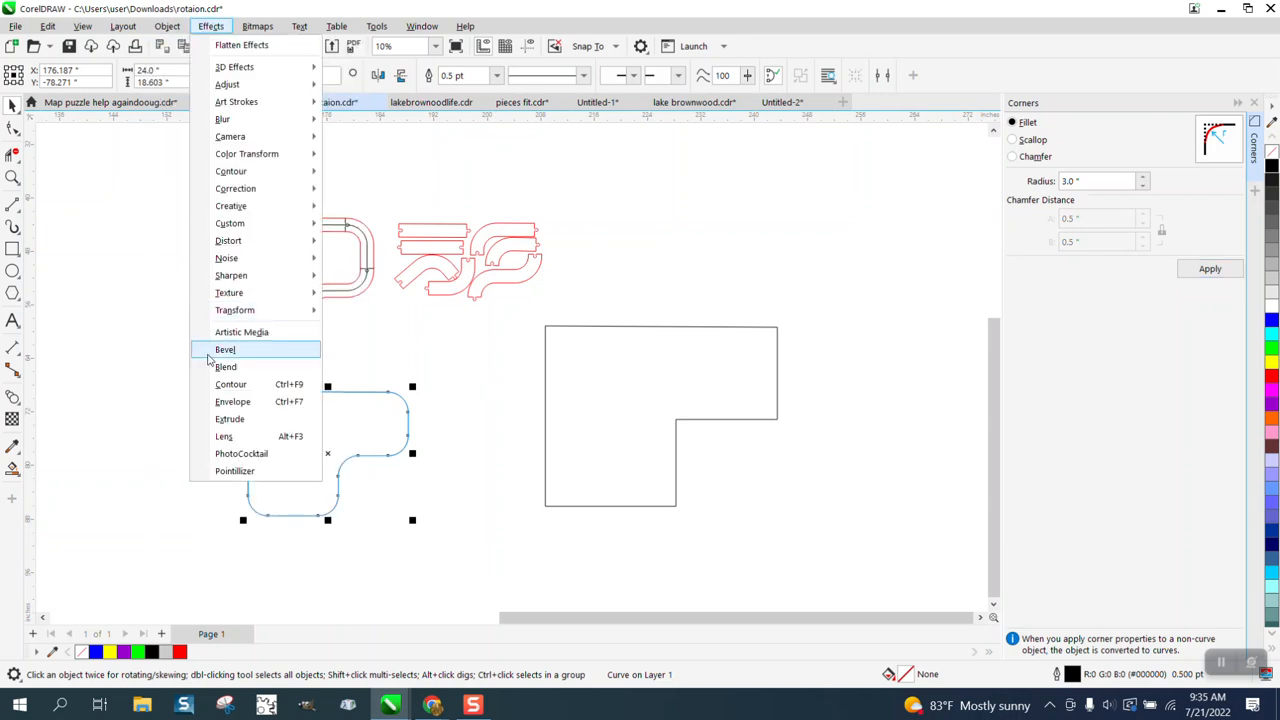
left_click(226, 385)
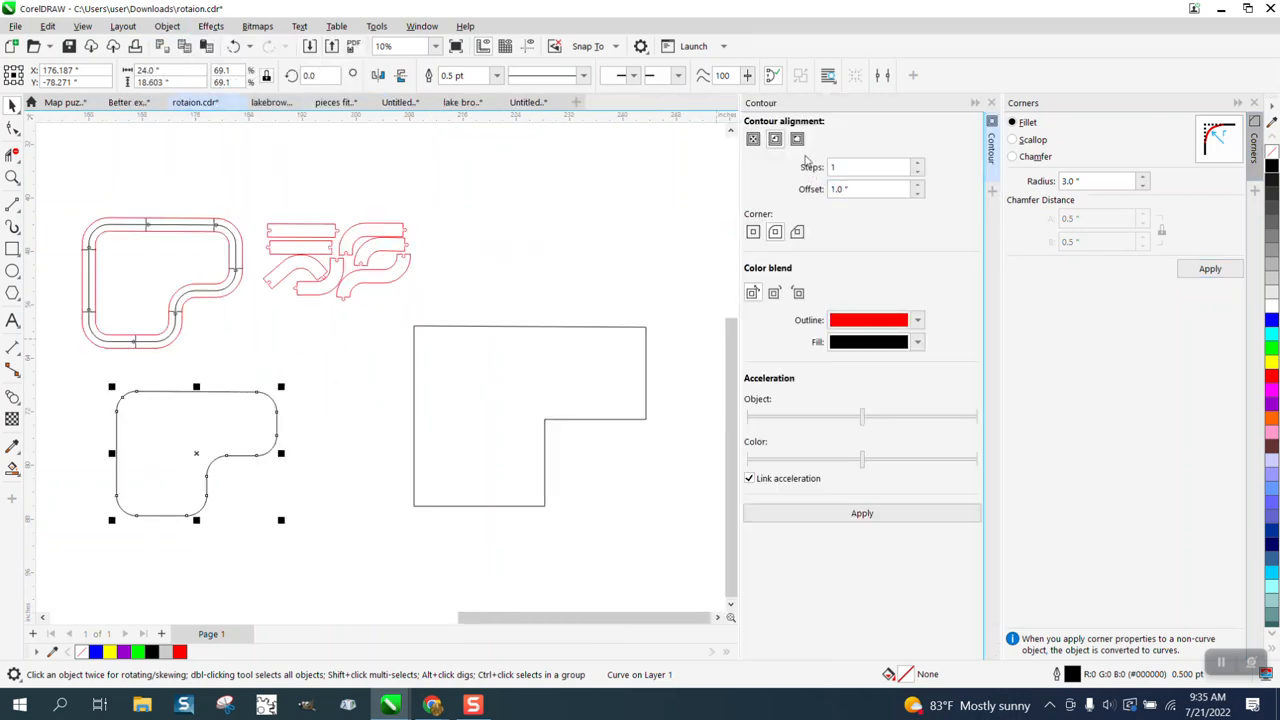
left_click(797, 139)
left_click(861, 512)
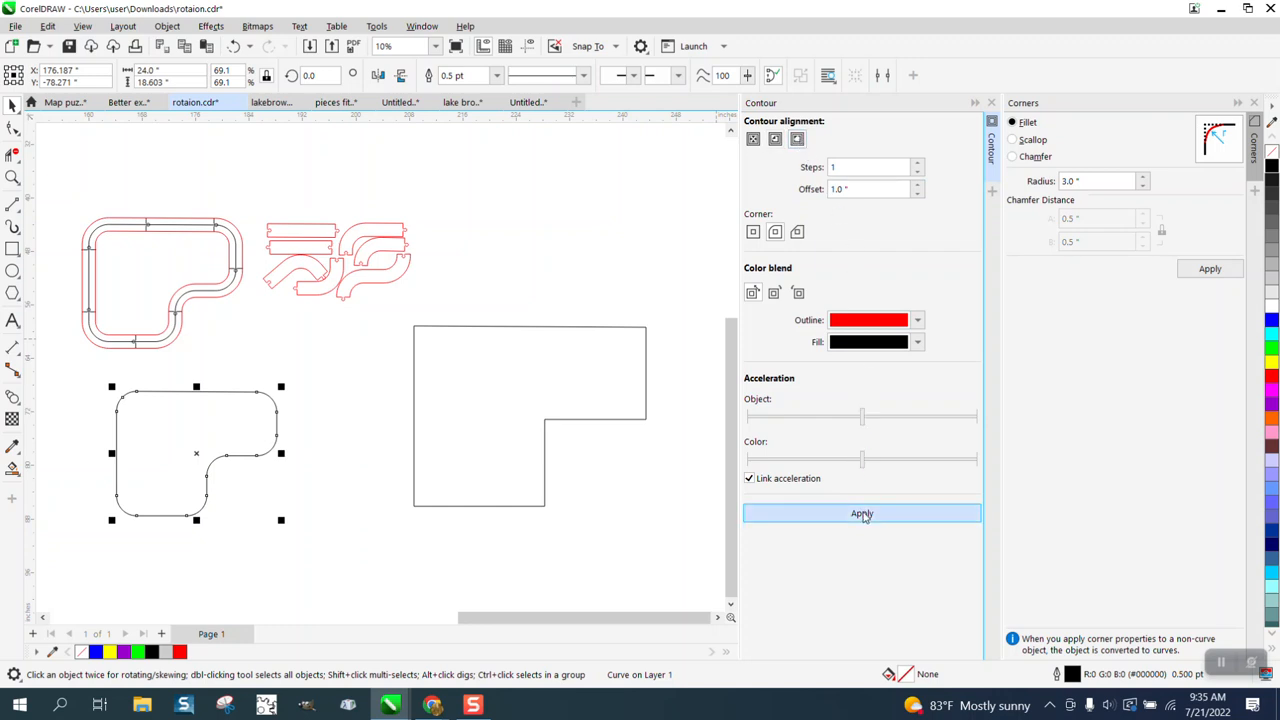
left_click(167, 26)
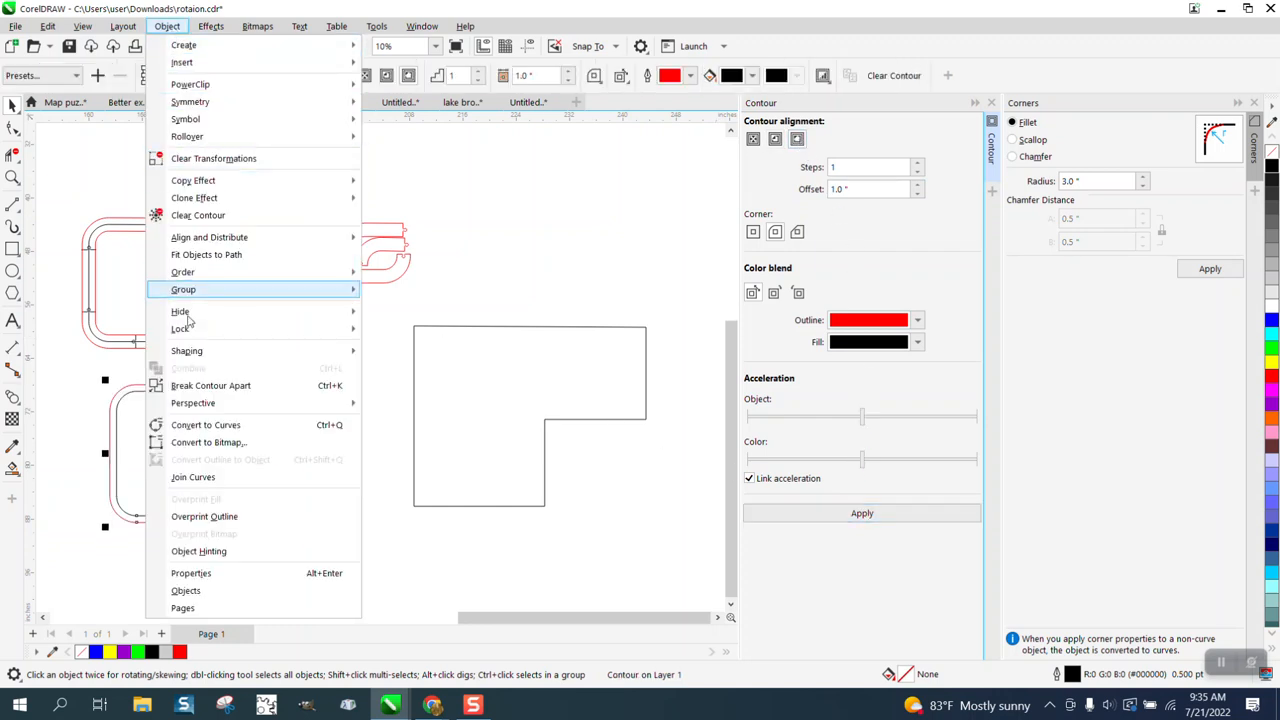
left_click(210, 386)
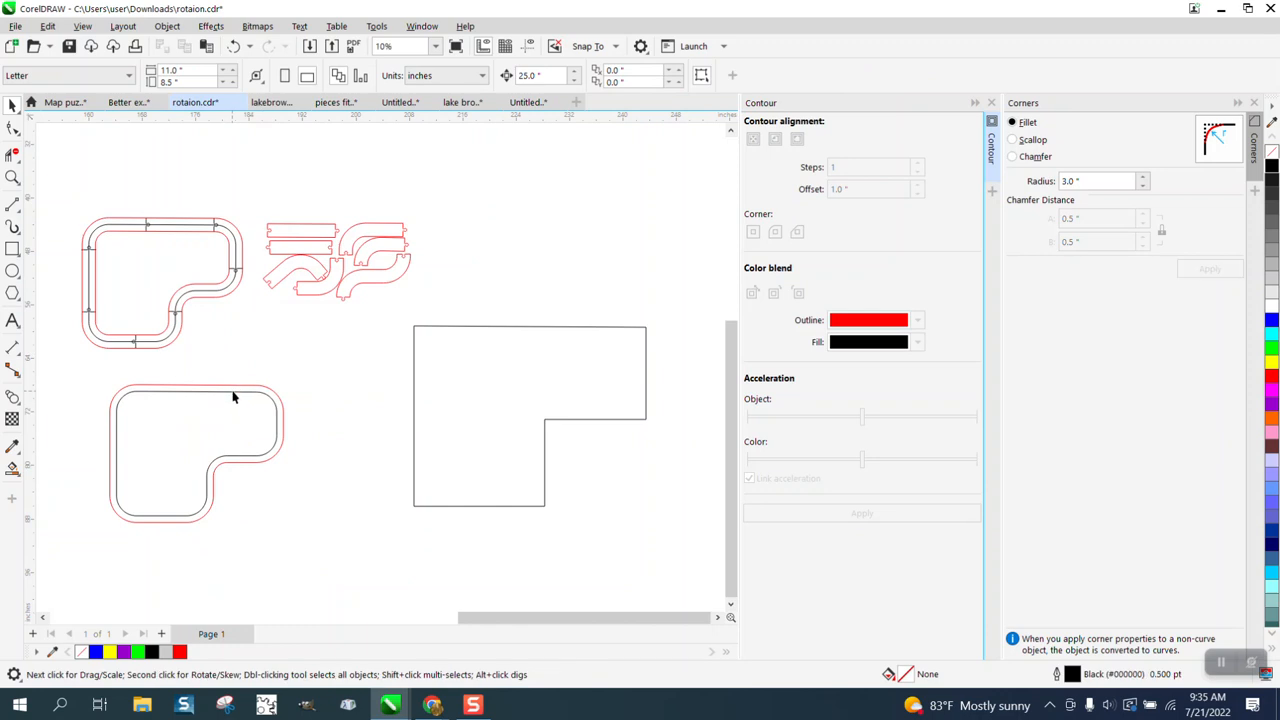
- Add a one-step inside contour with a 1.0-inch offset and red outline to the black rounded shape
left_click(234, 391)
left_click(775, 139)
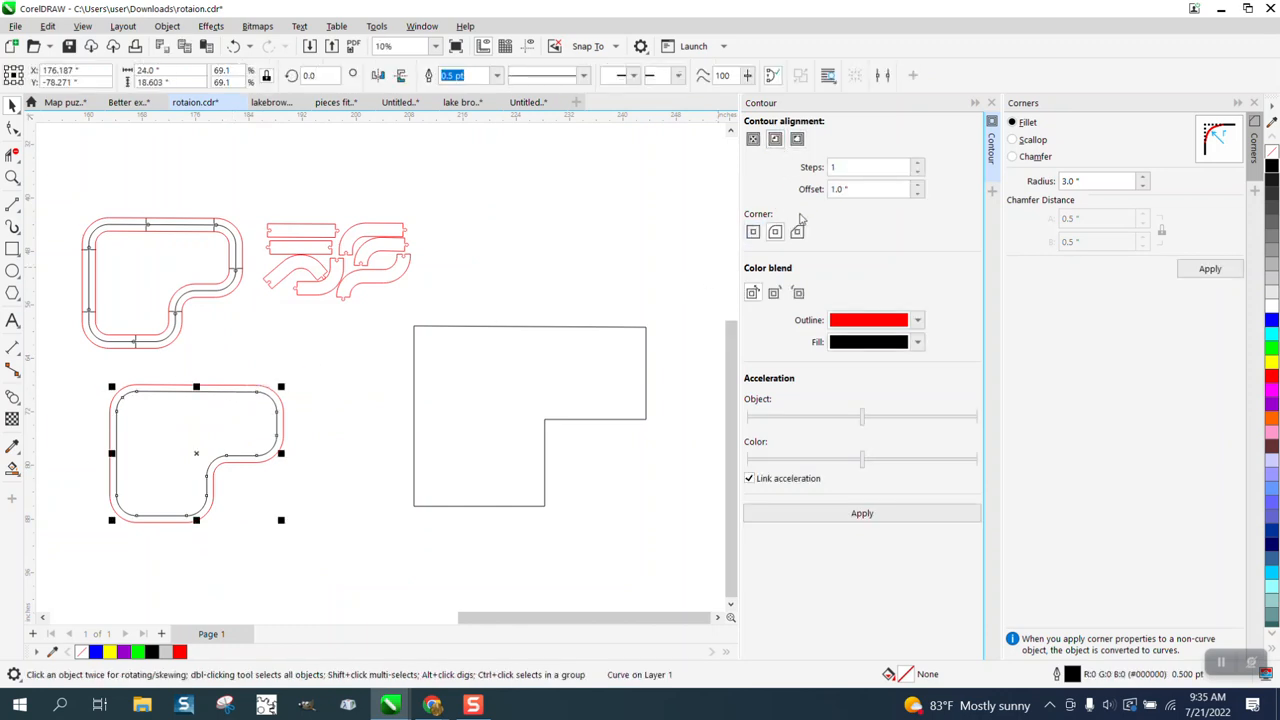
left_click(877, 514)
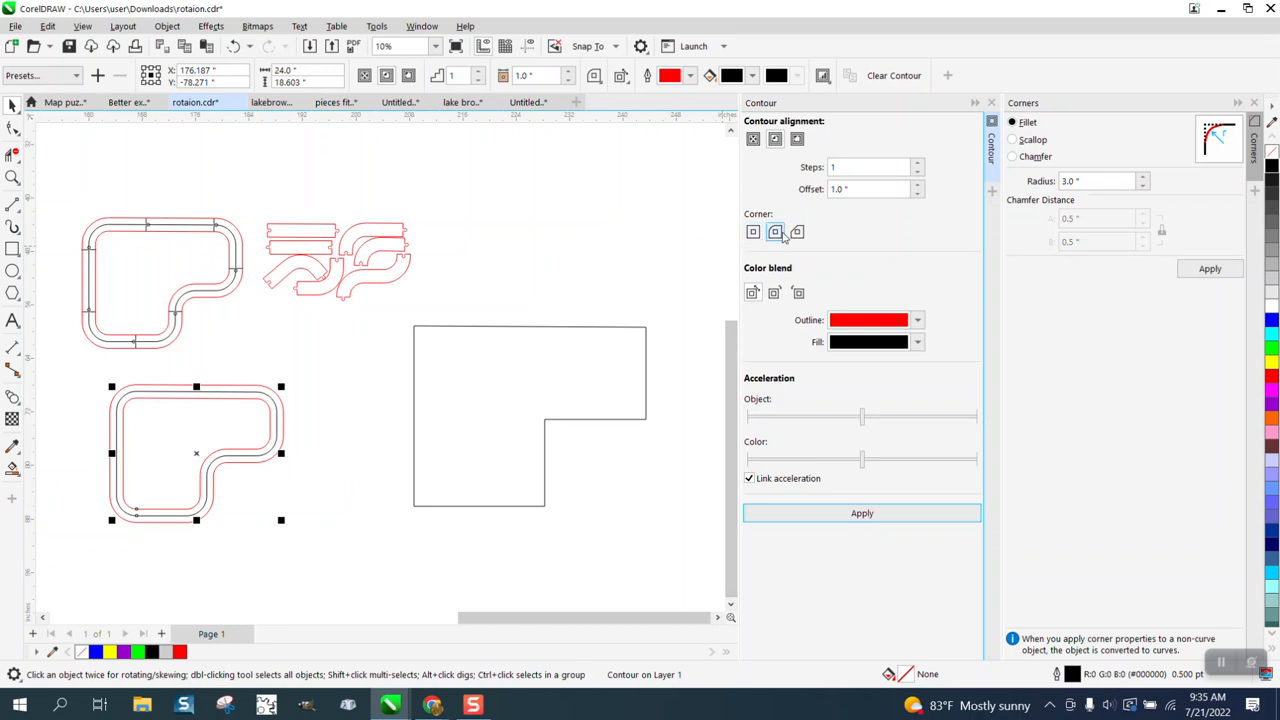
- Delete the original large L-shaped line drawing
left_click(560, 331)
key("Delete")
scroll(469, 326, "down", 1)
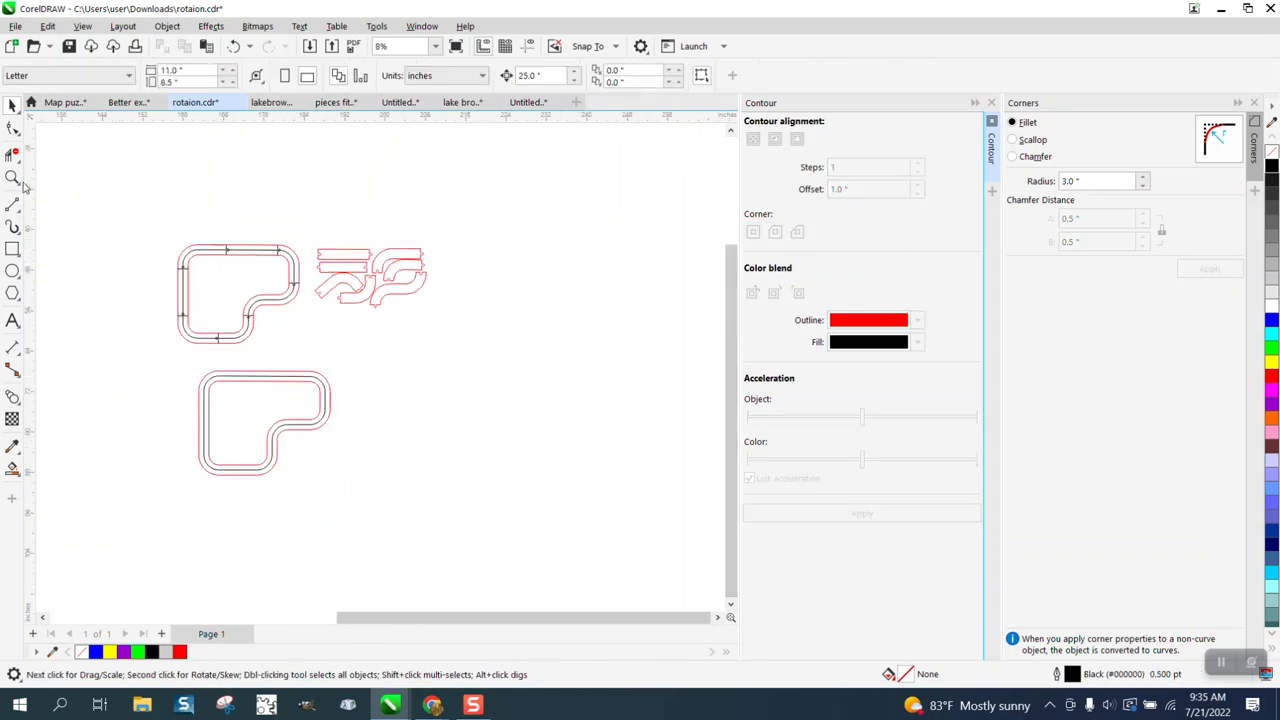
- Select the new track's three outlines and break the inside contour apart from the black center line
left_click_drag(170, 374, 560, 490)
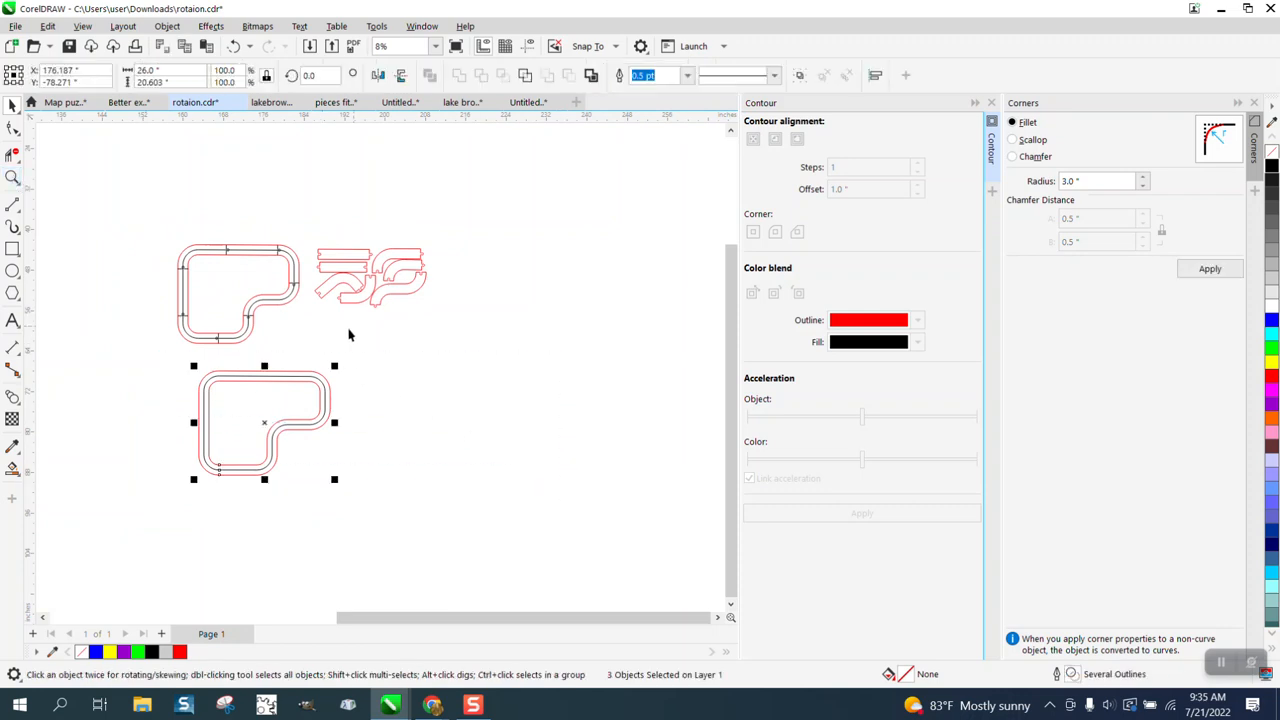
left_click(12, 177)
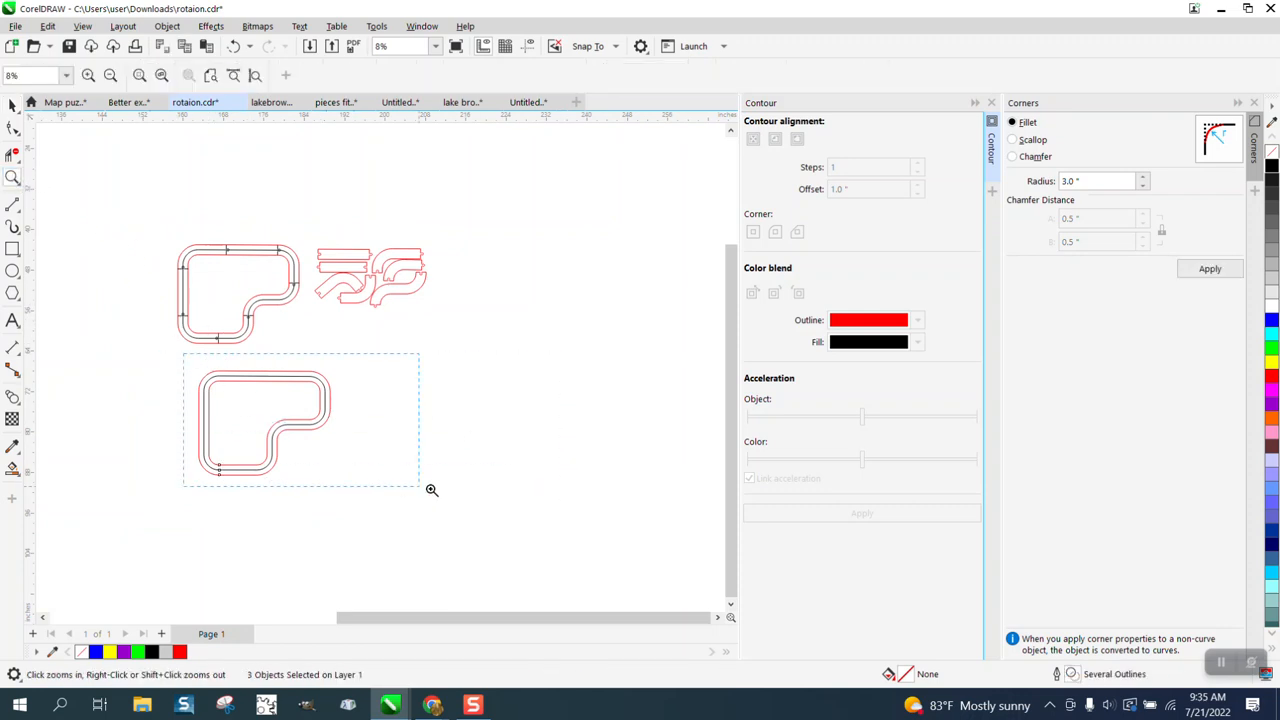
left_click_drag(431, 489, 443, 491)
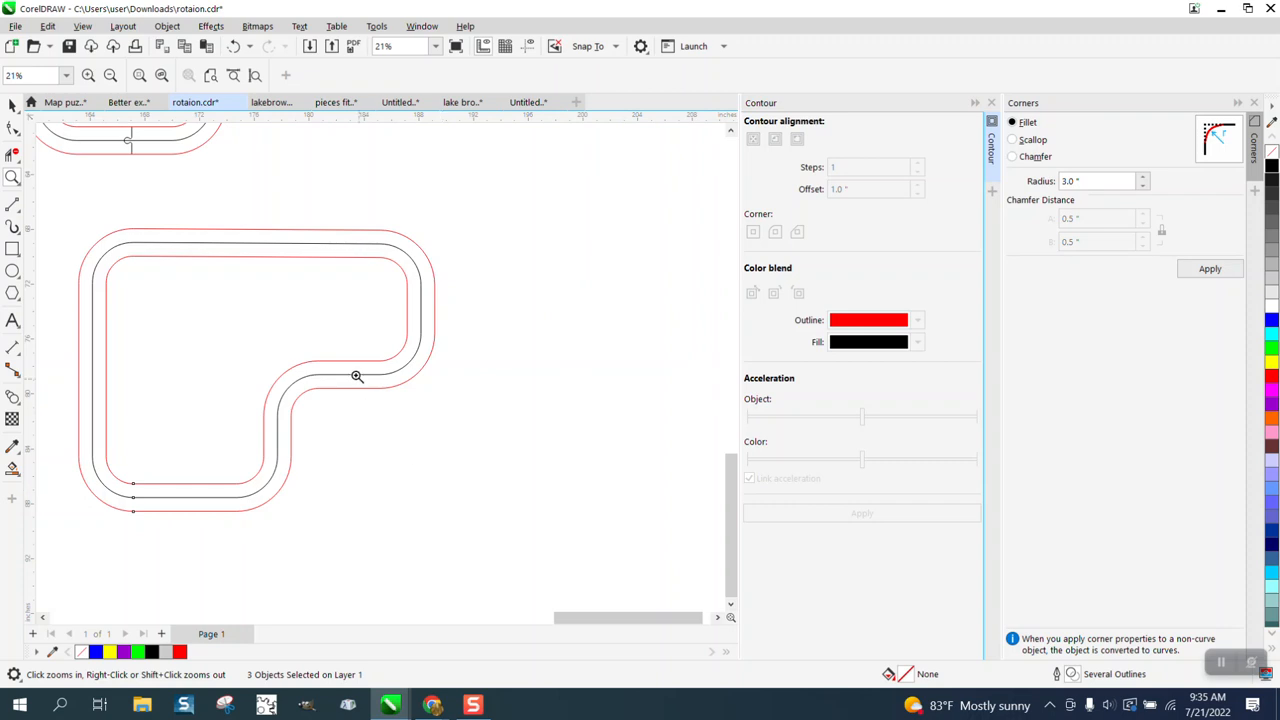
left_click(12, 105)
left_click_drag(55, 197, 522, 546)
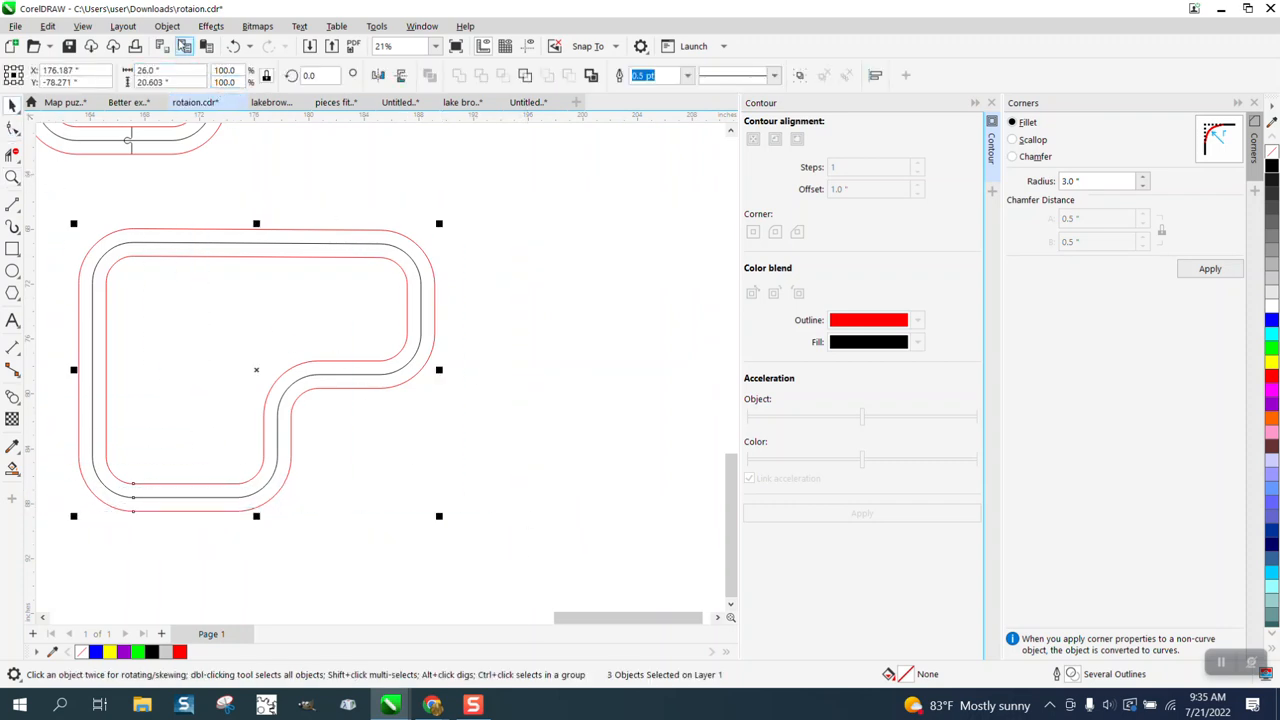
left_click(167, 26)
left_click(231, 385)
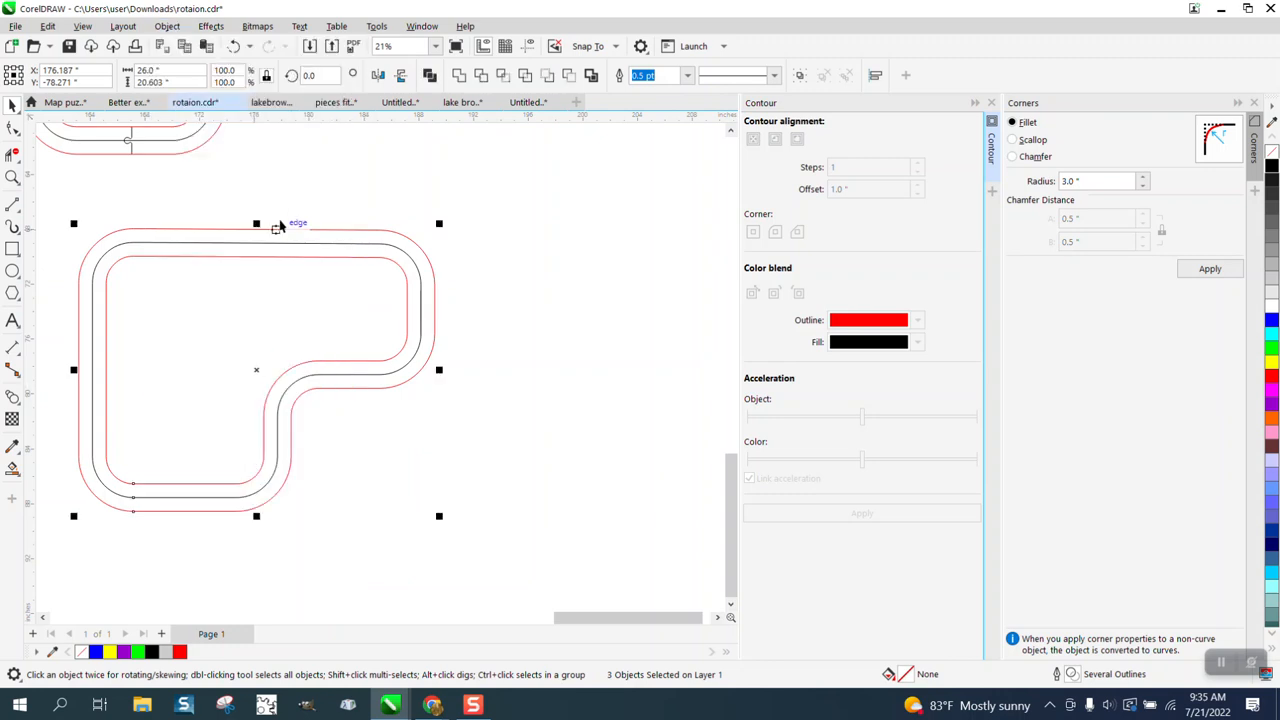
- Move the black center line 25 inches to the right, out of the new track
left_click(329, 237)
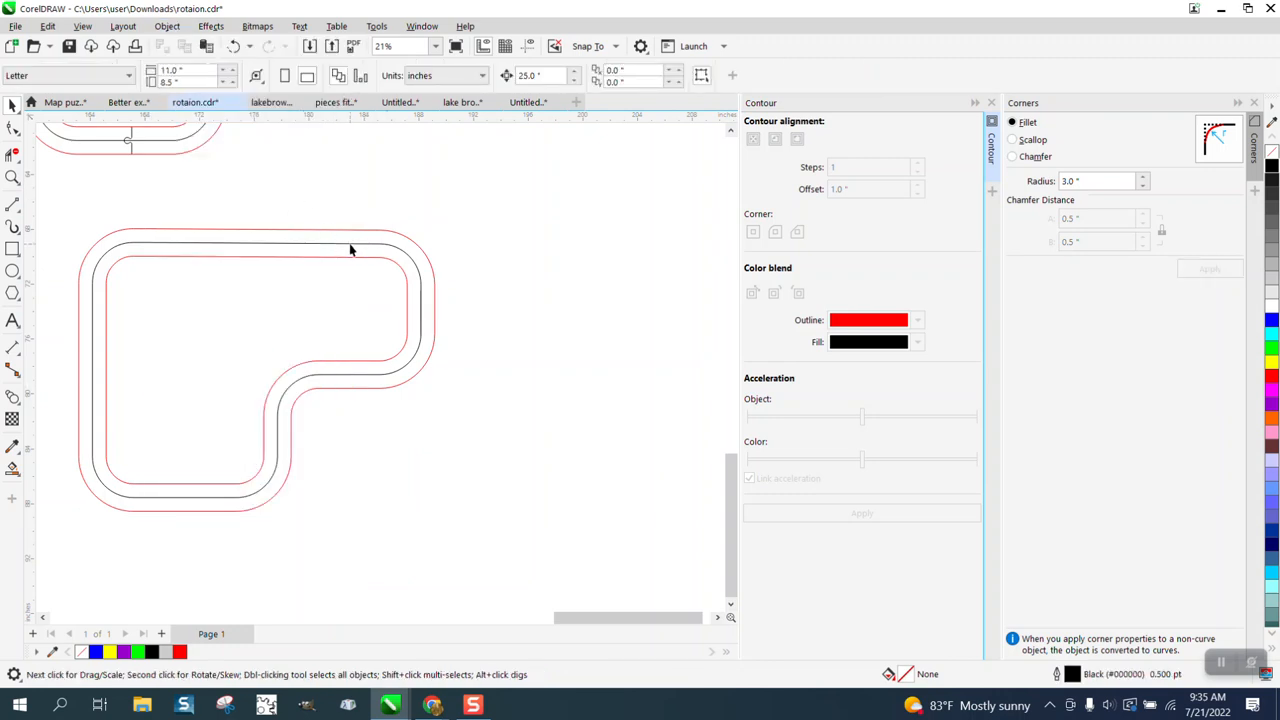
left_click(351, 243)
key("Right")
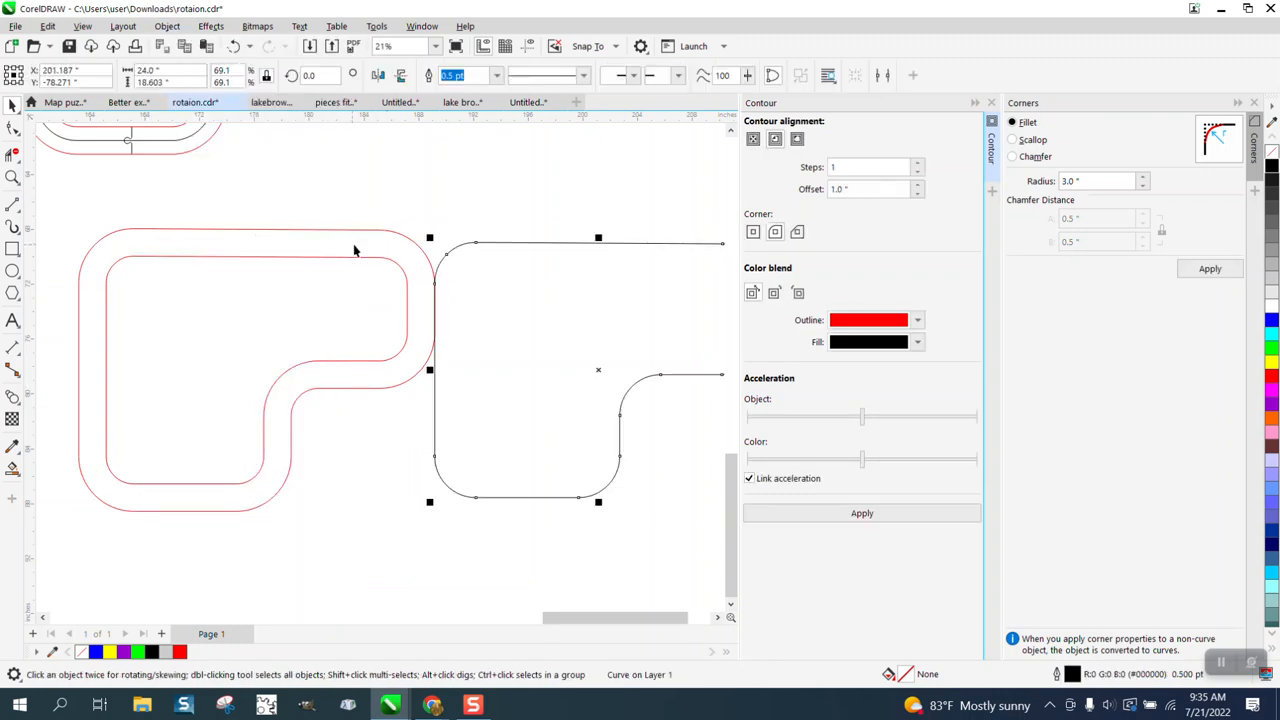
- Move the black center line another 25 inches to the right and move one puzzle connector off the existing track into the gap
key("Right")
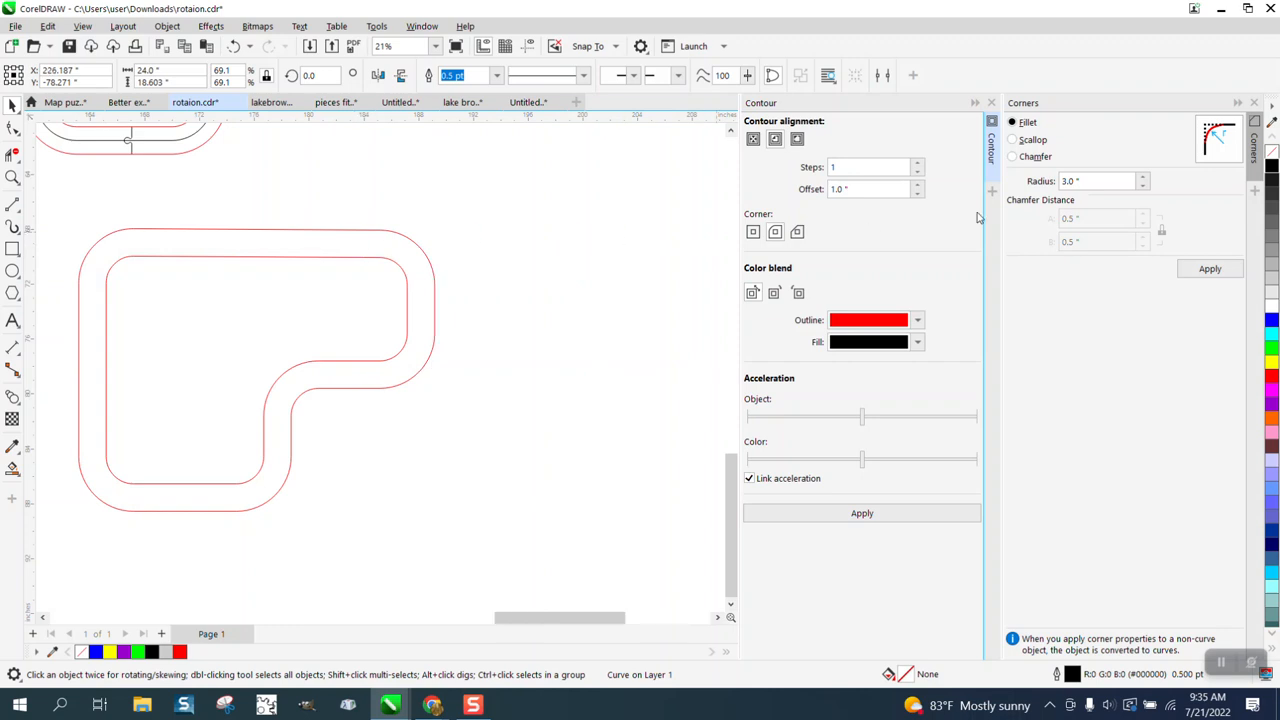
left_click(991, 102)
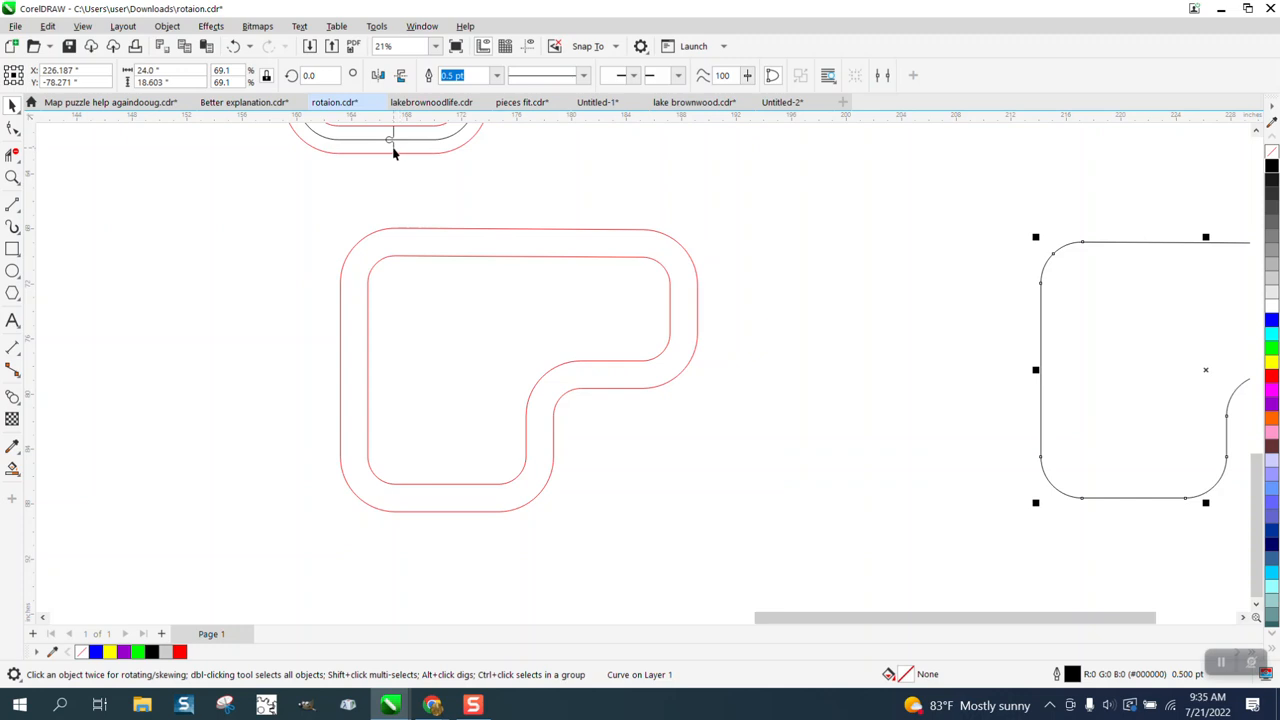
left_click_drag(393, 148, 903, 230)
scroll(778, 300, "down", 2)
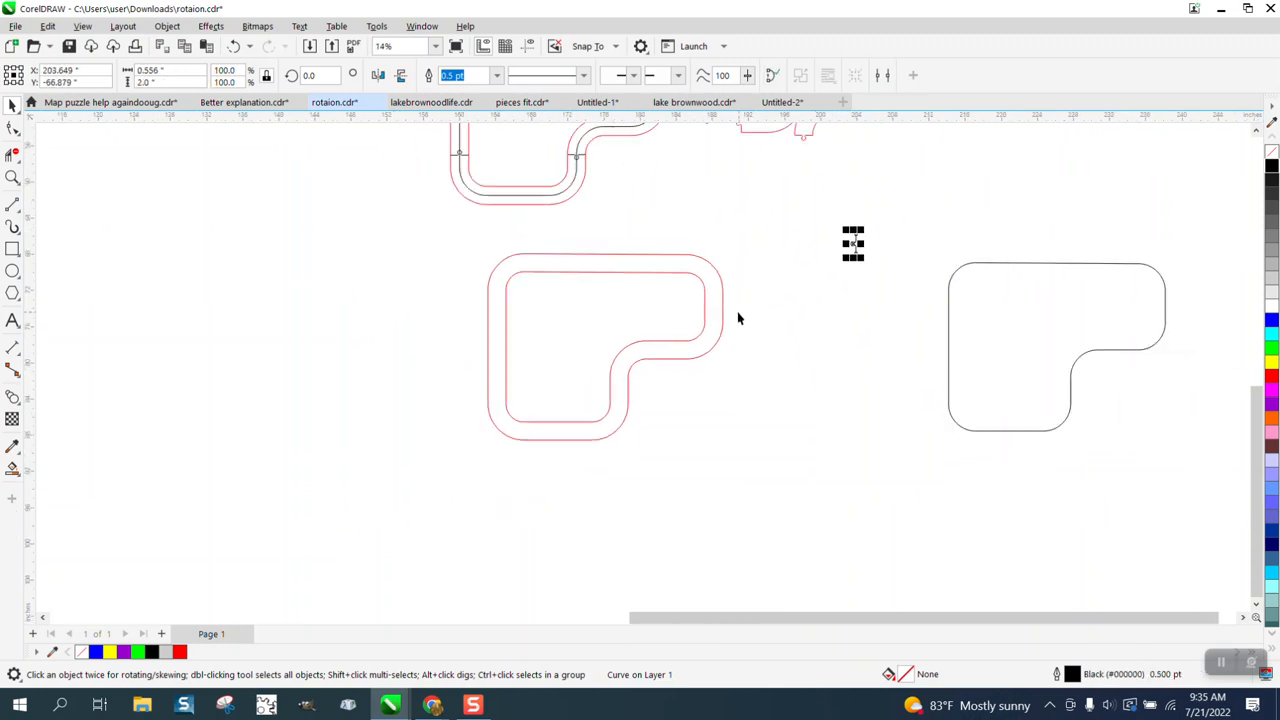
- Open the Fit Objects to Path settings for the detached puzzle connector
left_click(170, 27)
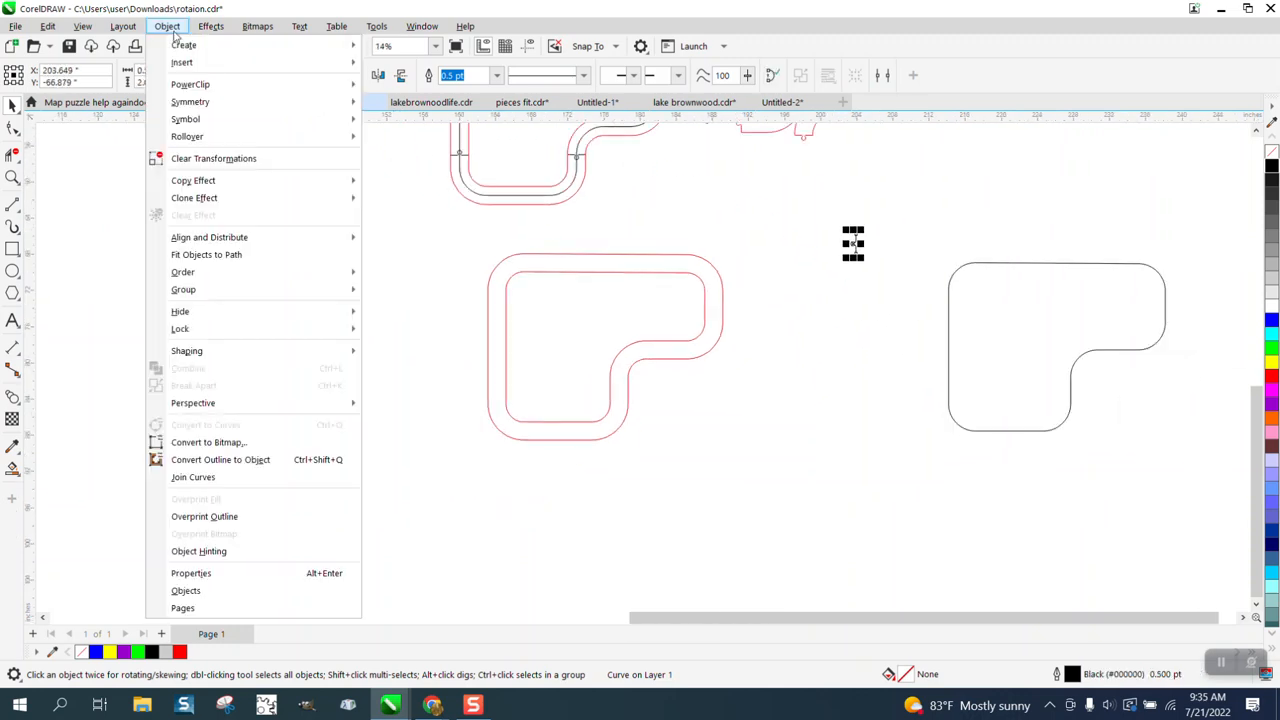
left_click(206, 255)
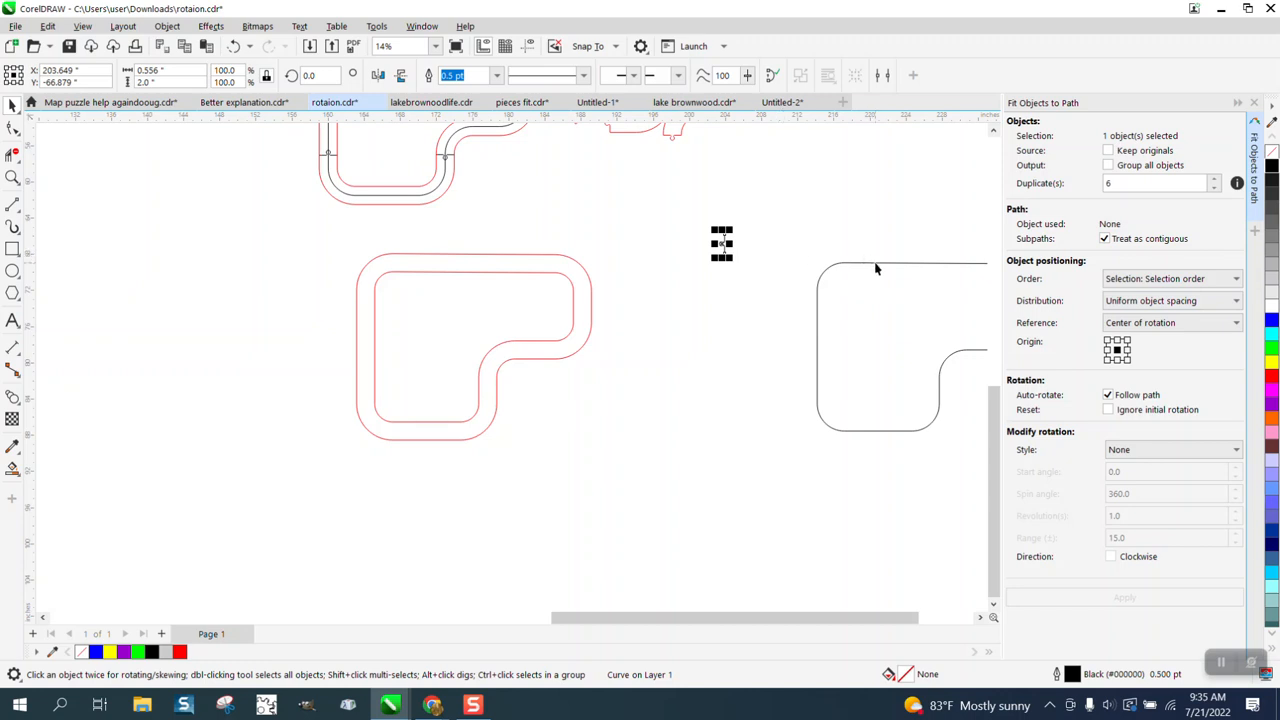
left_click_drag(910, 617, 965, 618)
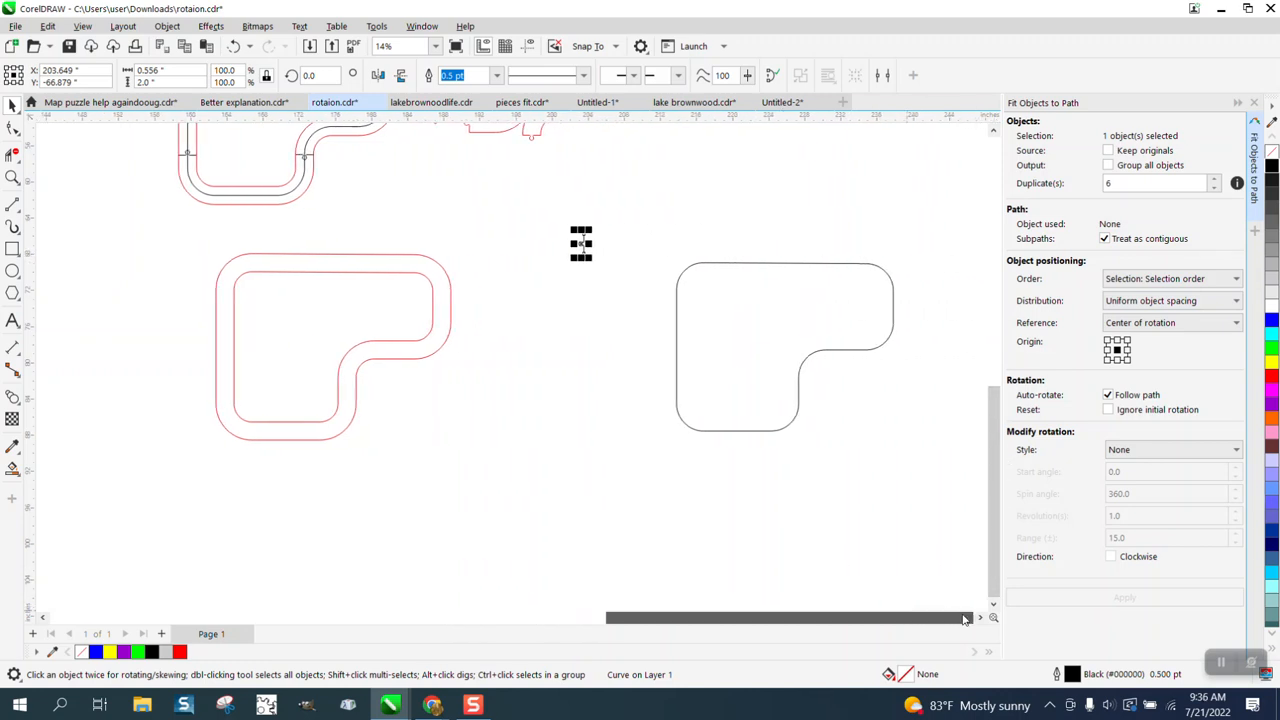
left_click(12, 178)
left_click_drag(543, 197, 1030, 510)
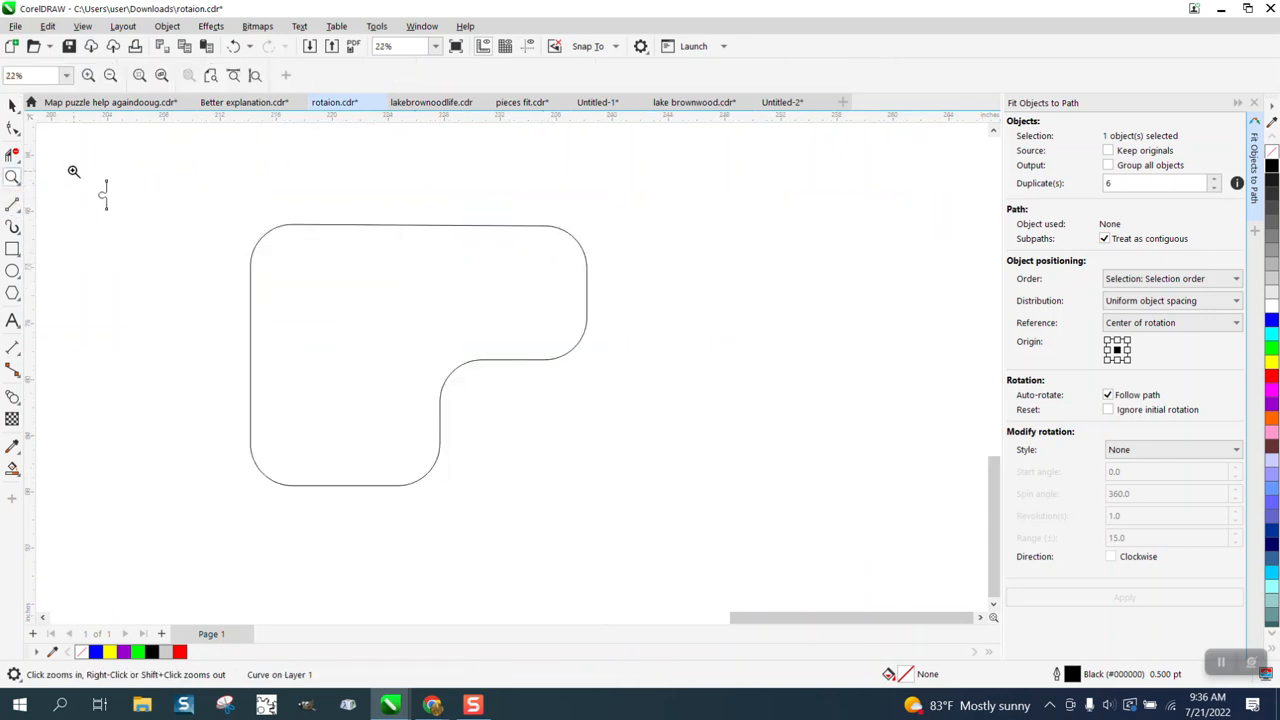
- Try fitting the puzzle connector along the black center line with 6 duplicates and uniform object spacing, and undo it
key("space")
left_click(105, 195)
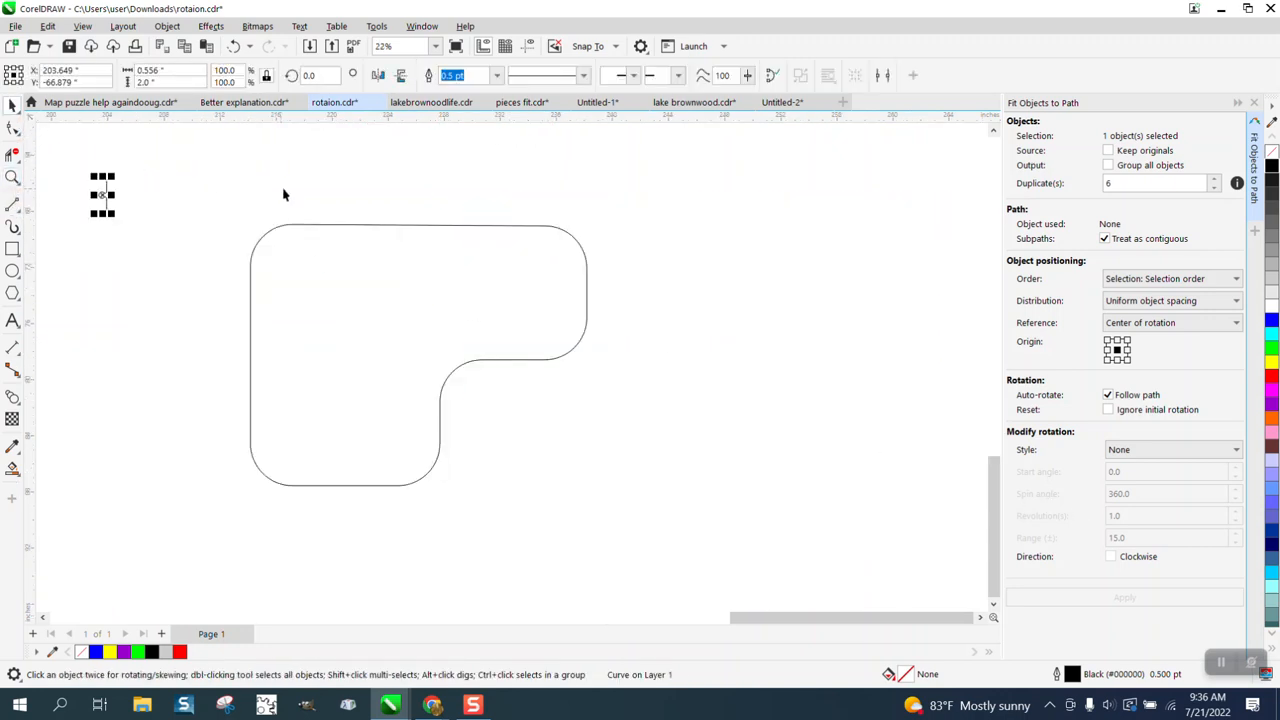
left_click(348, 231, "shift")
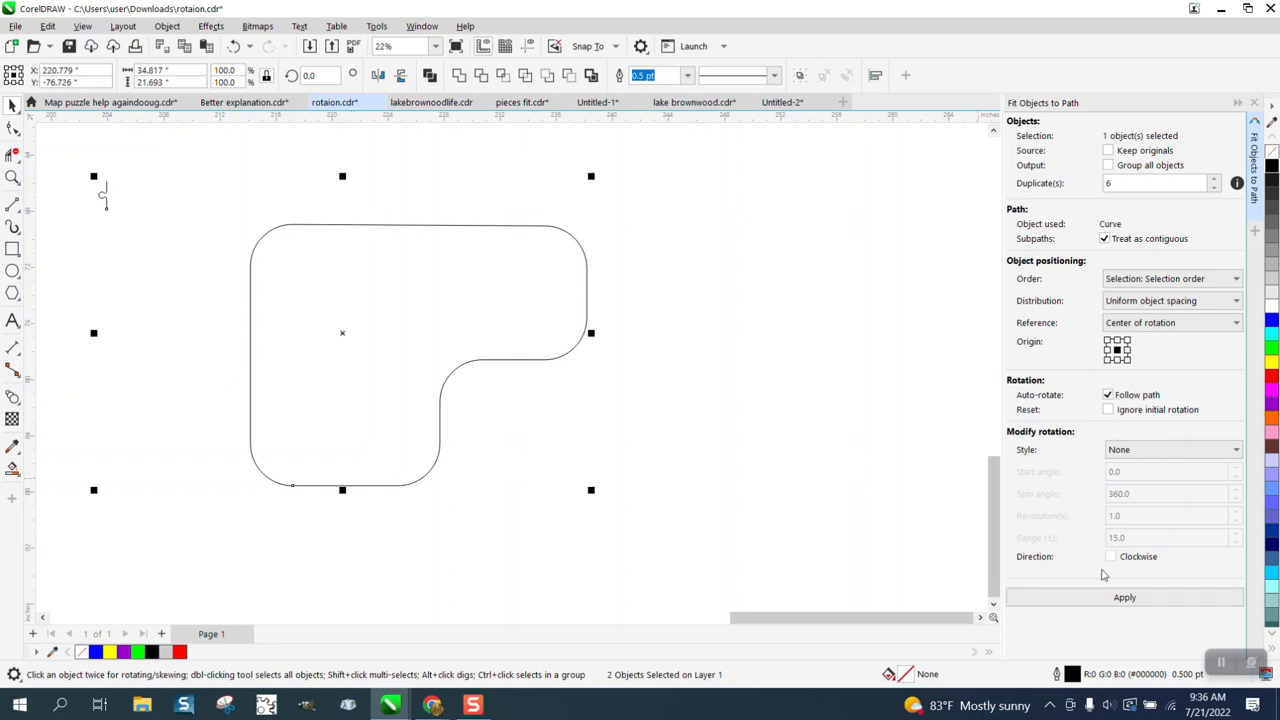
left_click(1126, 598)
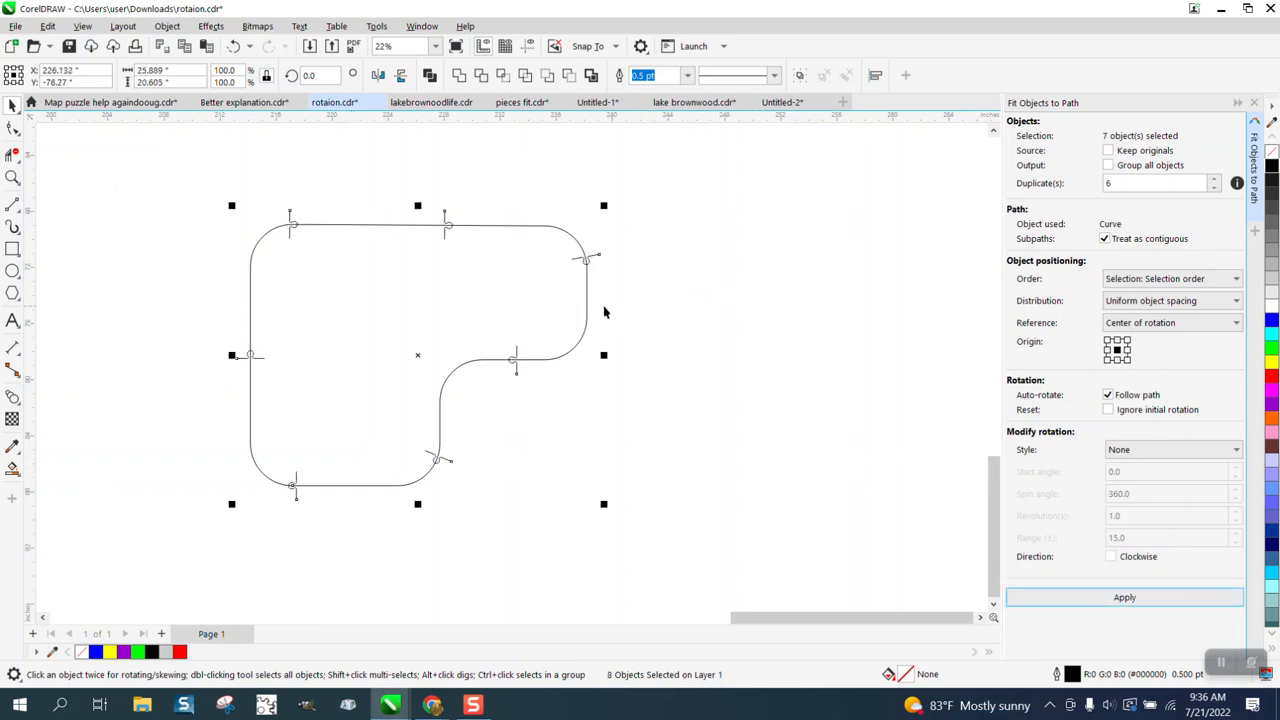
left_click(233, 46)
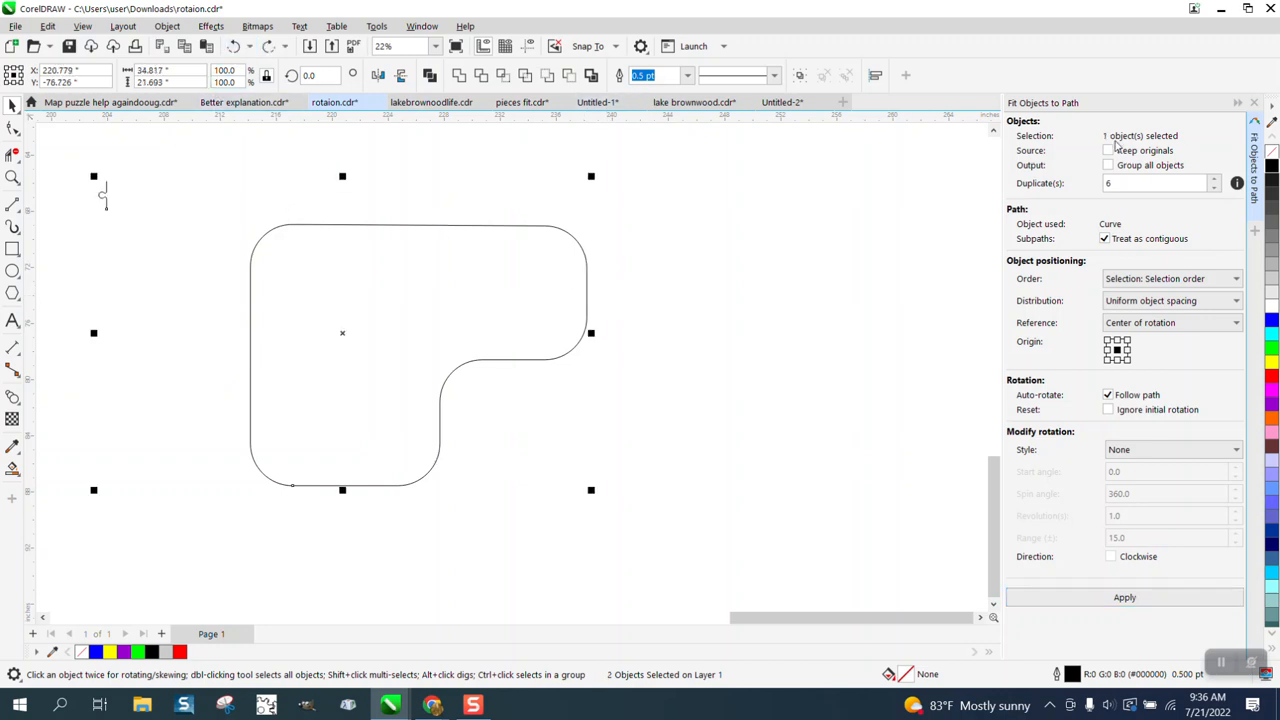
- Try fitting the puzzle connector along the black center line with 7 duplicates, and restore the detached connector
double_click(1141, 185)
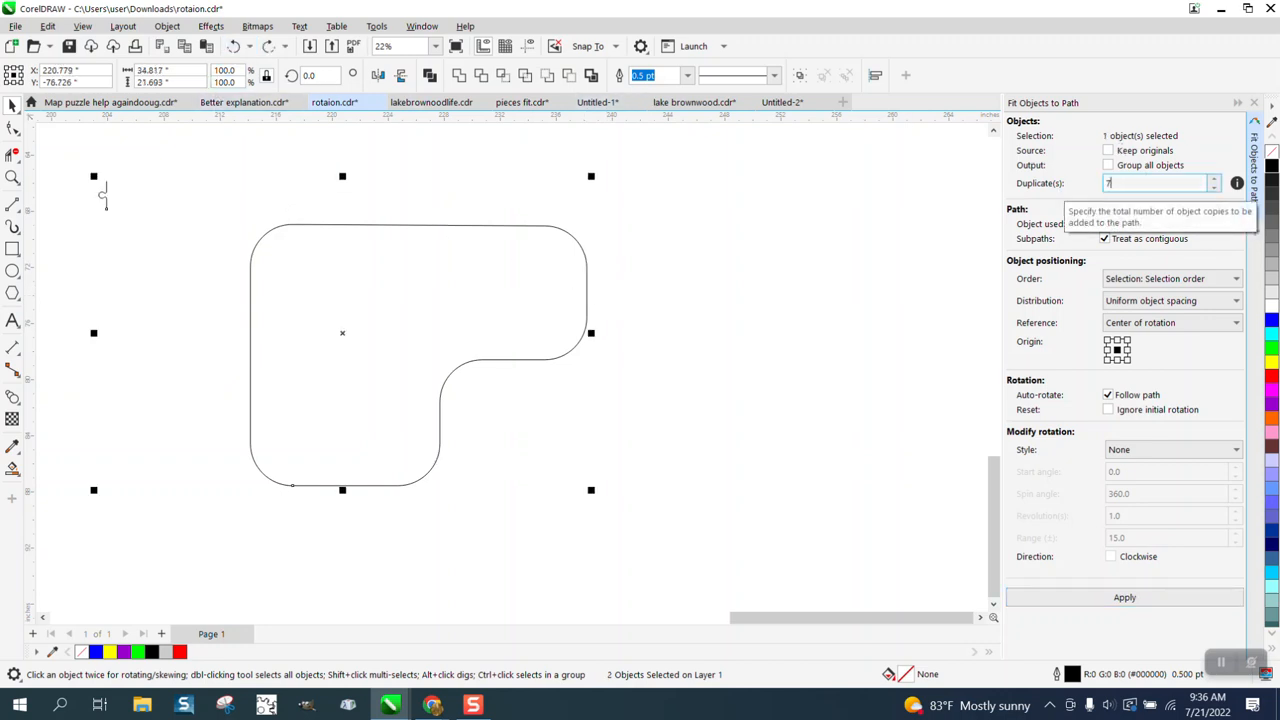
type("7")
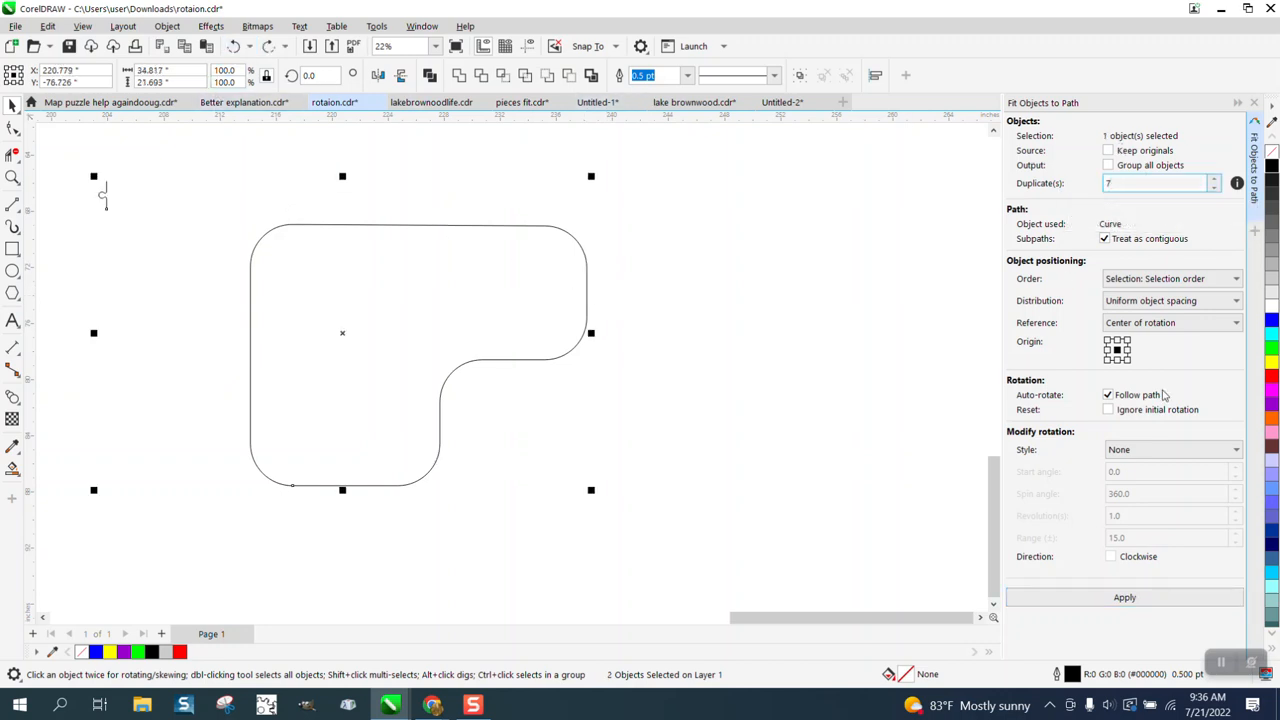
left_click(1124, 597)
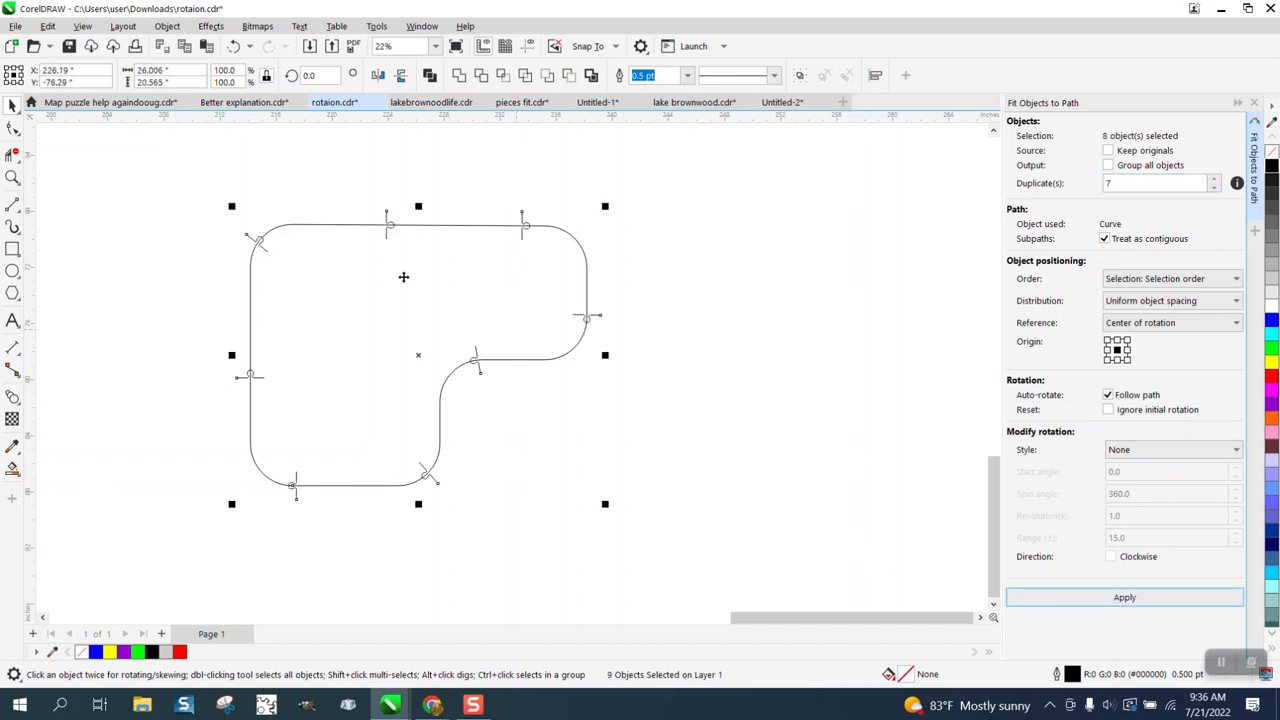
left_click(233, 46)
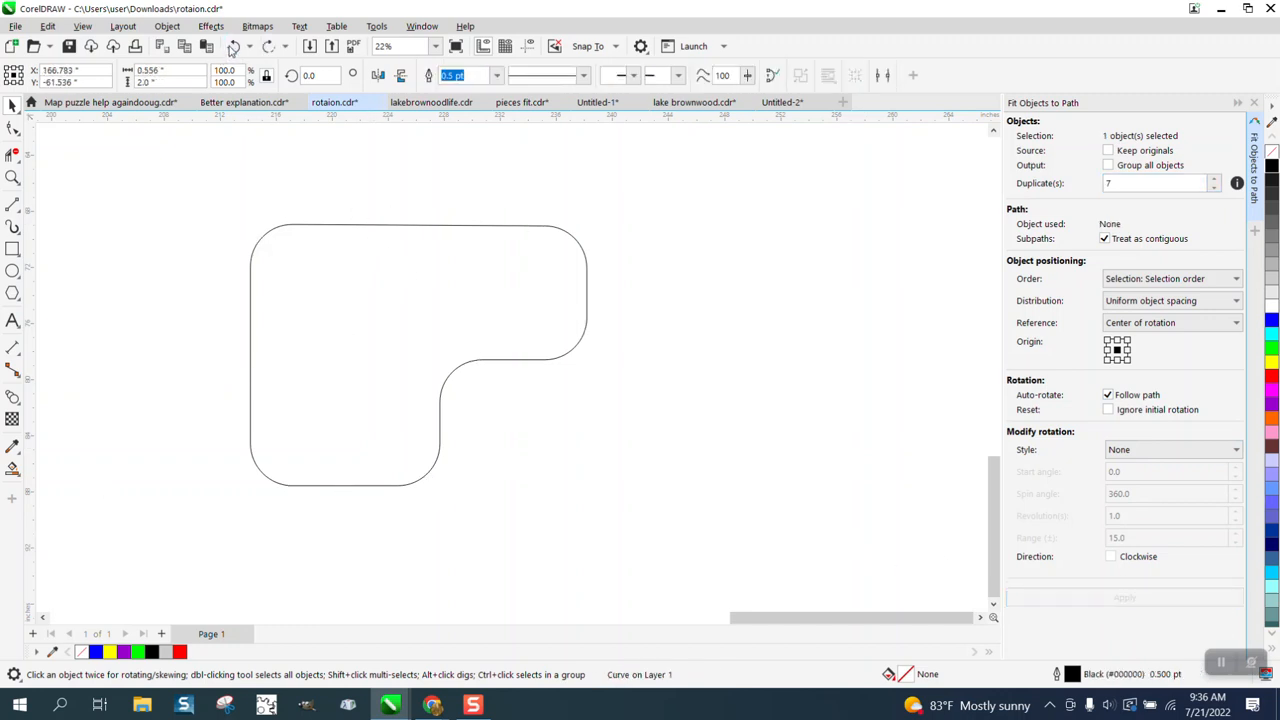
left_click(270, 47)
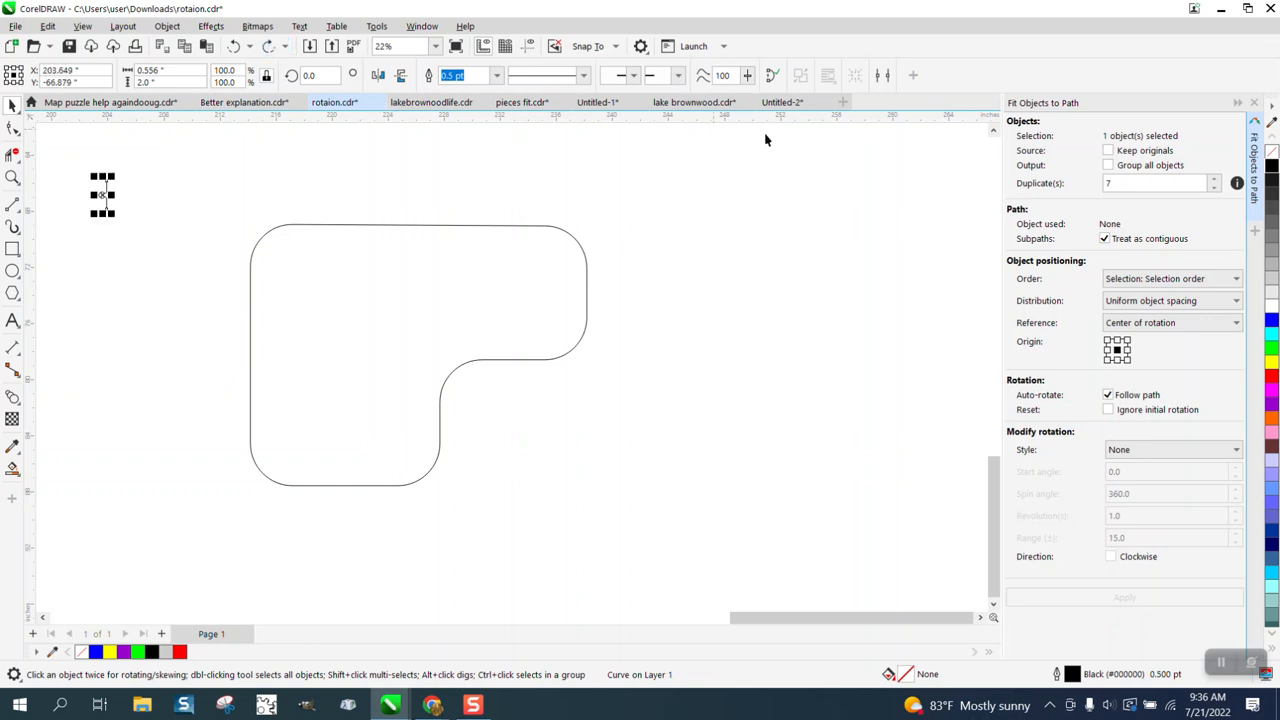
- Set the duplicates to 6 and fit the puzzle connector along the black center line with uniform spacing
left_click(1213, 189)
left_click(591, 260, "shift")
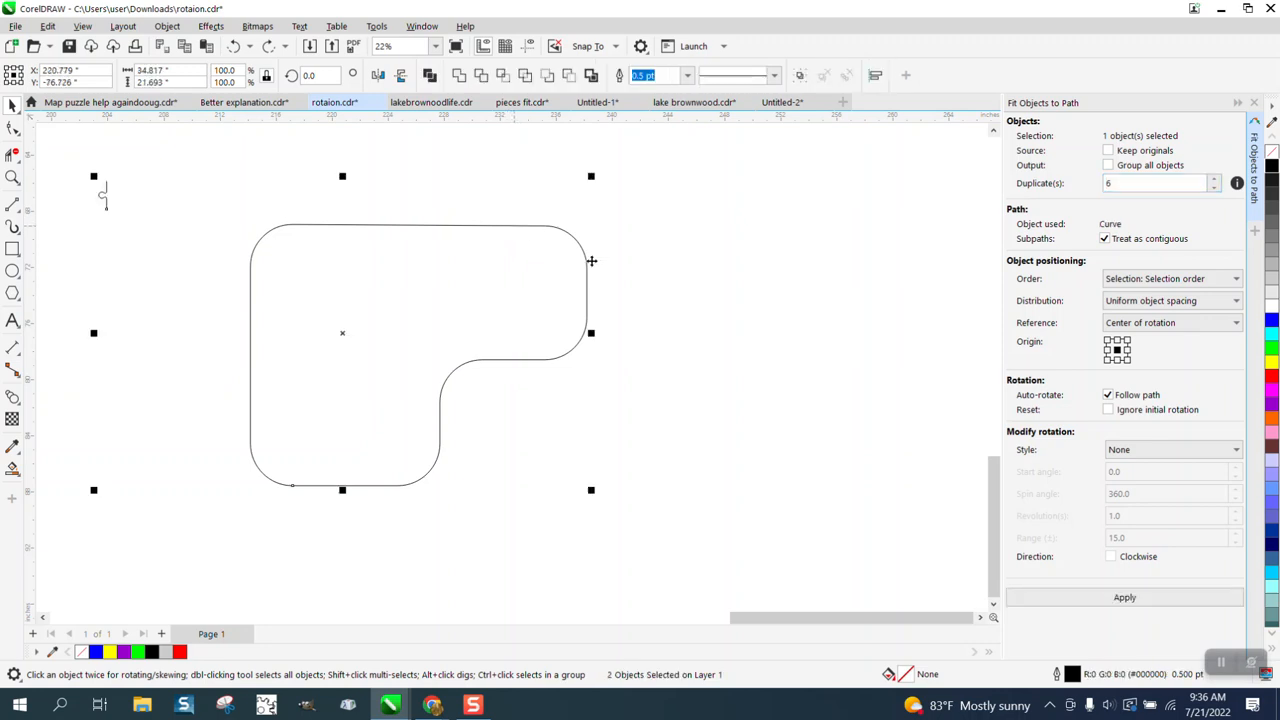
left_click(1124, 597)
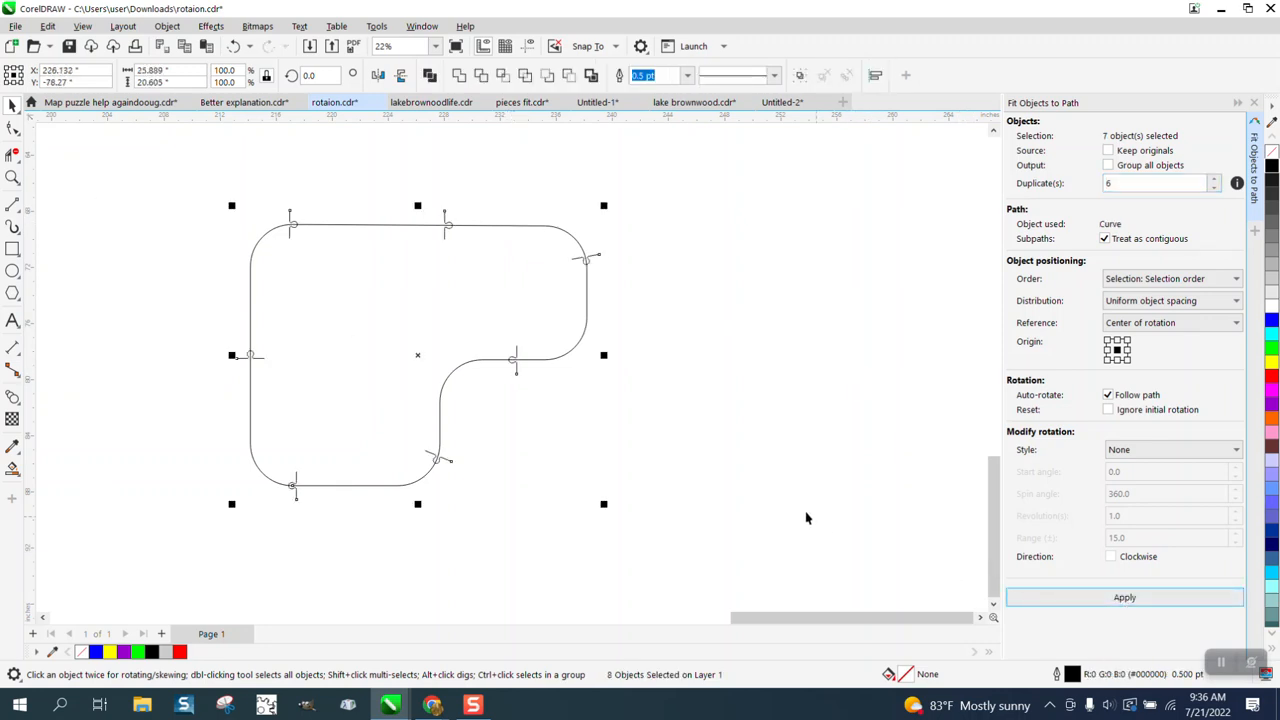
- Move the connector on the upper-right curve down onto the straight right edge and rotate it to about 89 degrees
left_click(12, 177)
left_click(636, 286)
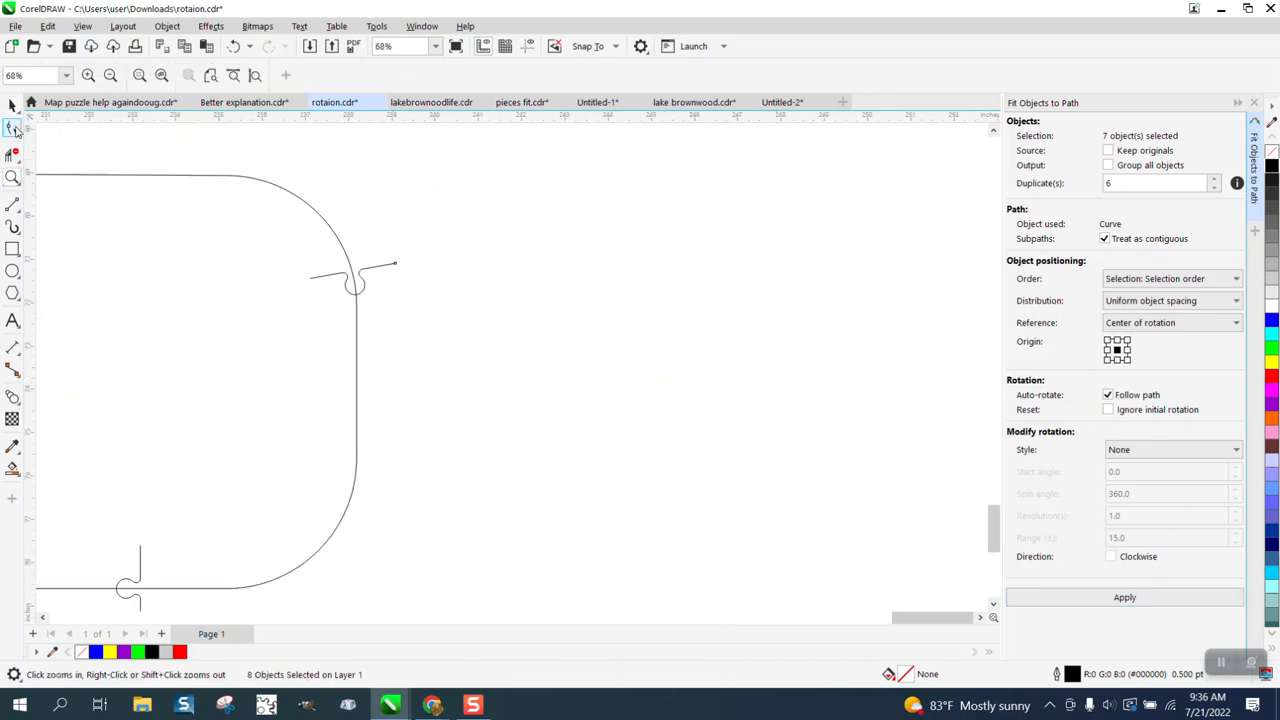
left_click(12, 107)
left_click(363, 183)
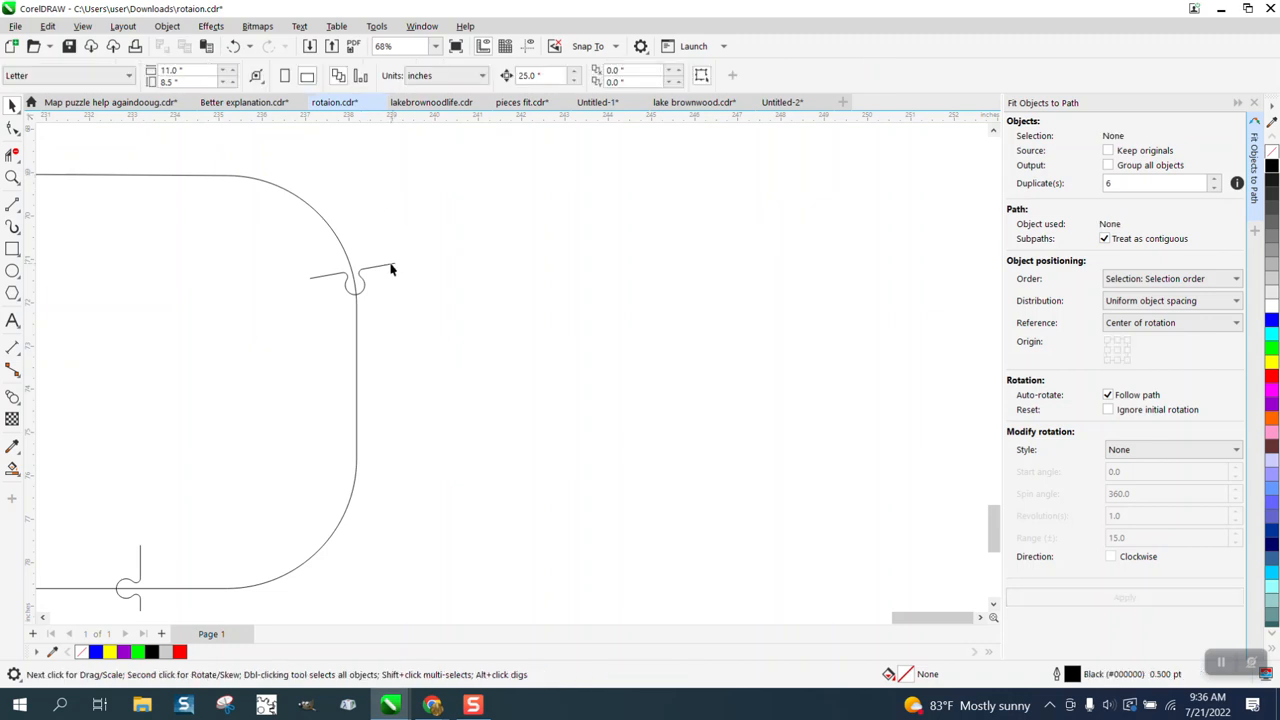
left_click(391, 269)
left_click_drag(357, 279, 413, 352)
left_click(401, 353)
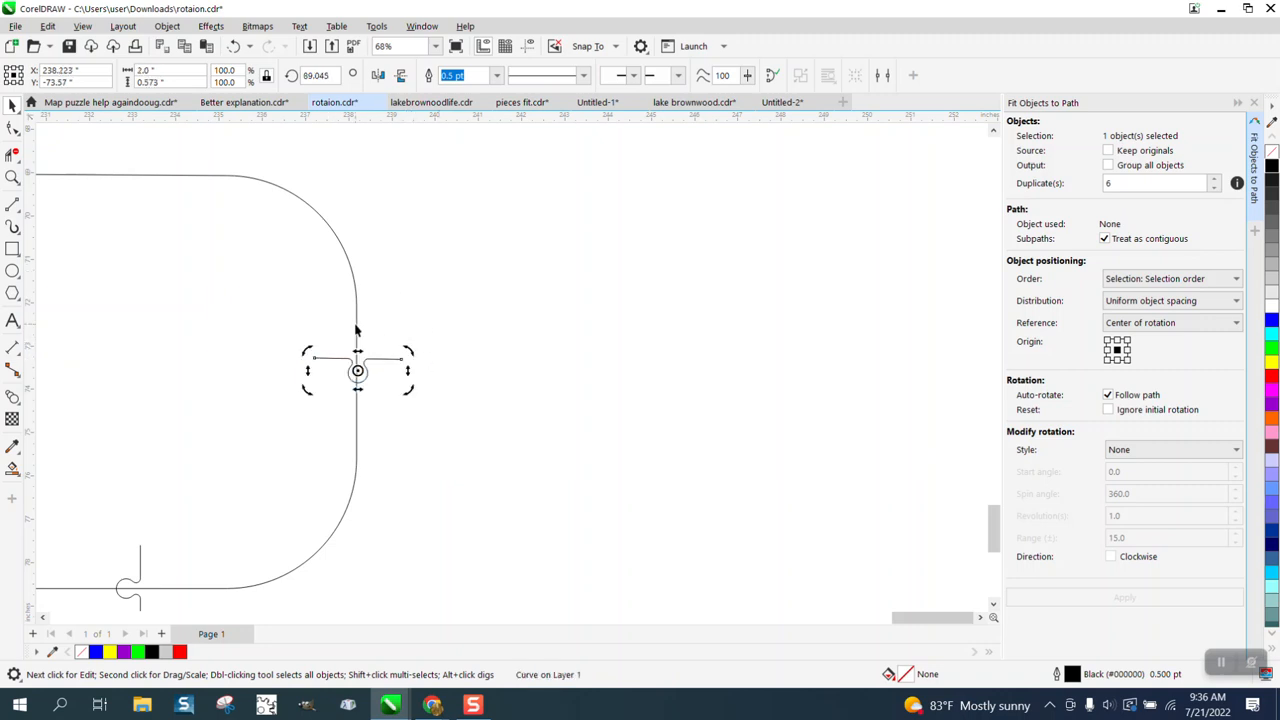
- Place a horizontal guideline through the left end of the moved connector and turn on guideline display
left_click(12, 177)
left_click_drag(249, 340, 580, 474)
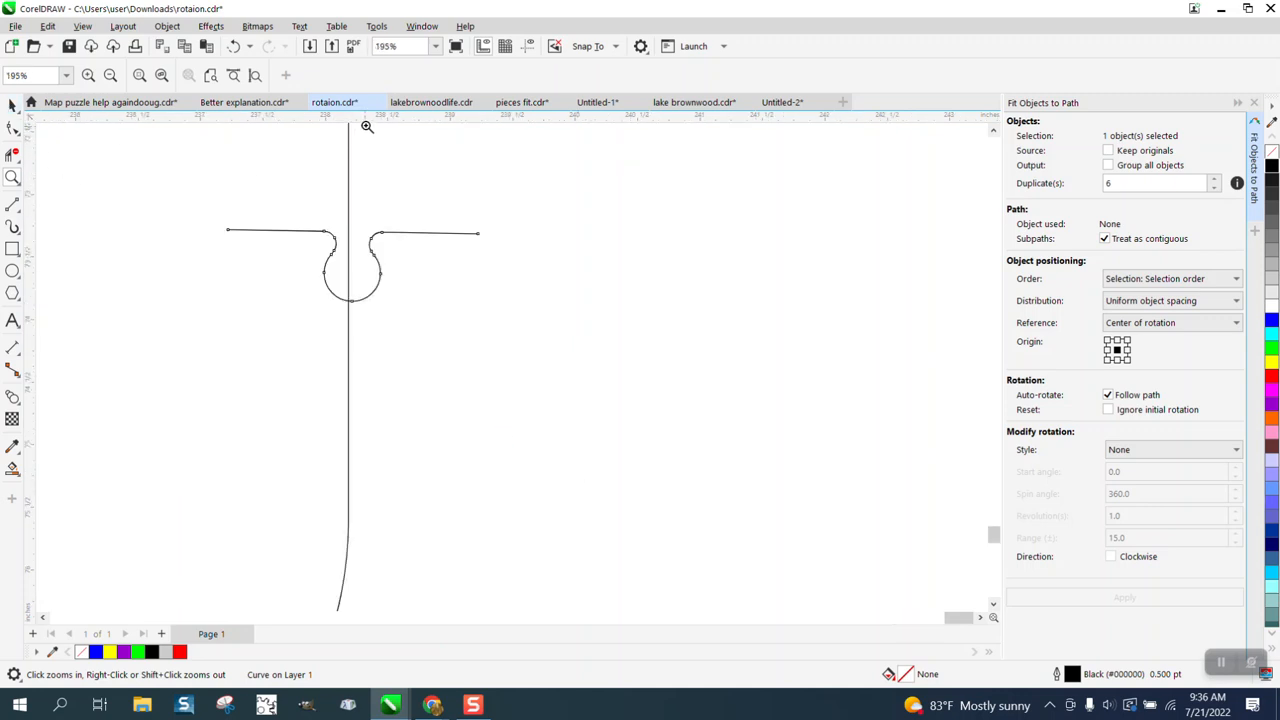
left_click_drag(342, 212, 239, 232)
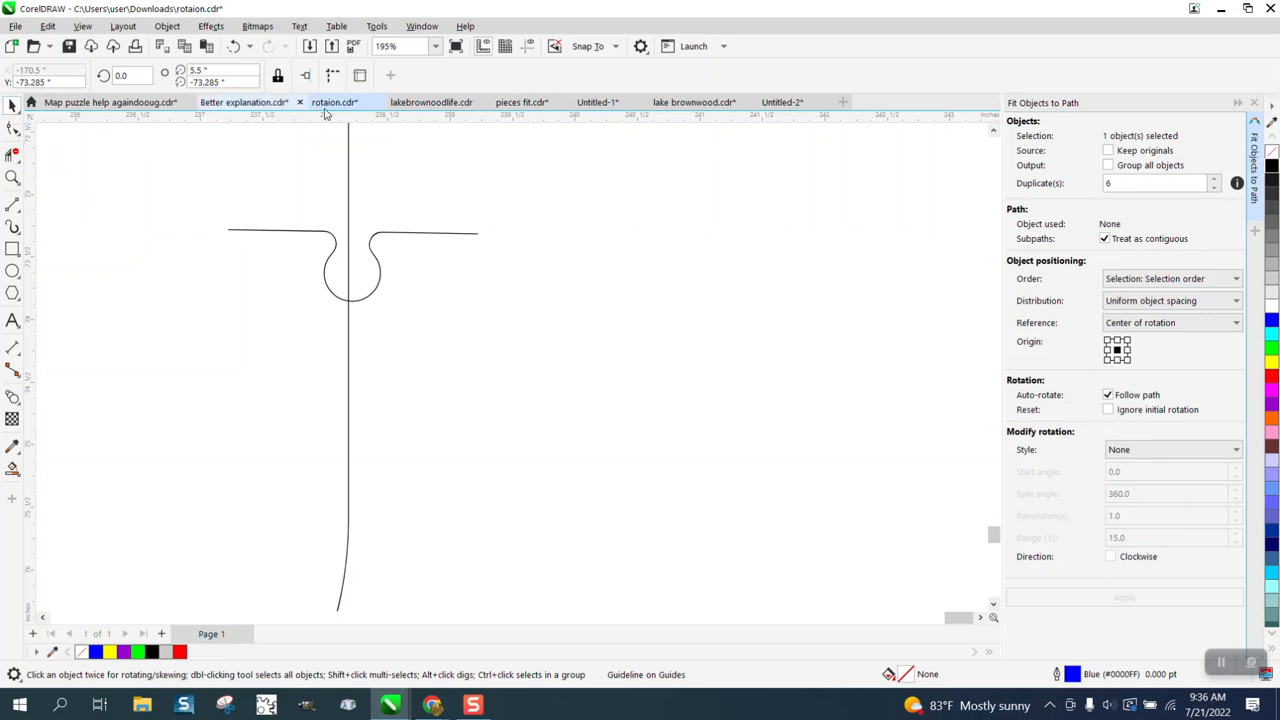
left_click(528, 48)
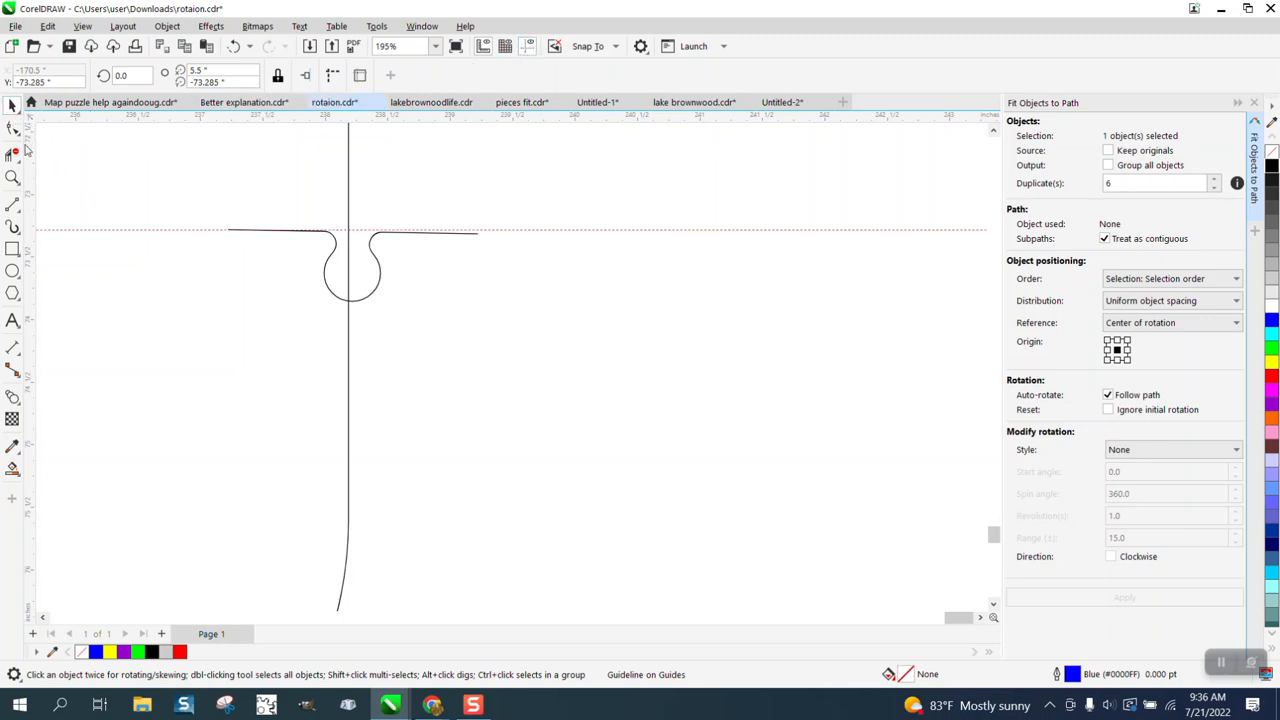
- Select the puzzle connector beside the horizontal guideline for a closer alignment
left_click(12, 177)
left_click_drag(195, 200, 647, 368)
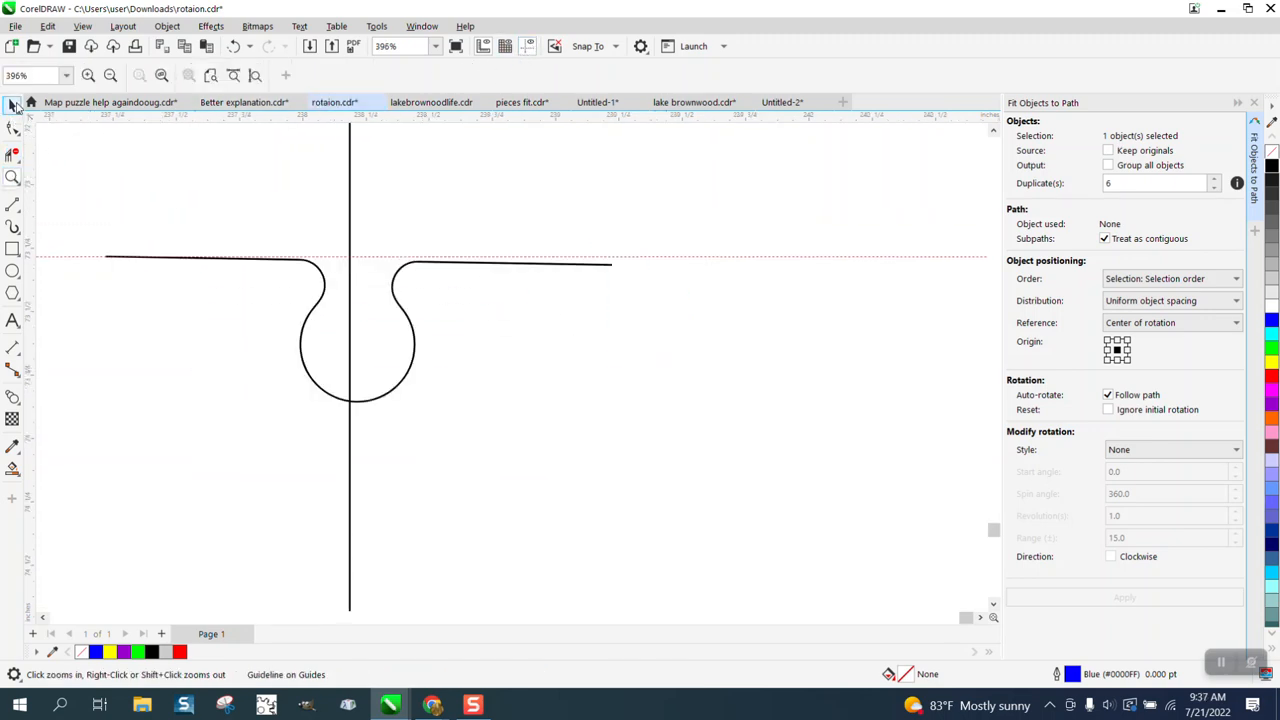
left_click(13, 105)
left_click(395, 303)
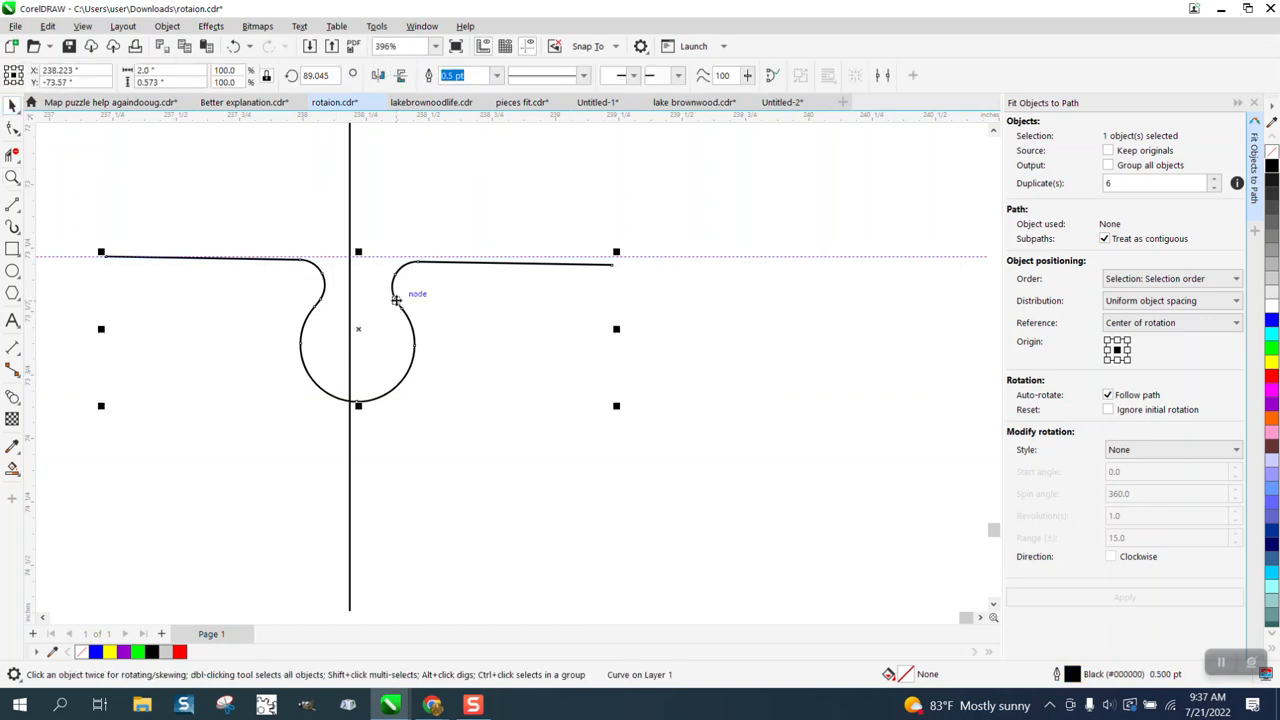
- Try moving the connector by its center toward its left end, and undo the move
left_click(359, 330)
key("F10")
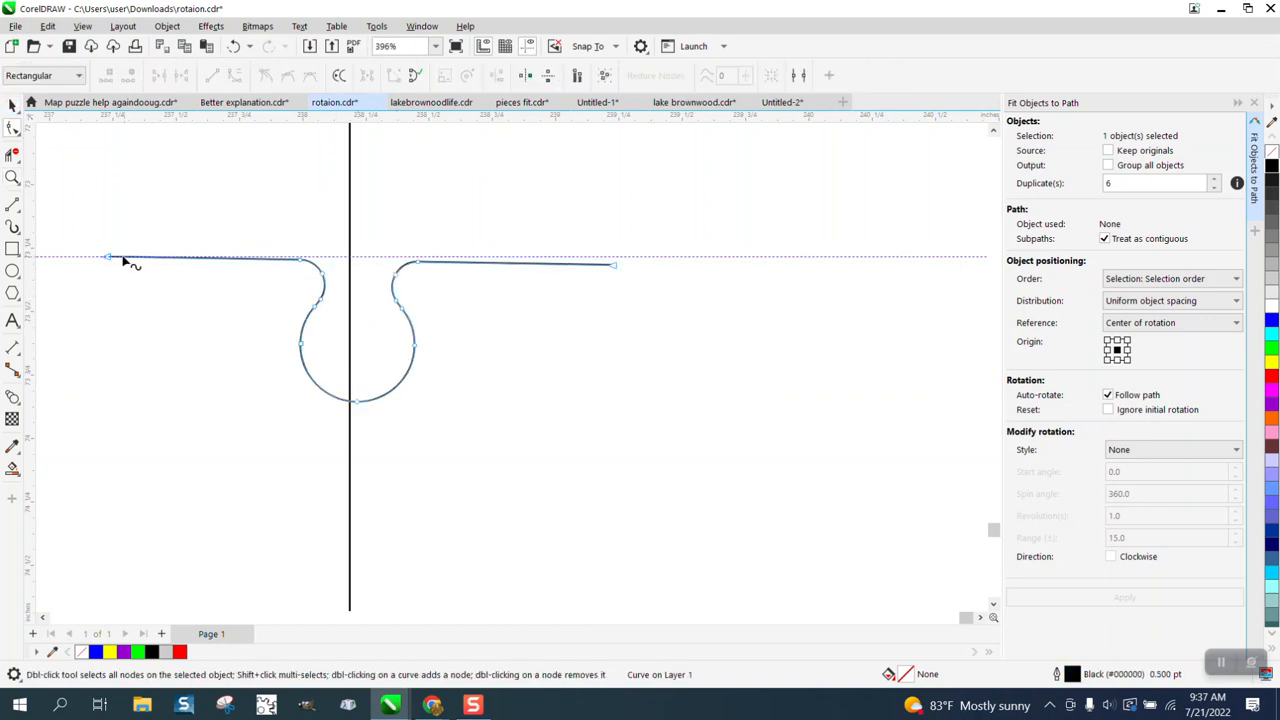
left_click(12, 106)
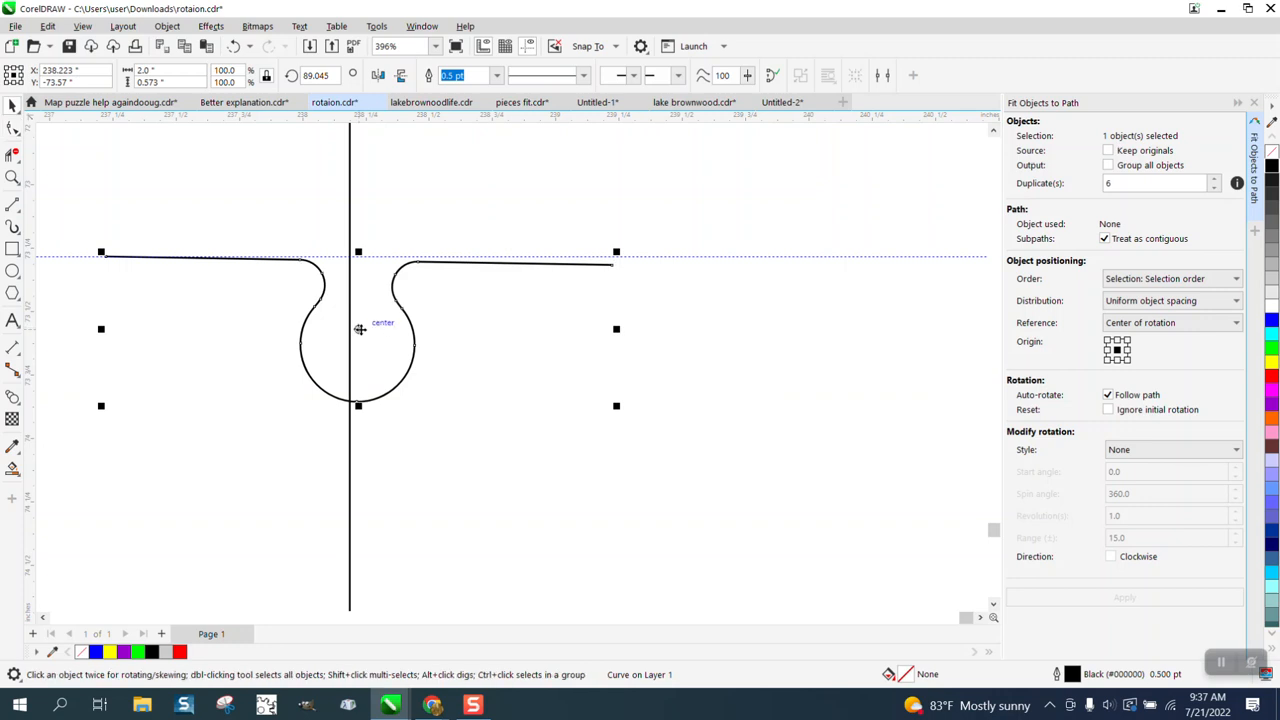
left_click_drag(357, 329, 160, 215)
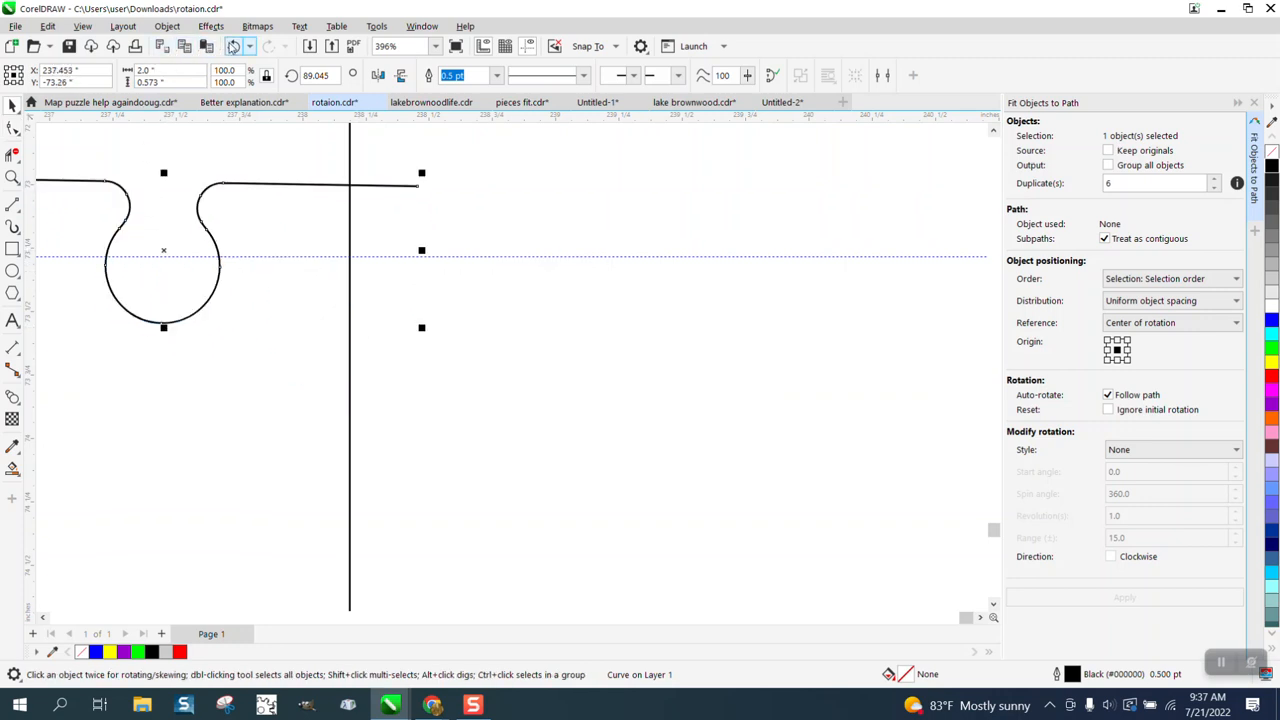
left_click(233, 46)
- Rotate the connector about its left end to 89.925 degrees, level with the guideline, and shift it slightly left to center it on the line
left_click(359, 328)
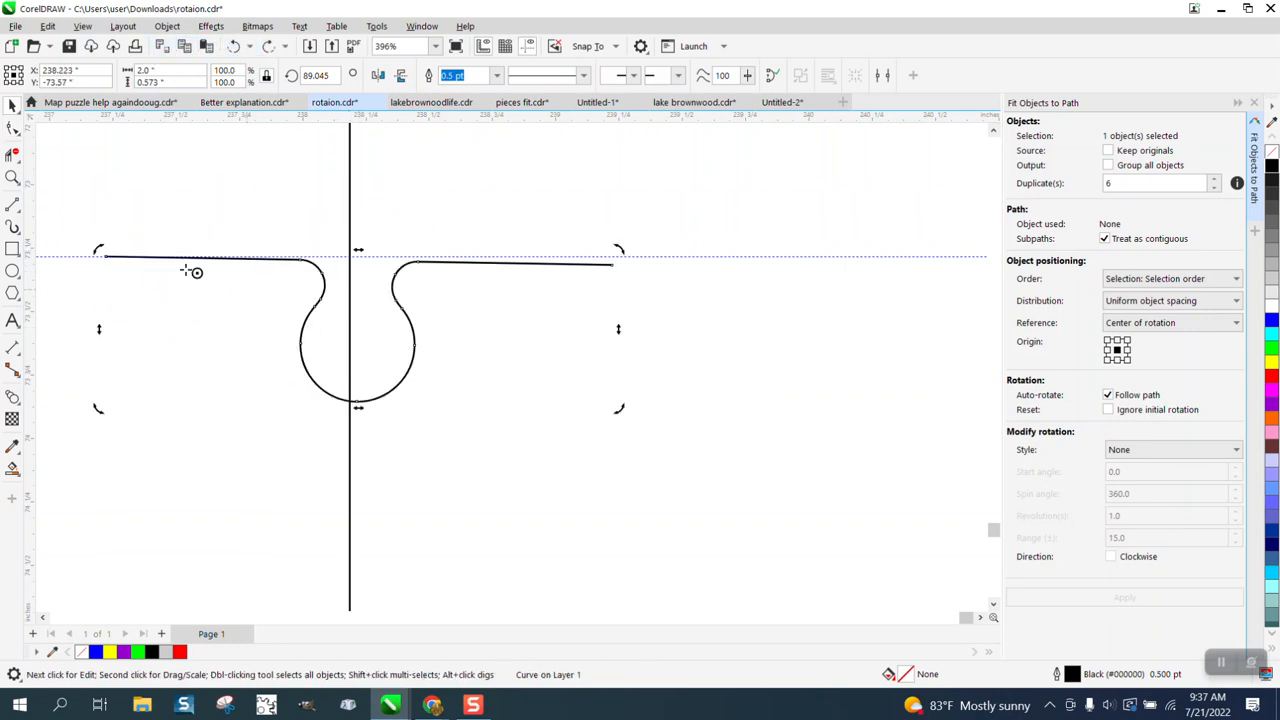
left_click_drag(608, 266, 611, 258)
scroll(638, 249, "down", 3)
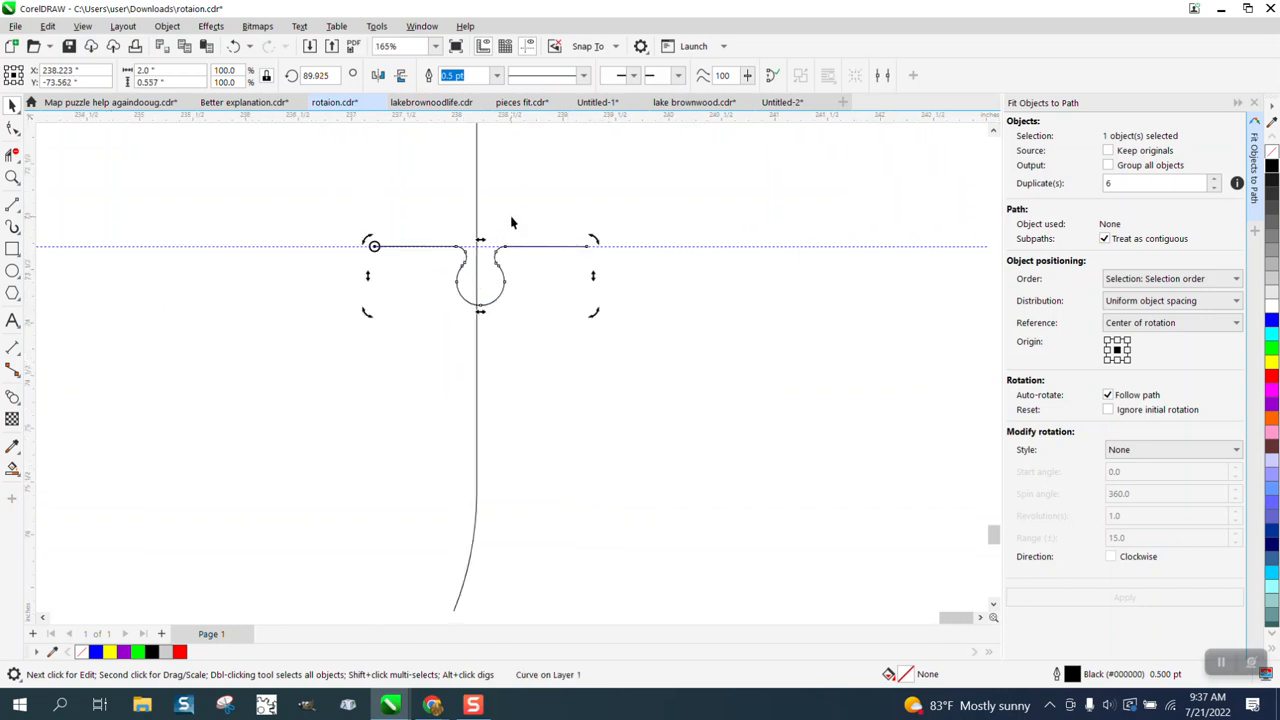
left_click(504, 252)
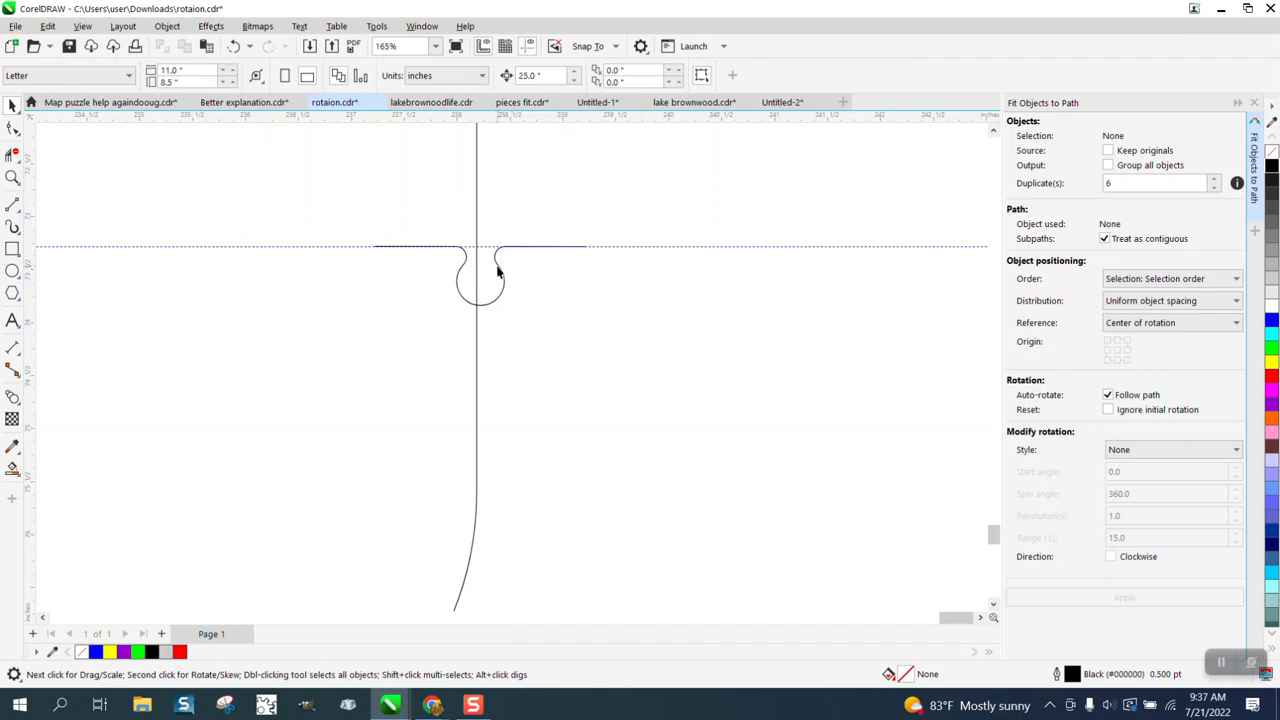
left_click(497, 267)
mouse_move(497, 267)
left_mouse_down()
mouse_move(481, 277)
mouse_move(493, 268)
left_mouse_up()
- Move the tilted connector from the track's lower-right curve up onto the straight vertical section above it
scroll(480, 260, "down", 5)
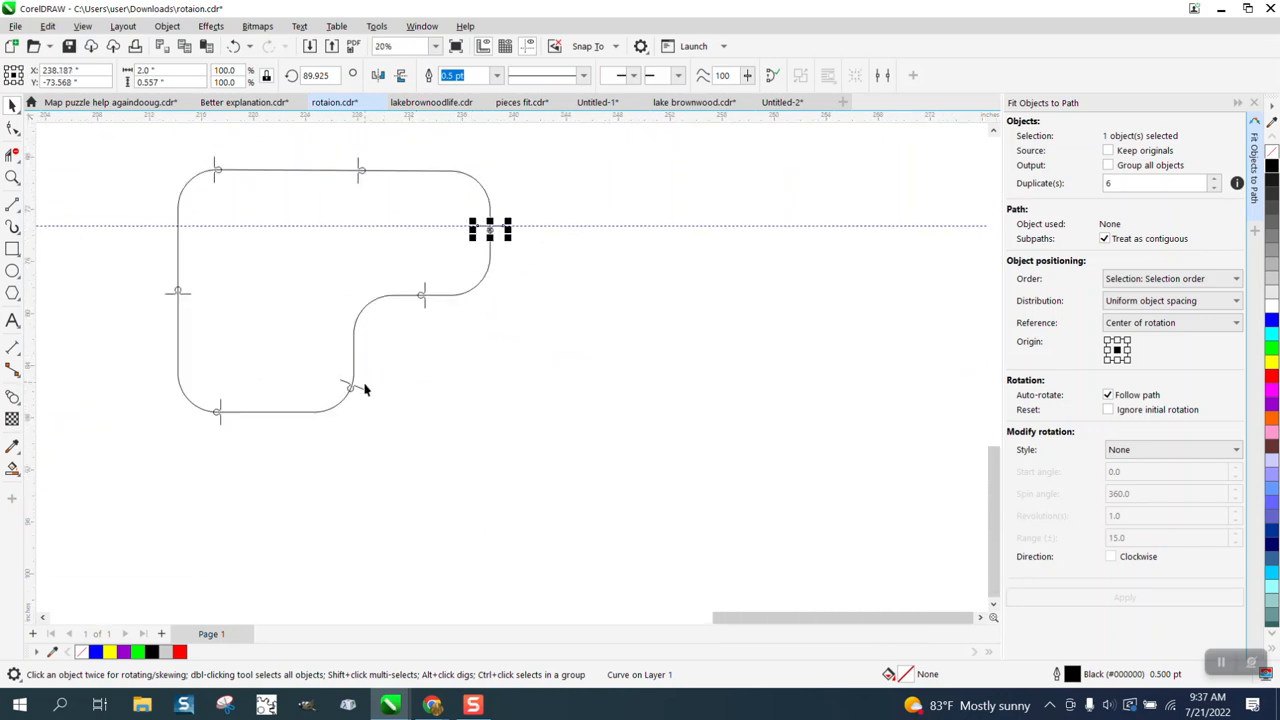
left_click(12, 177)
left_click_drag(272, 352, 456, 439)
left_click(12, 106)
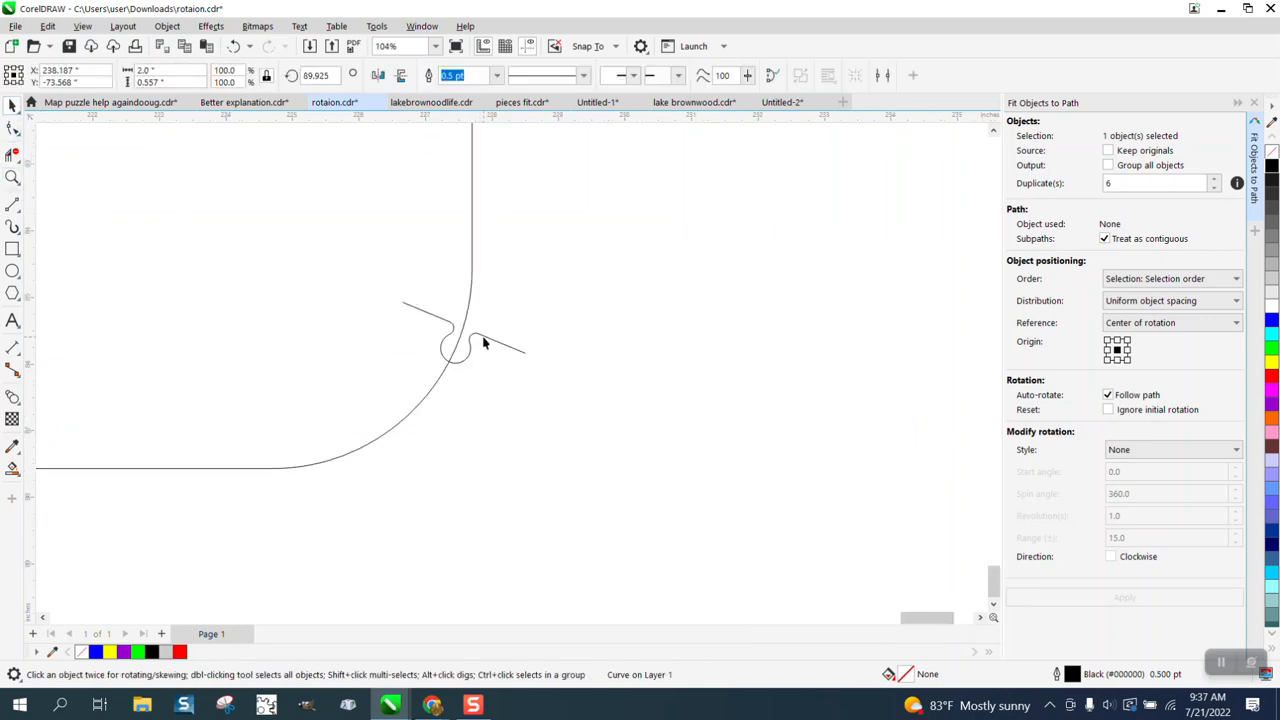
left_click_drag(476, 345, 471, 200)
left_click(470, 205)
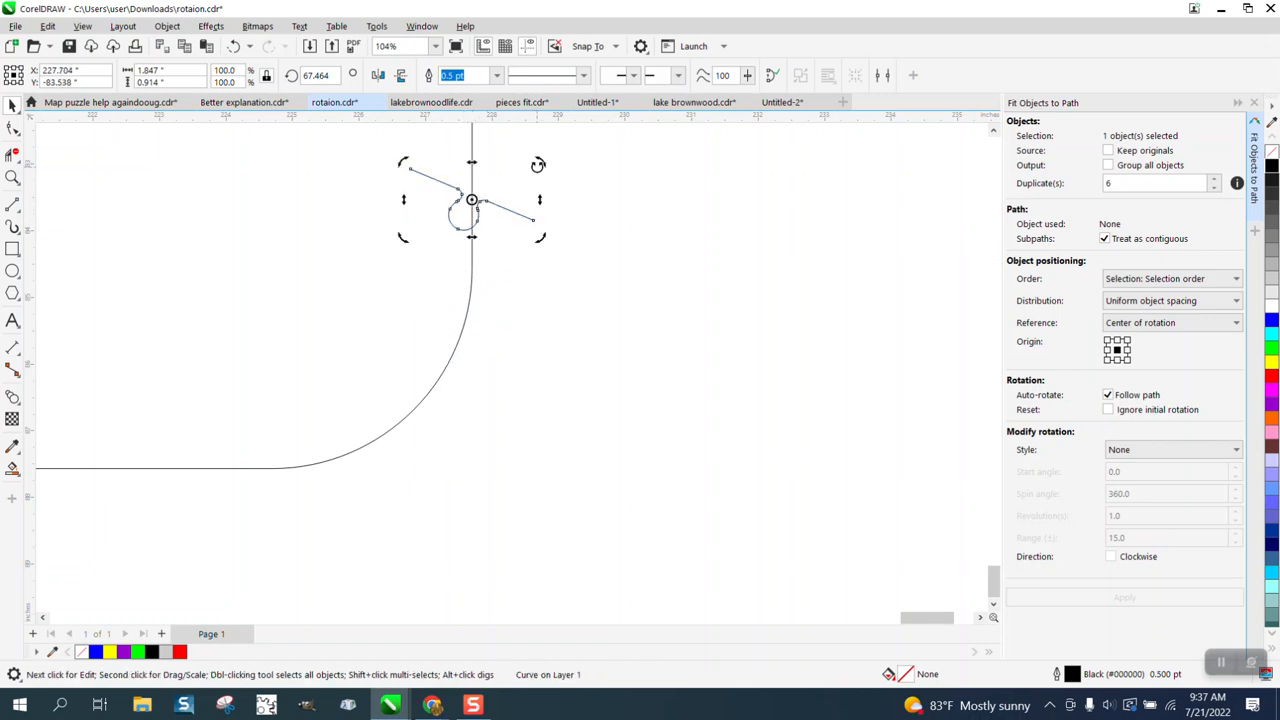
- Rotate the moved connector to 89.033 degrees, nearly level, and shift it slightly right so its center sits on the vertical line
left_click_drag(537, 164, 535, 134)
left_click(556, 165)
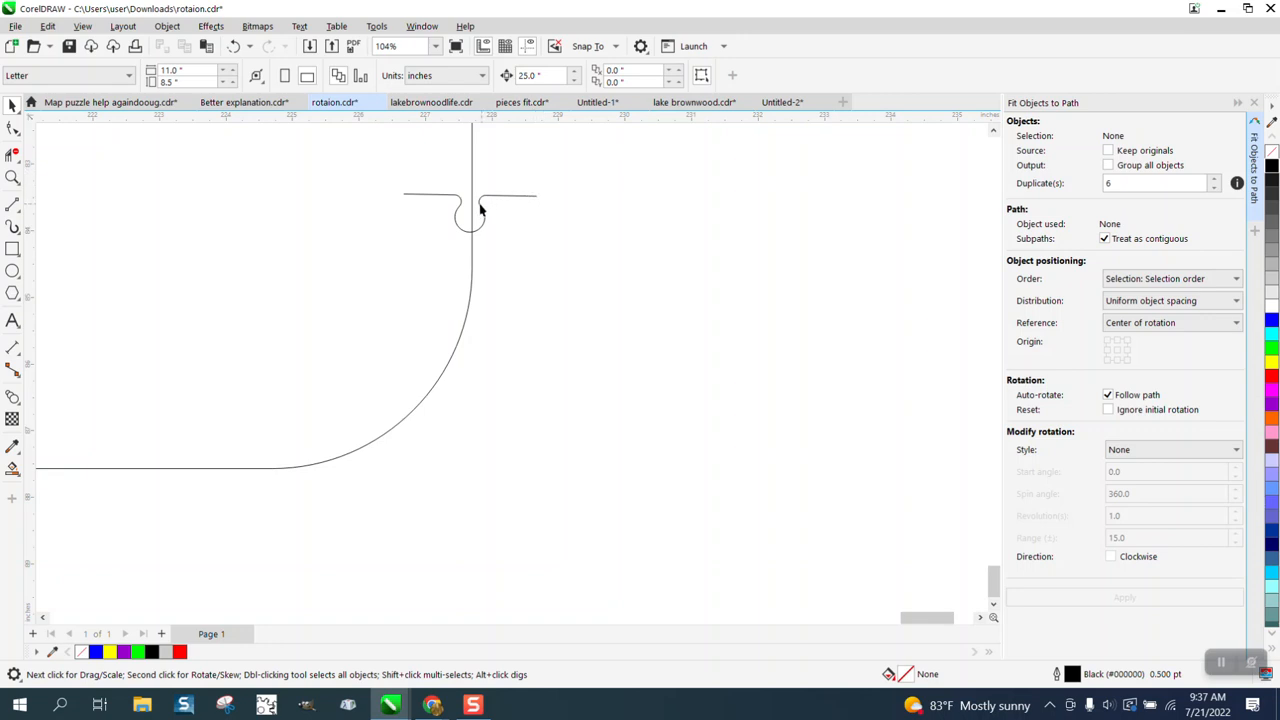
left_click(14, 180)
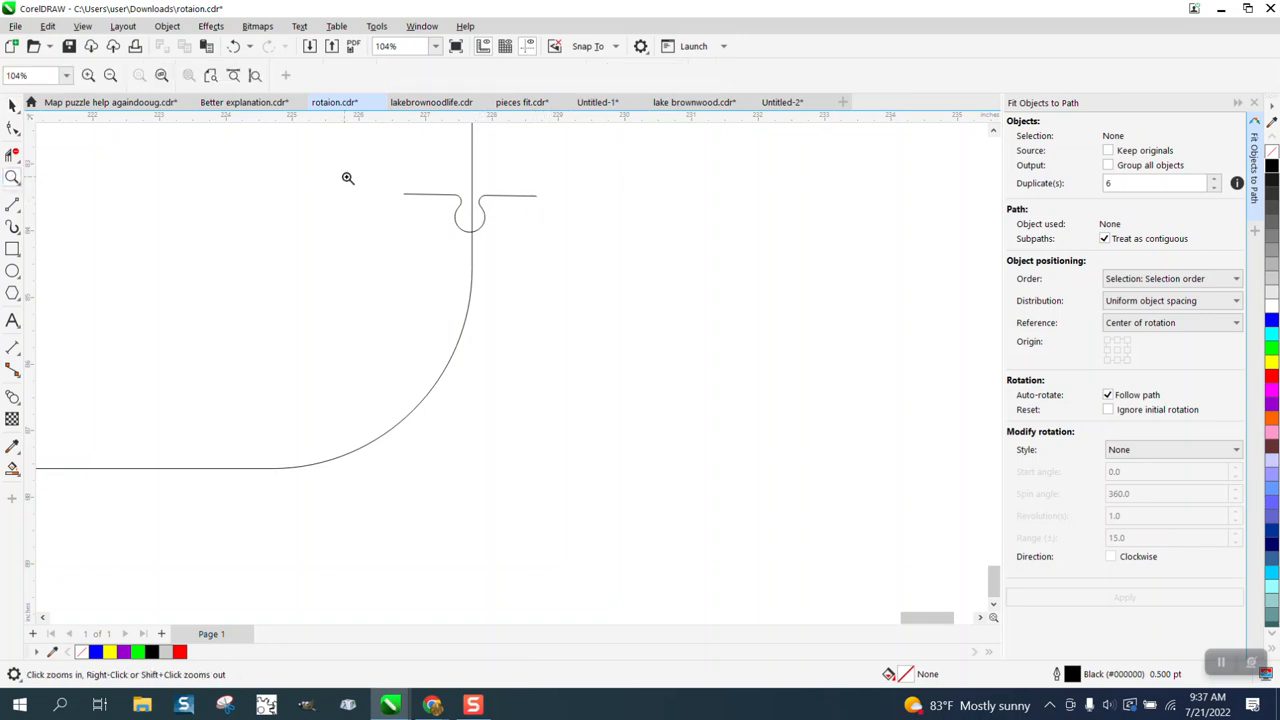
left_click(554, 210)
left_click(10, 97)
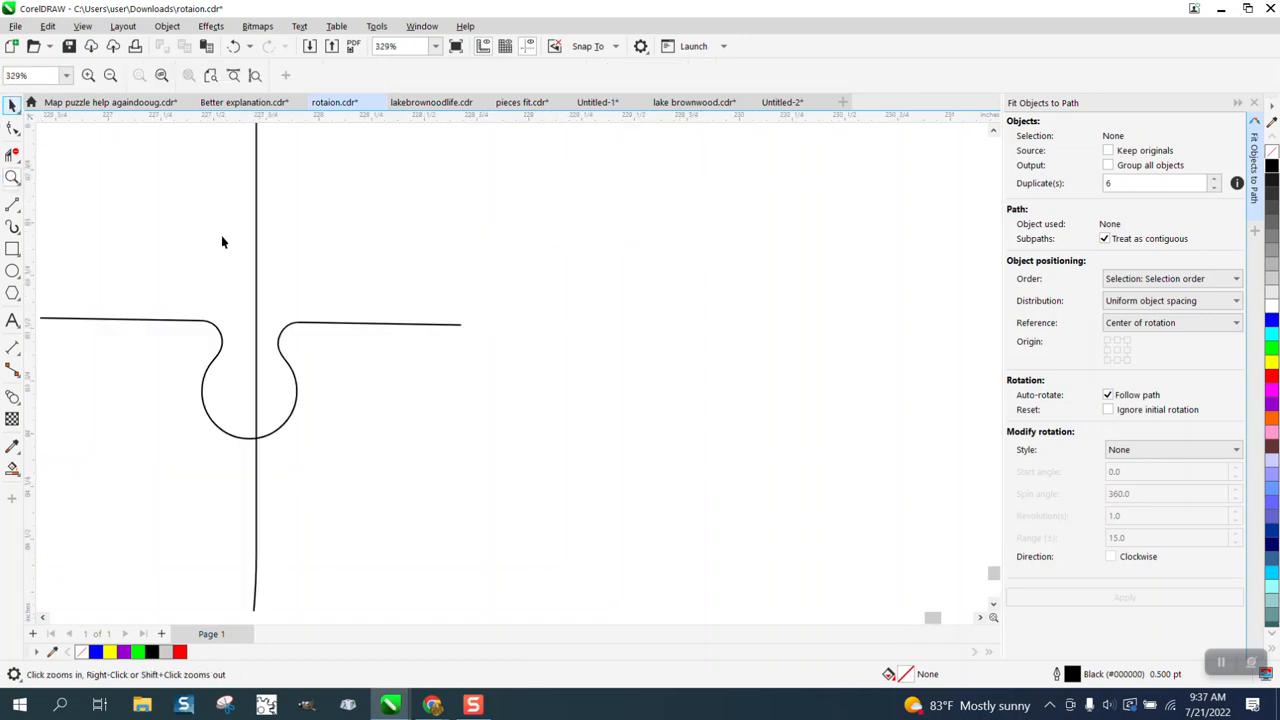
left_click(298, 328)
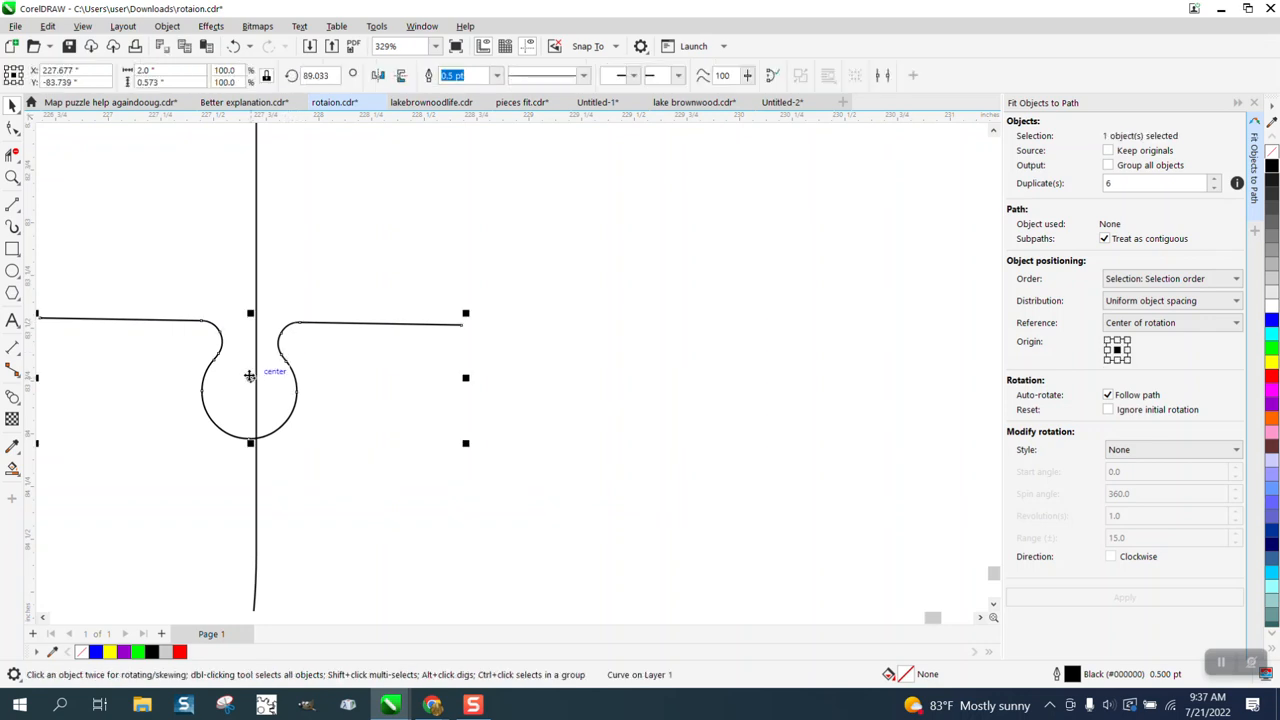
left_click_drag(252, 373, 258, 380)
scroll(417, 277, "down", 5)
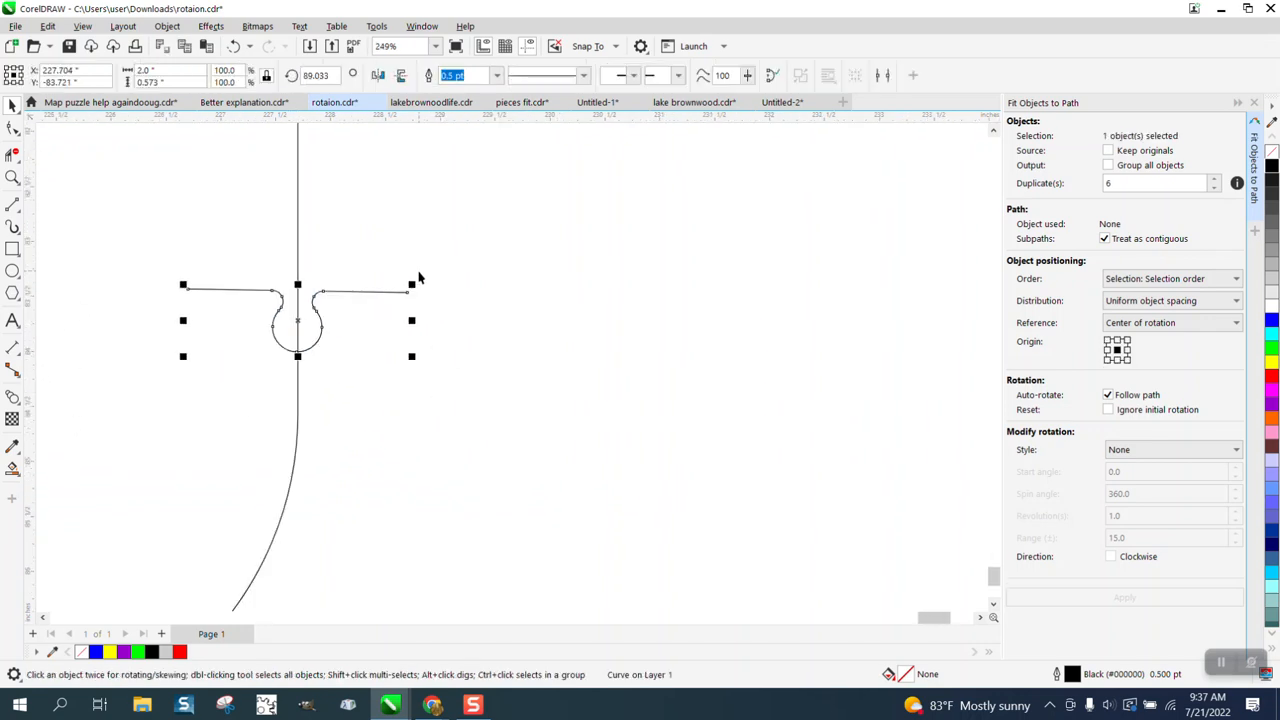
- Move the black L-shaped center line 25 inches to the right, away from the connectors
scroll(410, 280, "down", 3)
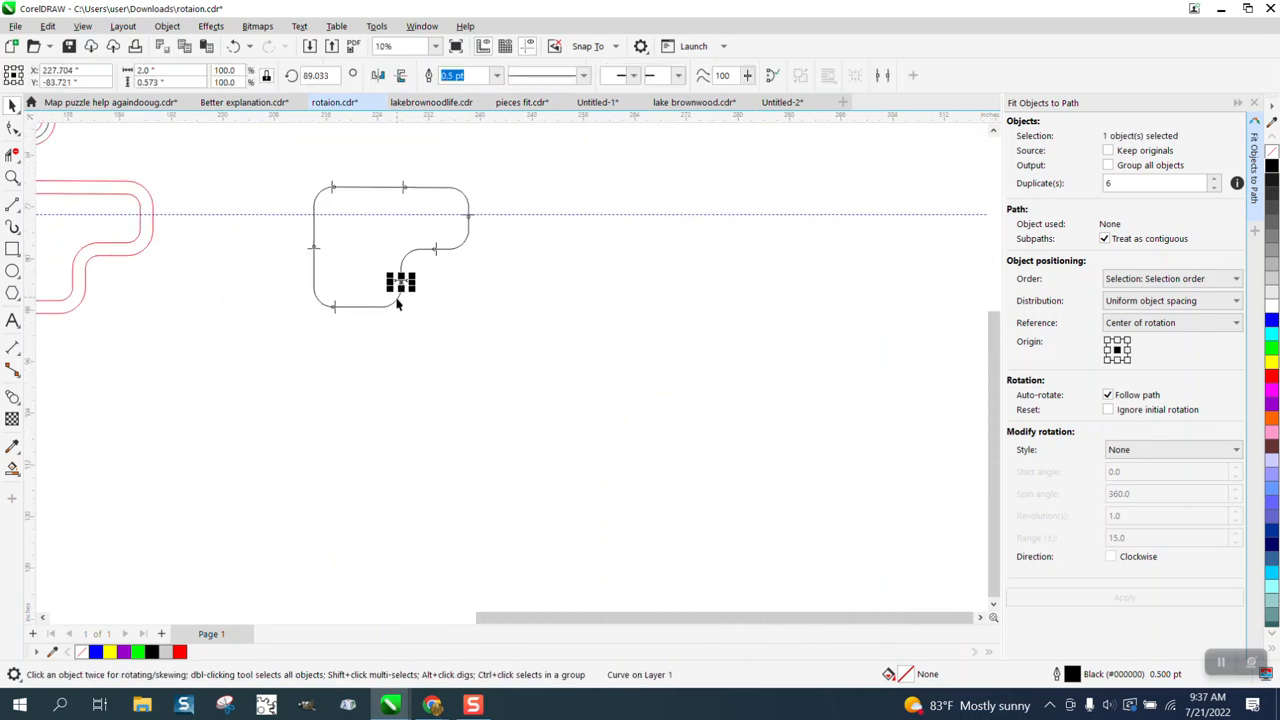
scroll(435, 315, "down", 1)
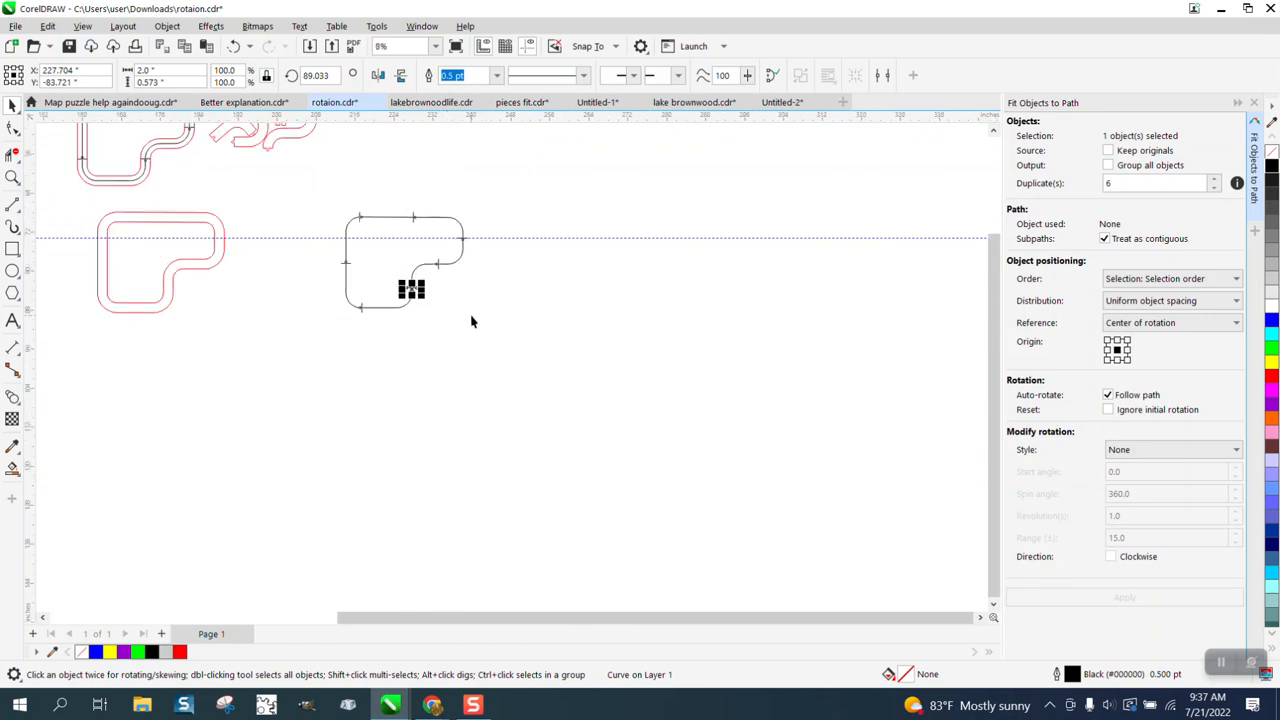
left_click(399, 217)
key("Right")
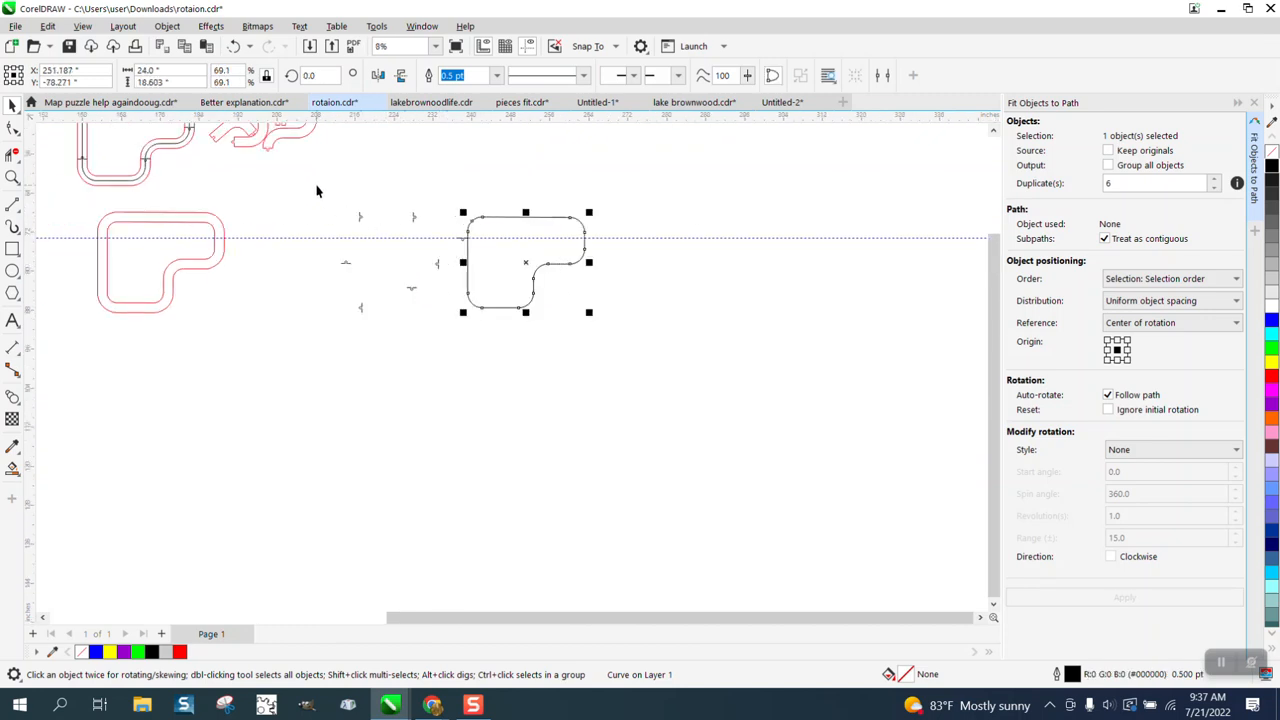
- Select all the puzzle connectors and move them 50 inches left onto the double red track outline
left_click_drag(322, 196, 476, 341)
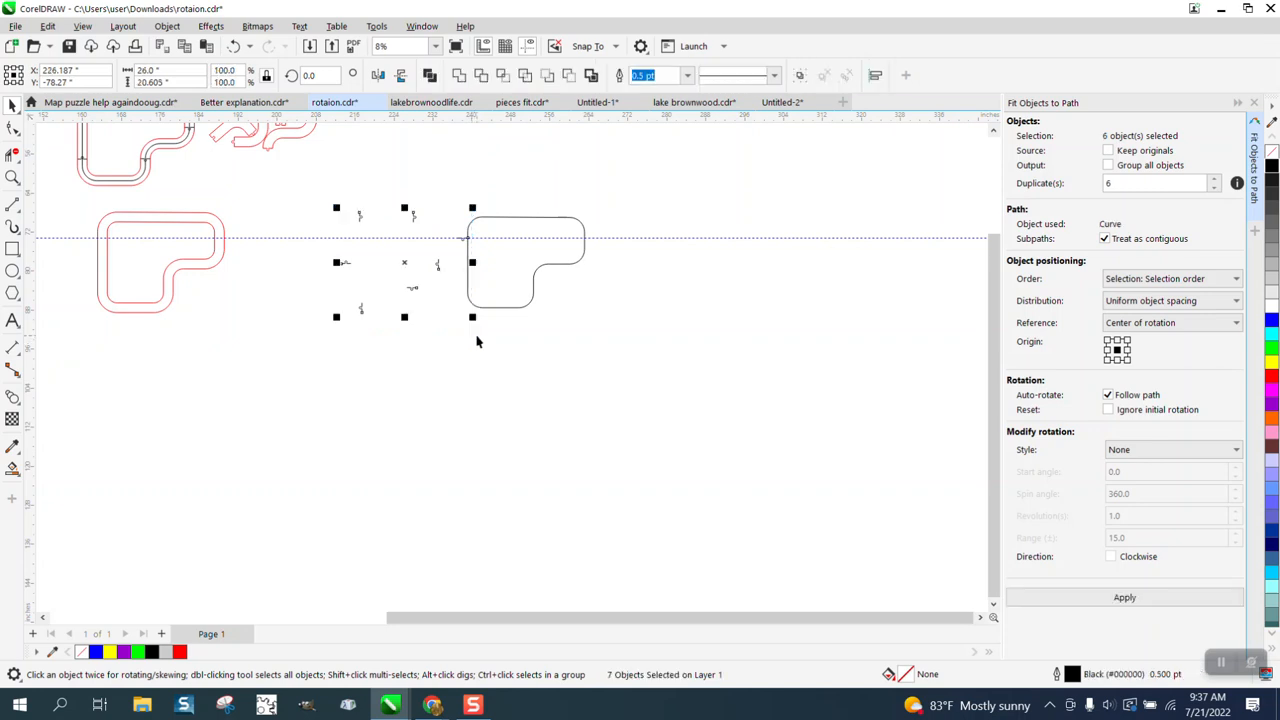
key("Left")
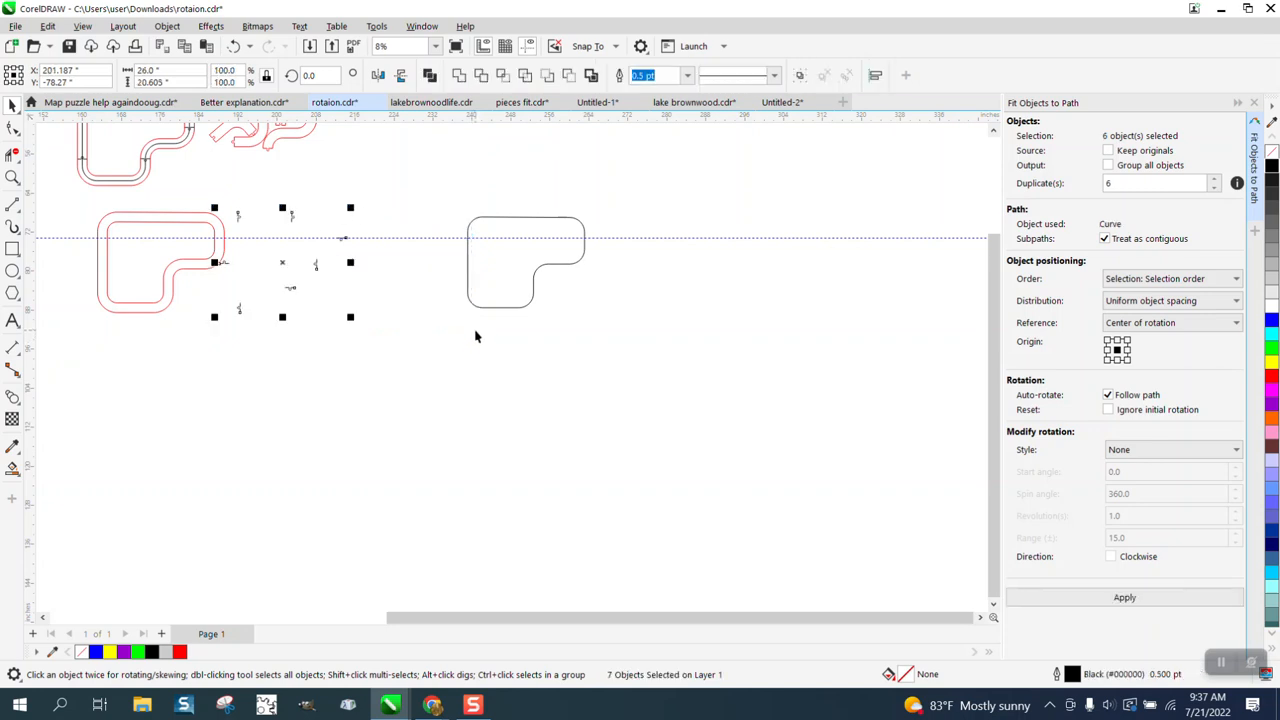
key("Left")
- Examine up close whether the ends of the right-hand and top connectors meet the red track outlines
left_click(13, 178)
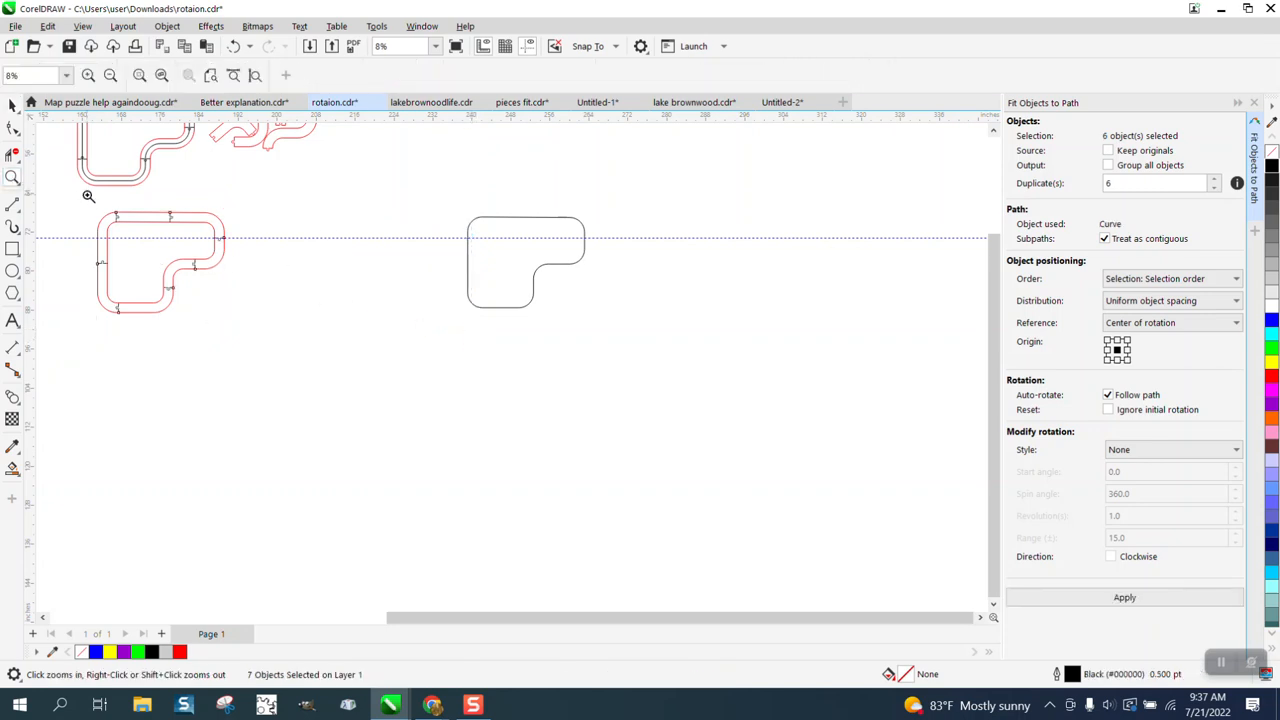
left_click_drag(89, 196, 326, 339)
left_click_drag(543, 251, 629, 288)
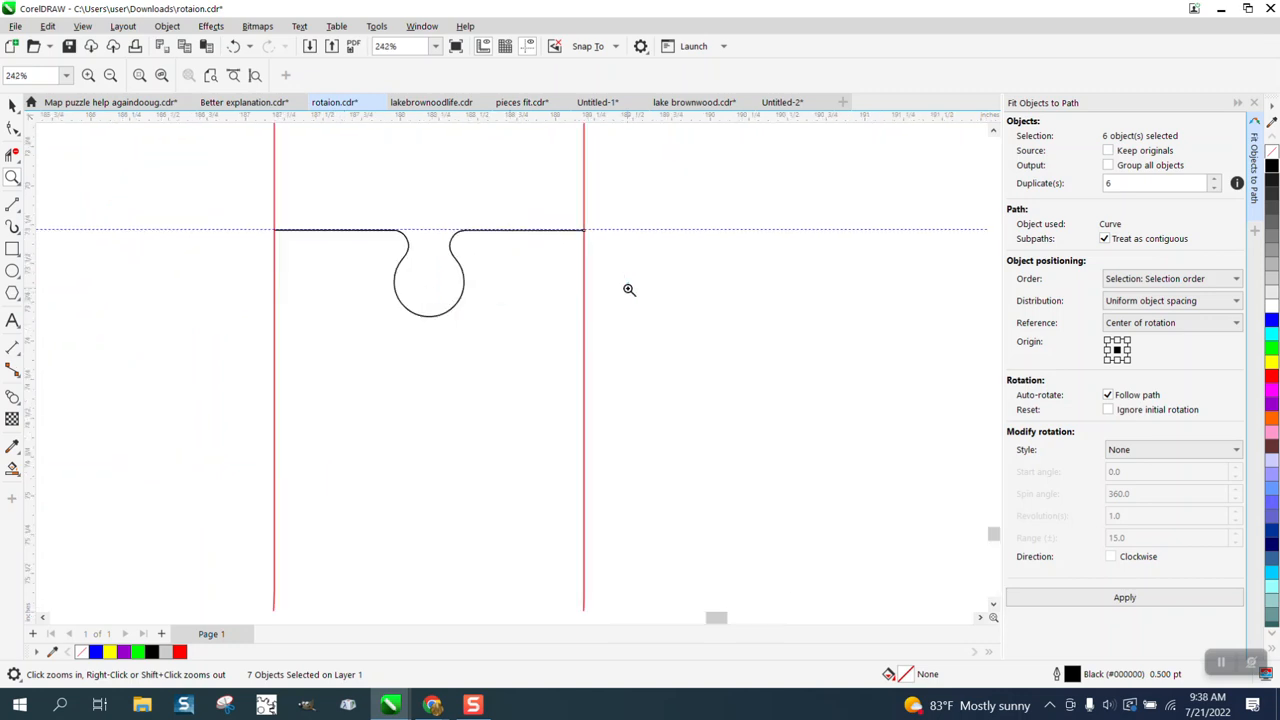
left_click_drag(252, 216, 306, 249)
scroll(303, 257, "down", 5)
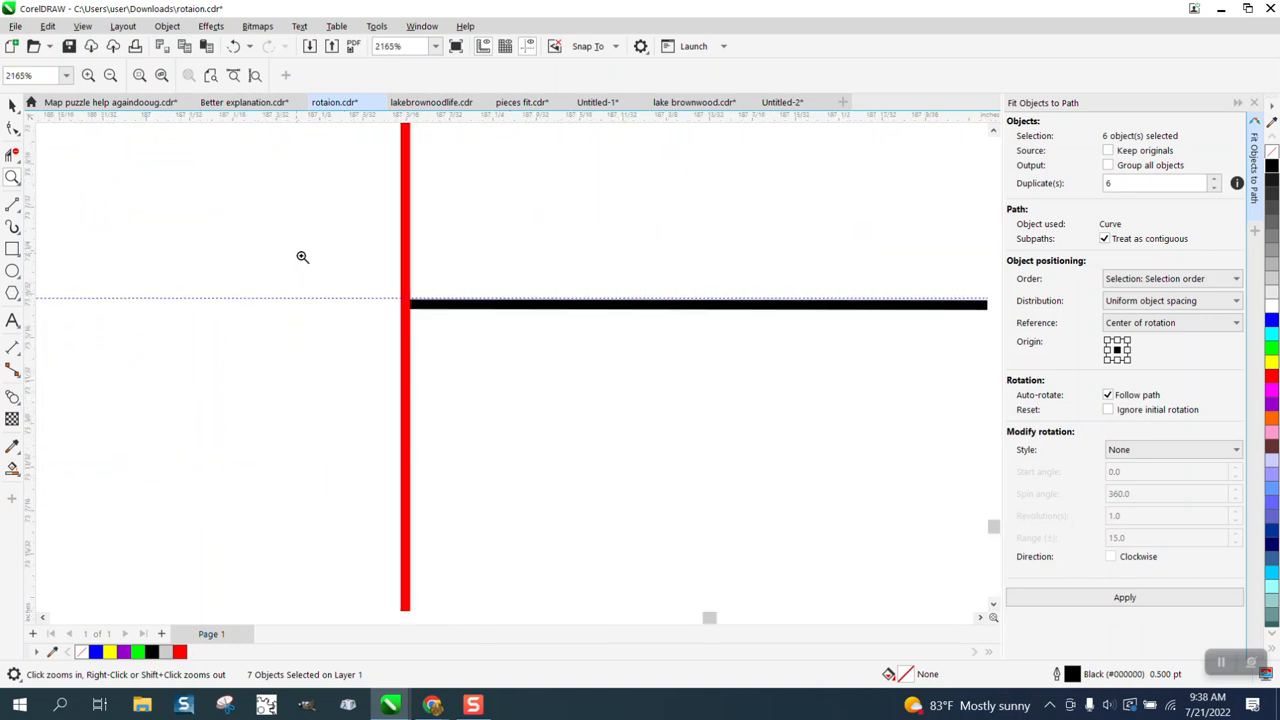
left_click_drag(780, 275, 892, 305)
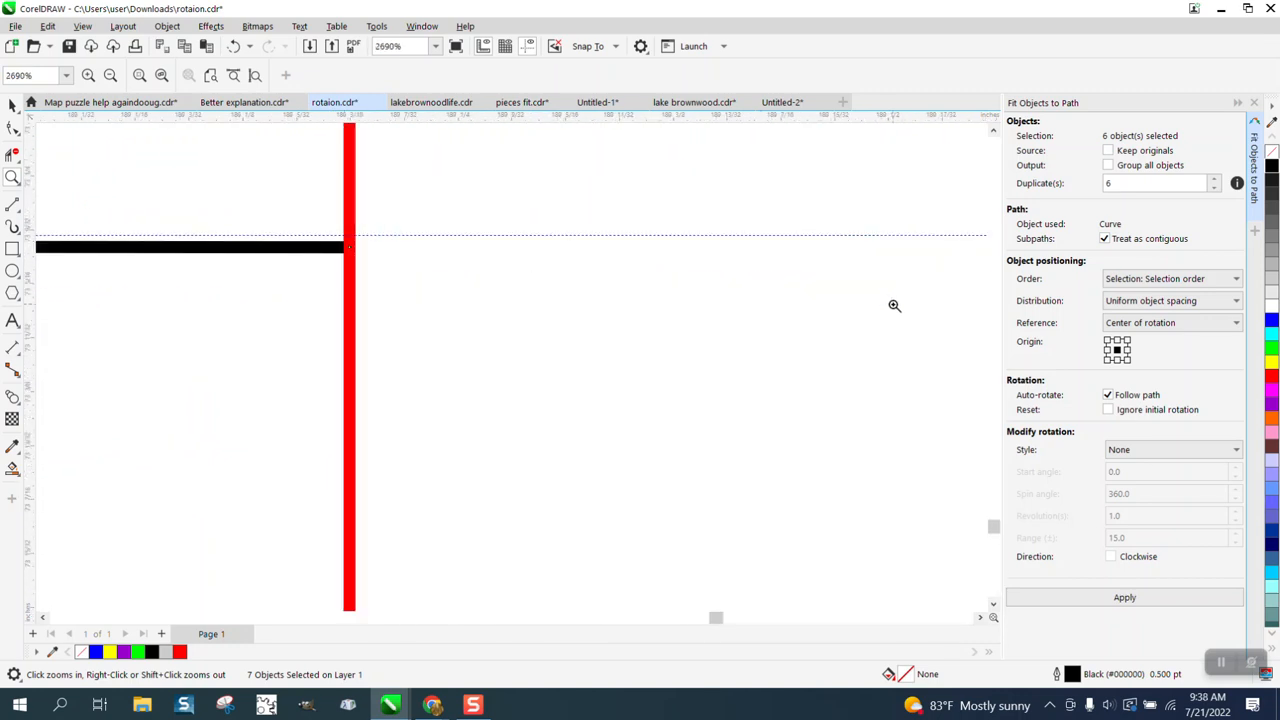
scroll(517, 251, "down", 3)
scroll(440, 255, "down", 7)
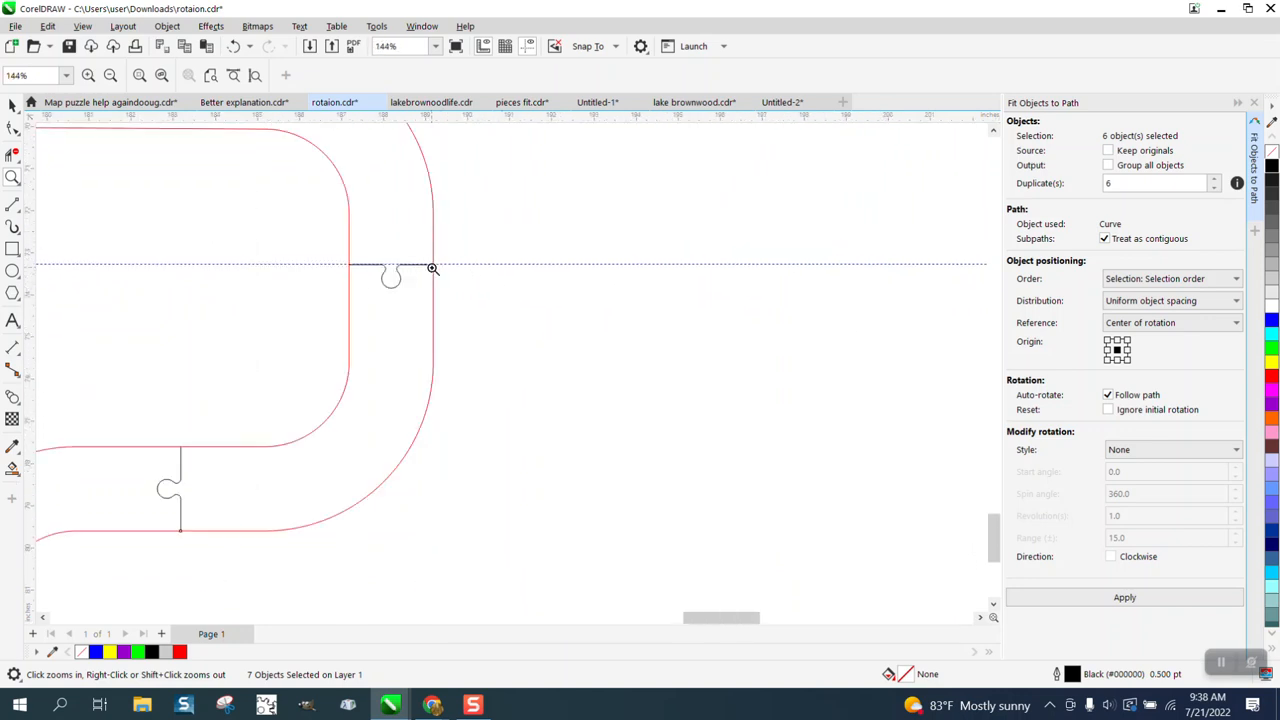
left_click_drag(185, 148, 214, 165)
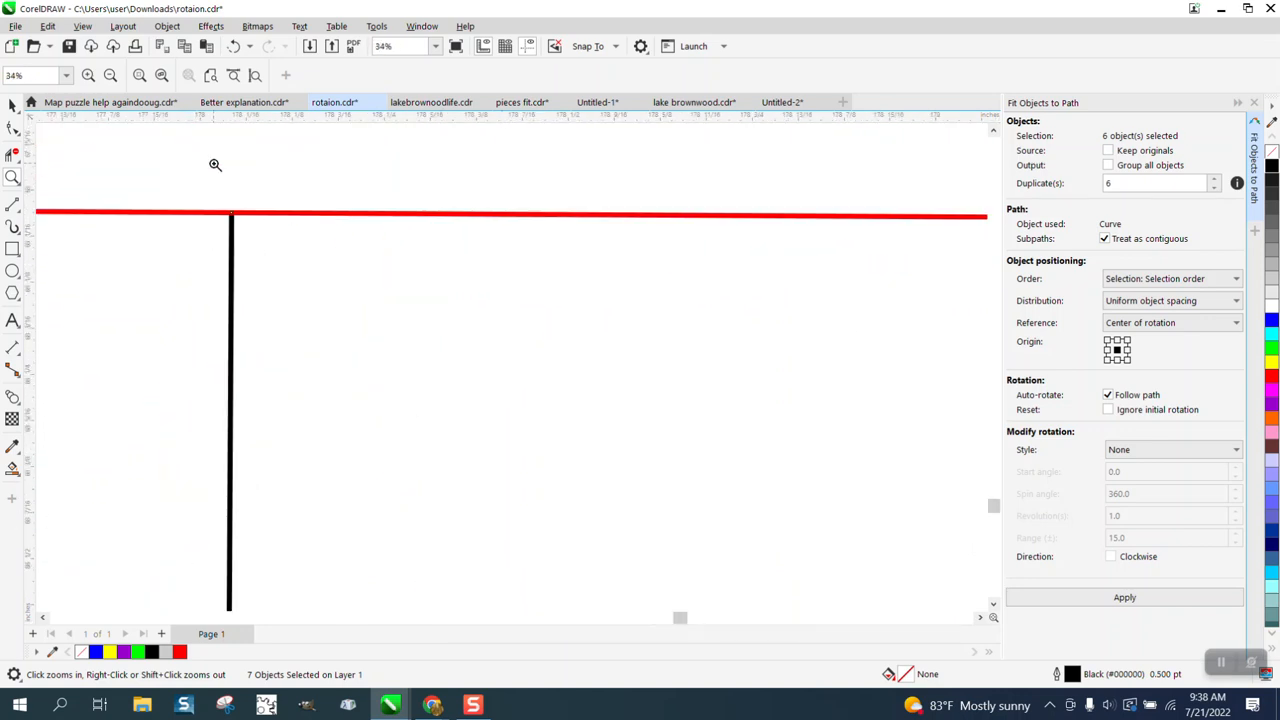
scroll(235, 172, "down", 8)
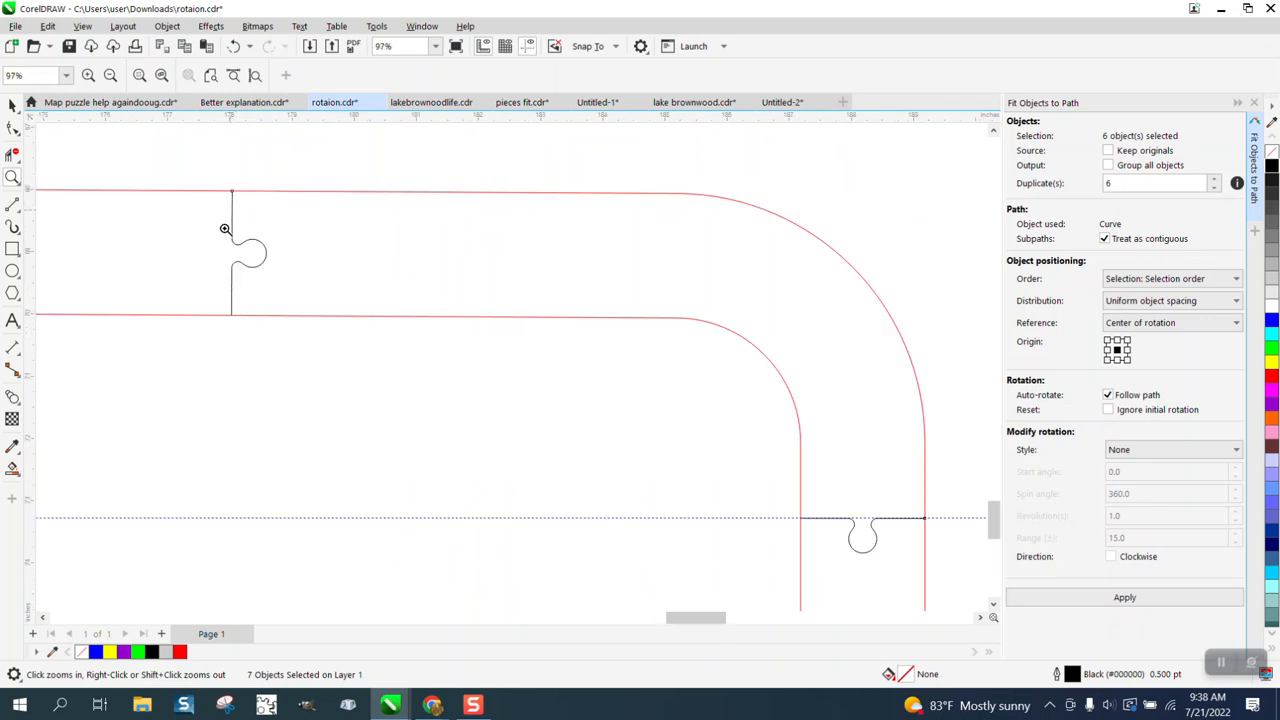
- Try Smart Fill on the top straight segment between two connectors, and undo the fill
left_click(12, 105)
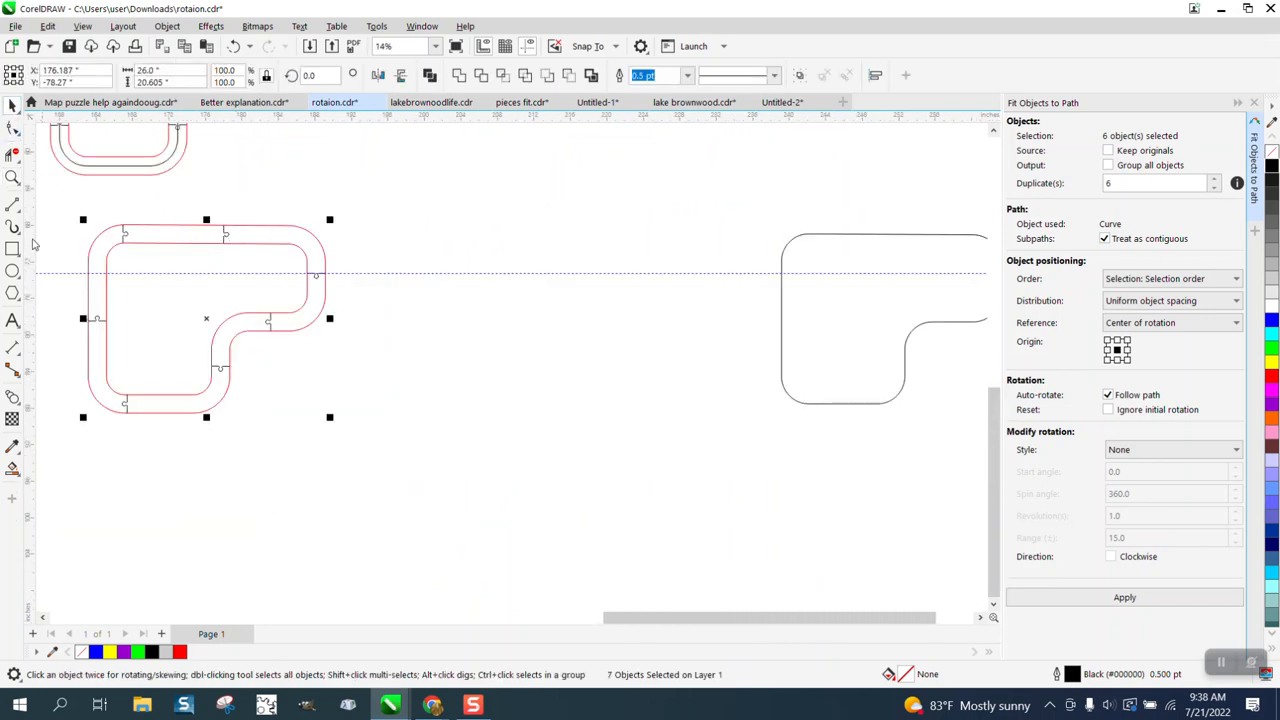
left_click(13, 470)
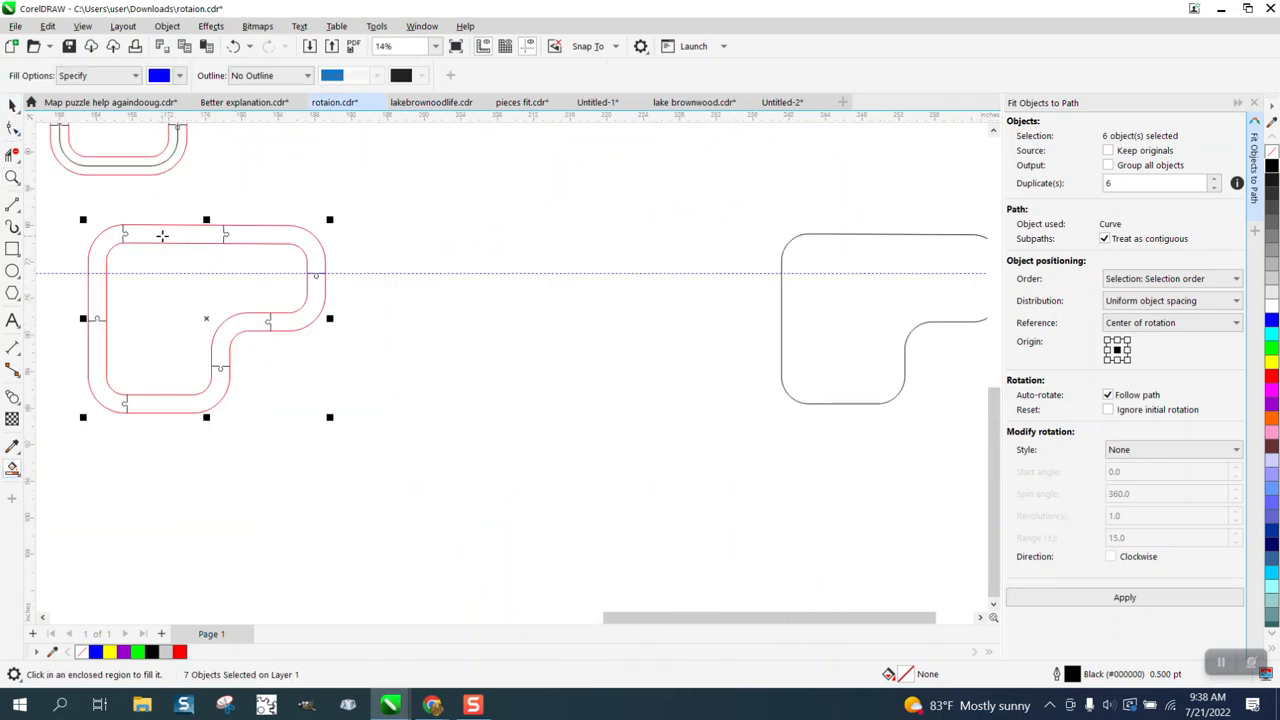
left_click(162, 235)
left_click(233, 46)
- Extend the lower end node of the upper-left connector slightly past the inner red outline to close the gap
left_click(13, 177)
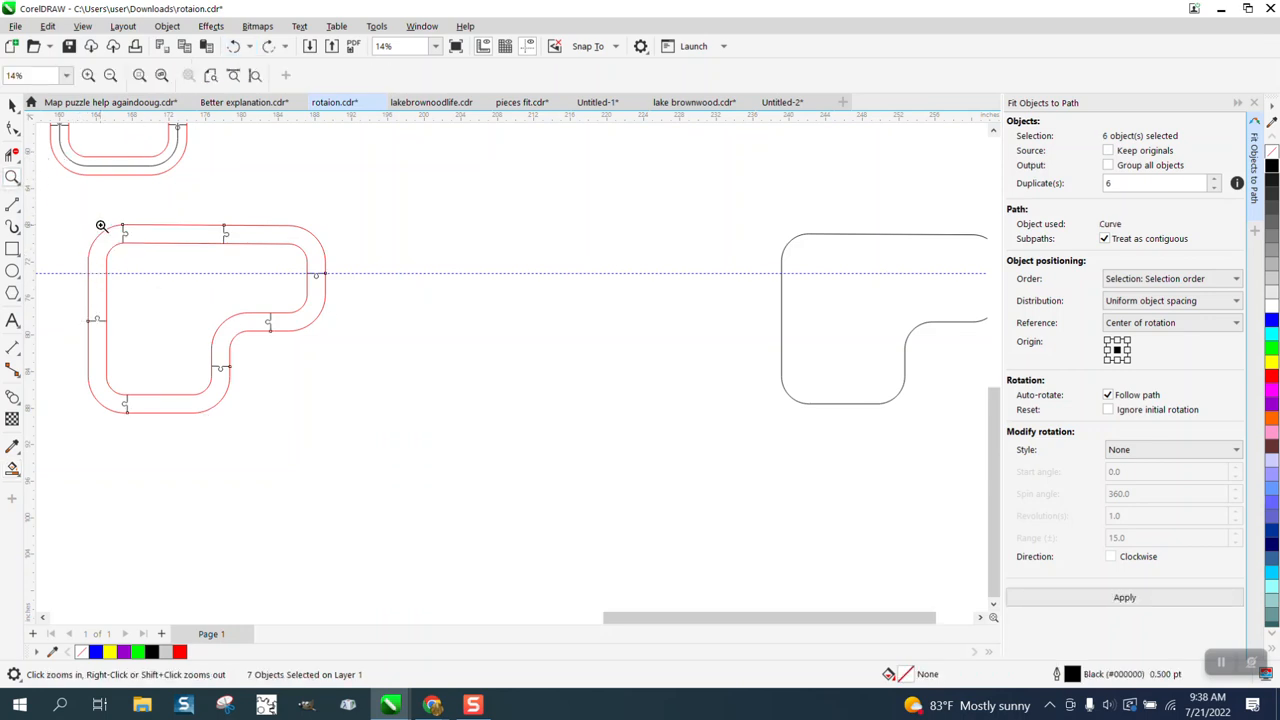
left_click_drag(101, 226, 131, 243)
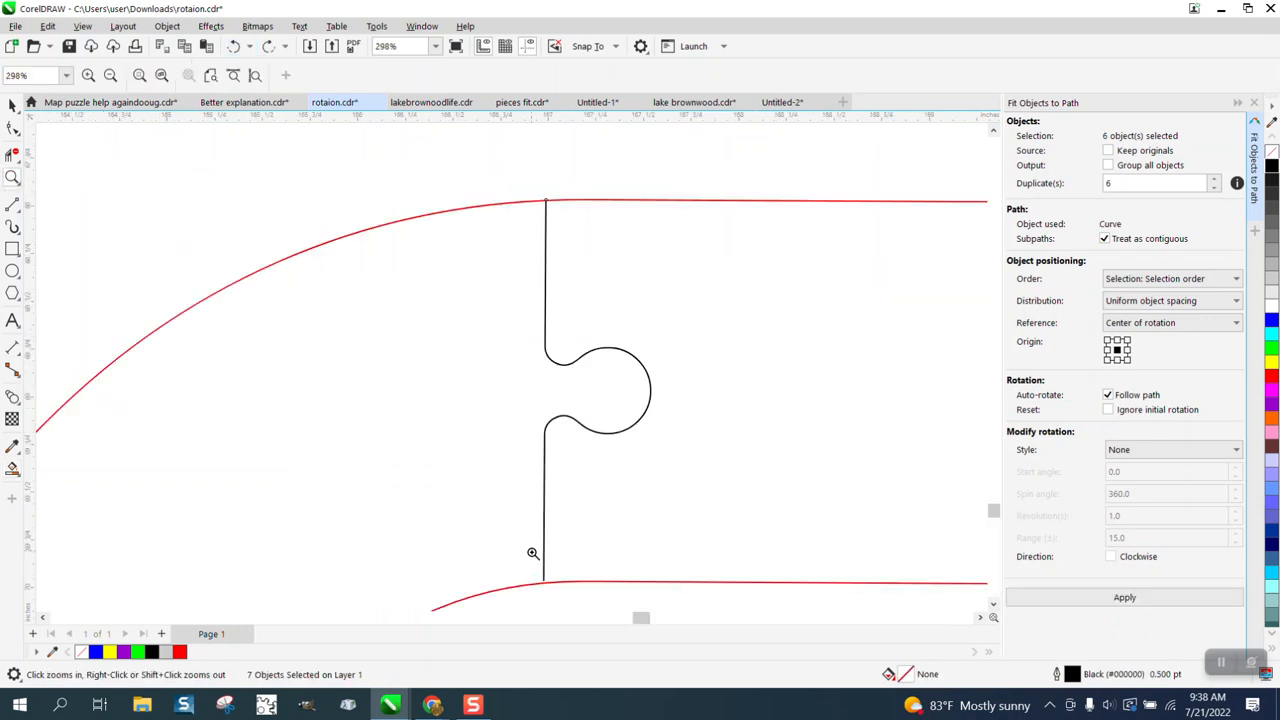
left_click(12, 127)
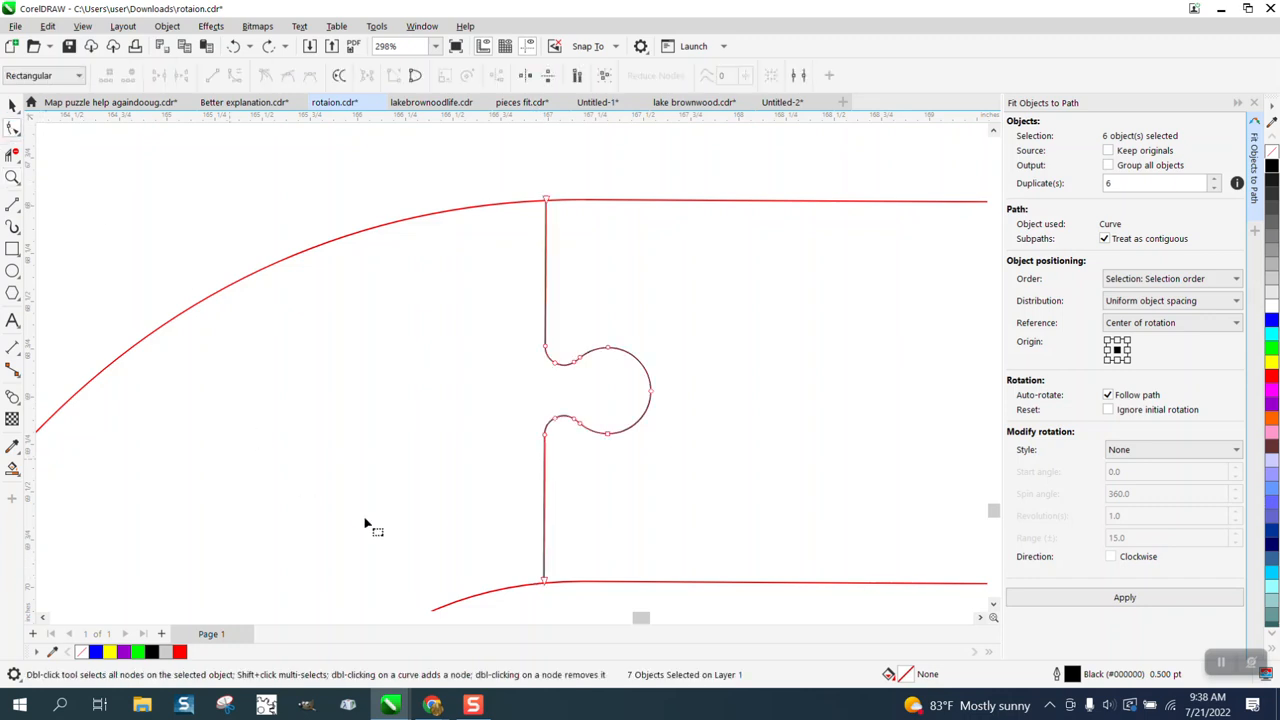
left_click_drag(544, 582, 545, 606)
scroll(414, 457, "down", 8)
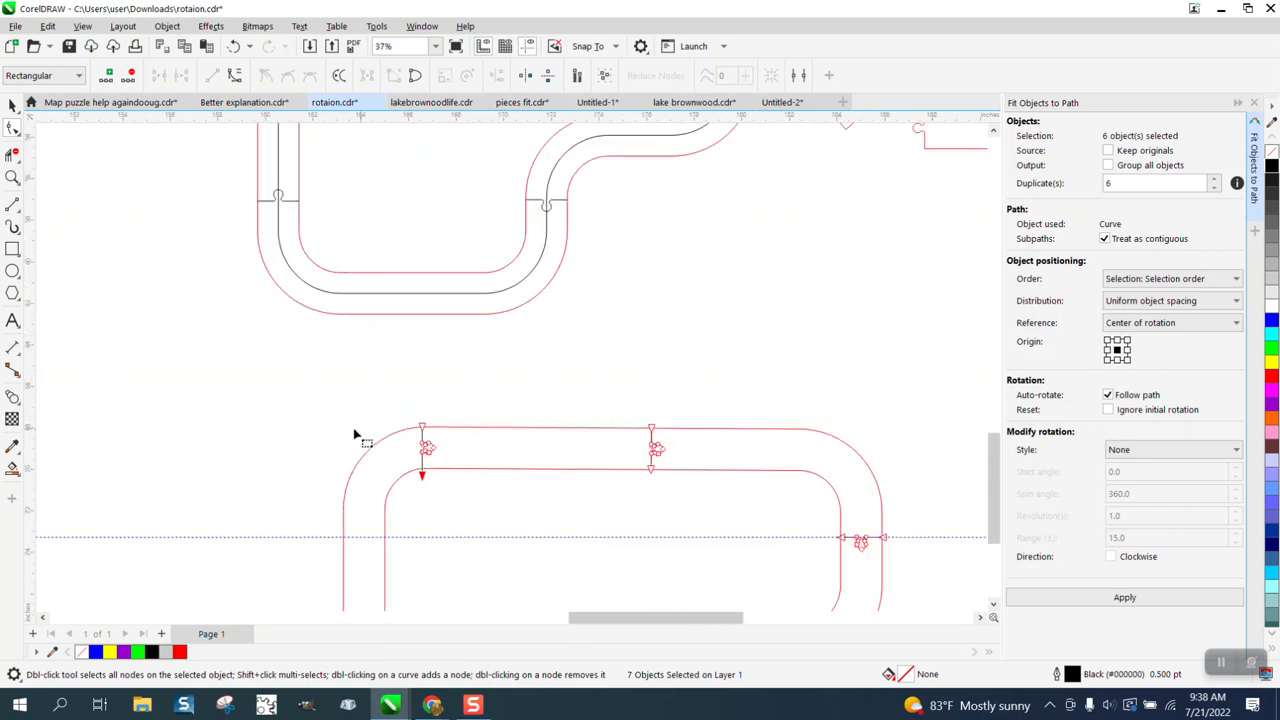
- Smart-fill the upper-left corner segment in blue, shift it 25 inches right, and delete this test piece
left_click(12, 467)
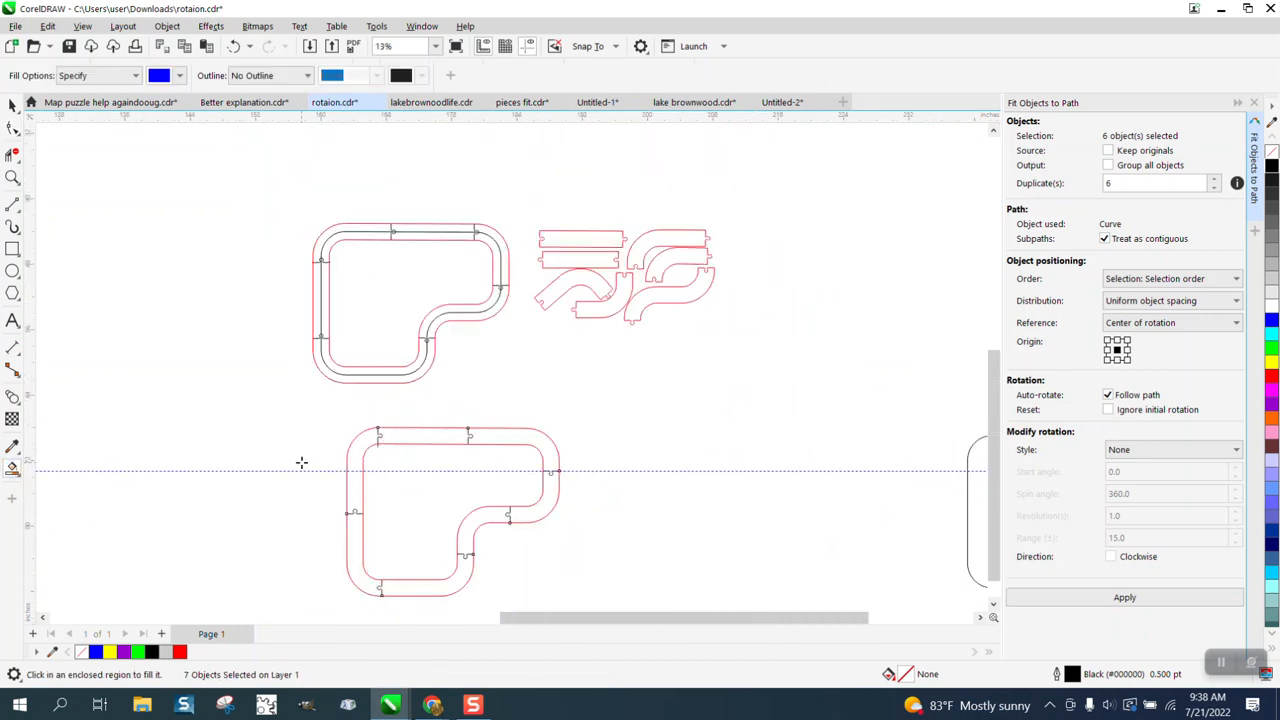
left_click(355, 456)
key("Right")
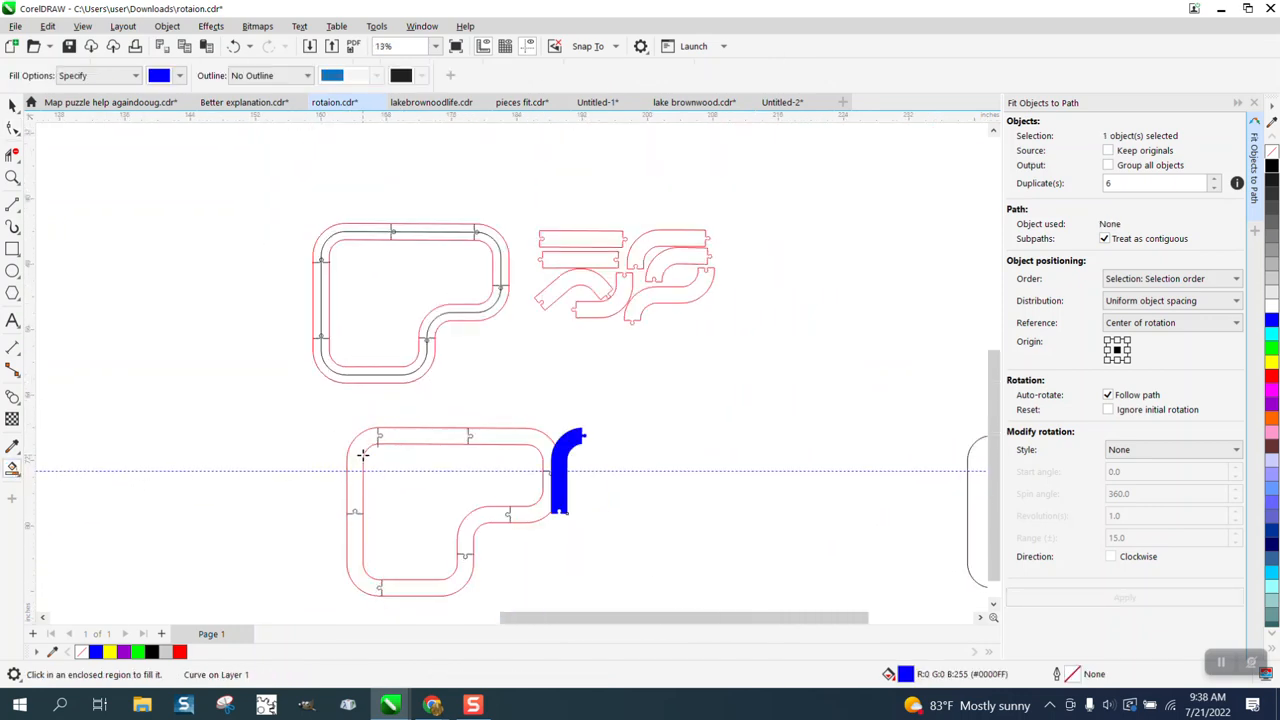
key("Delete")
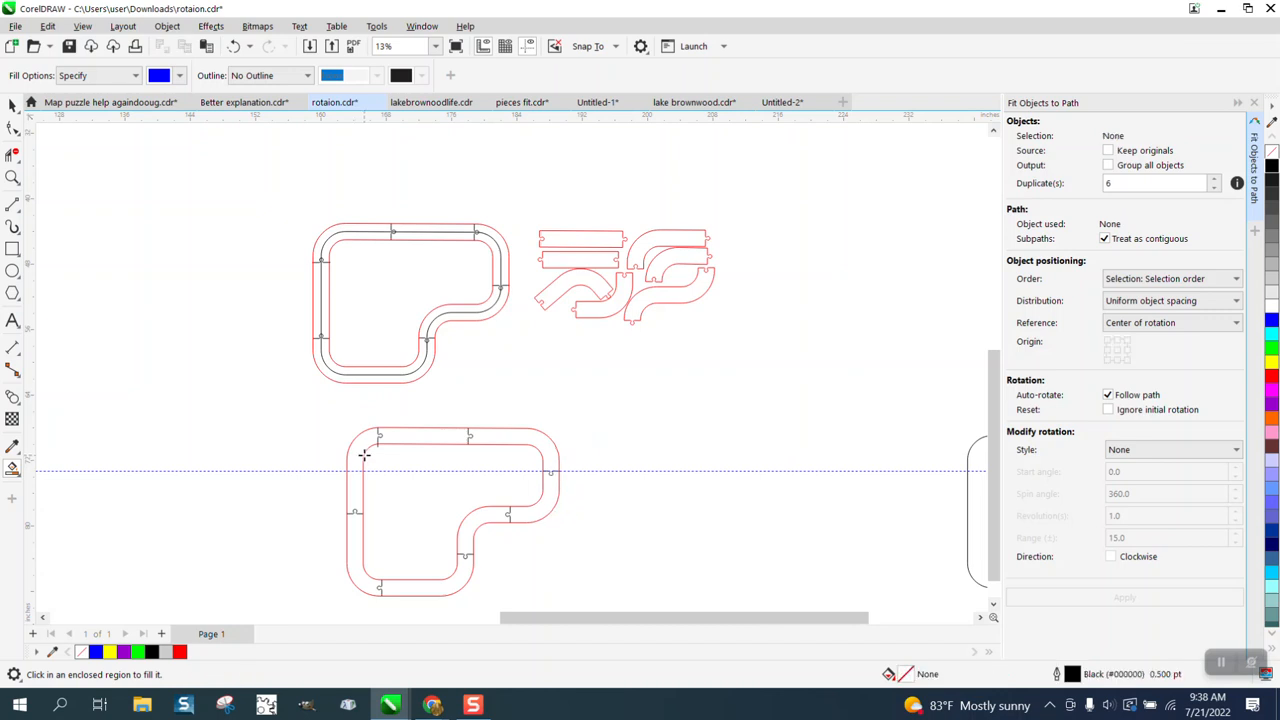
- Deselect the track's connectors and set the document's nudge distance to 28 inches
left_click(12, 105)
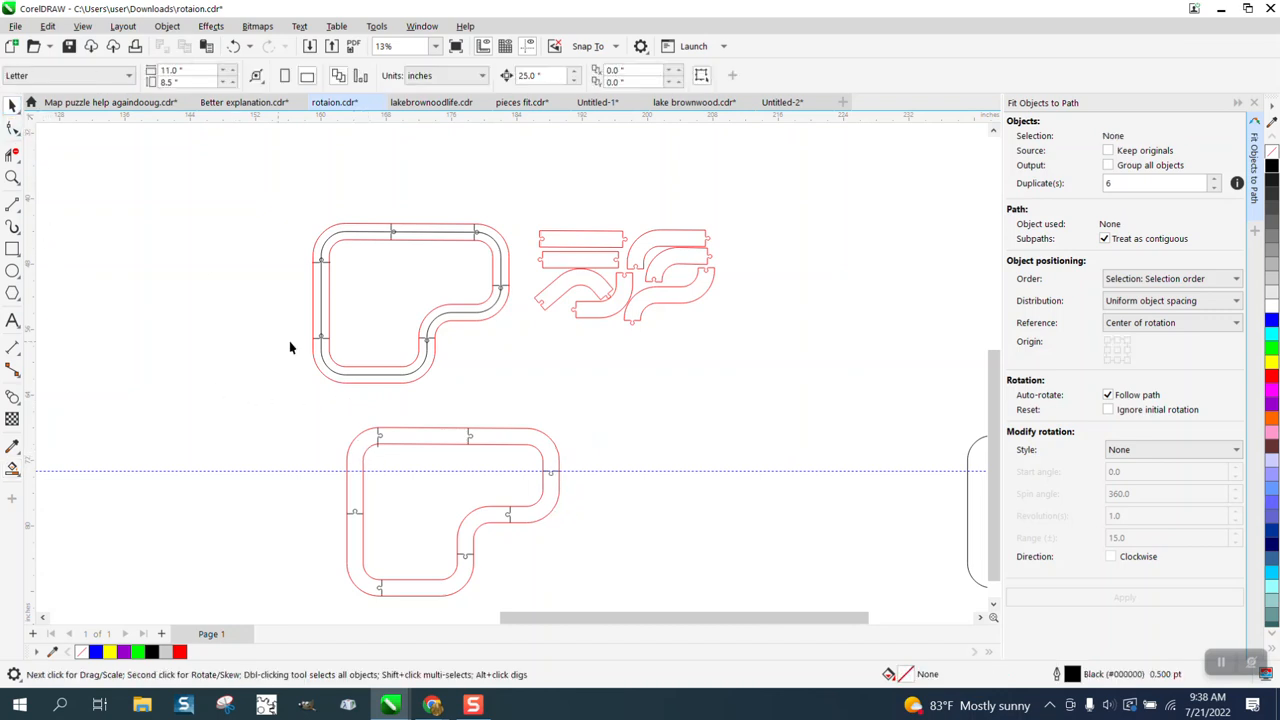
left_click_drag(360, 477, 624, 588)
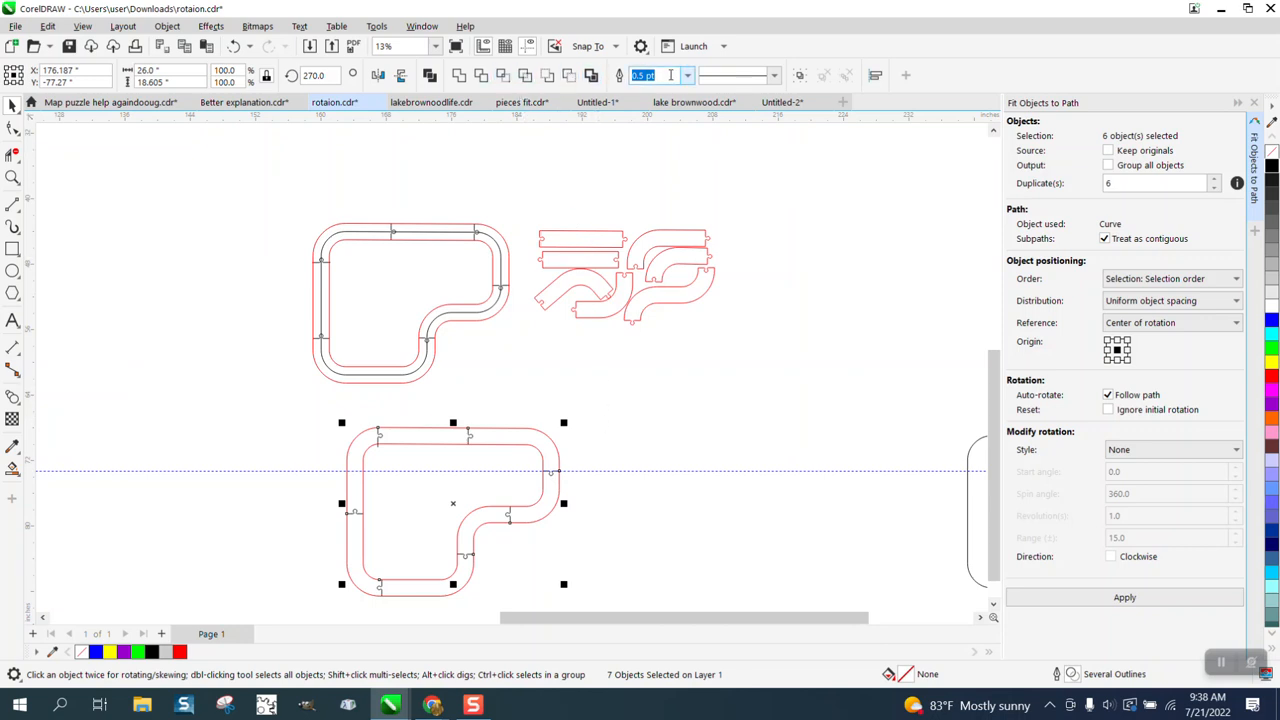
key("Escape")
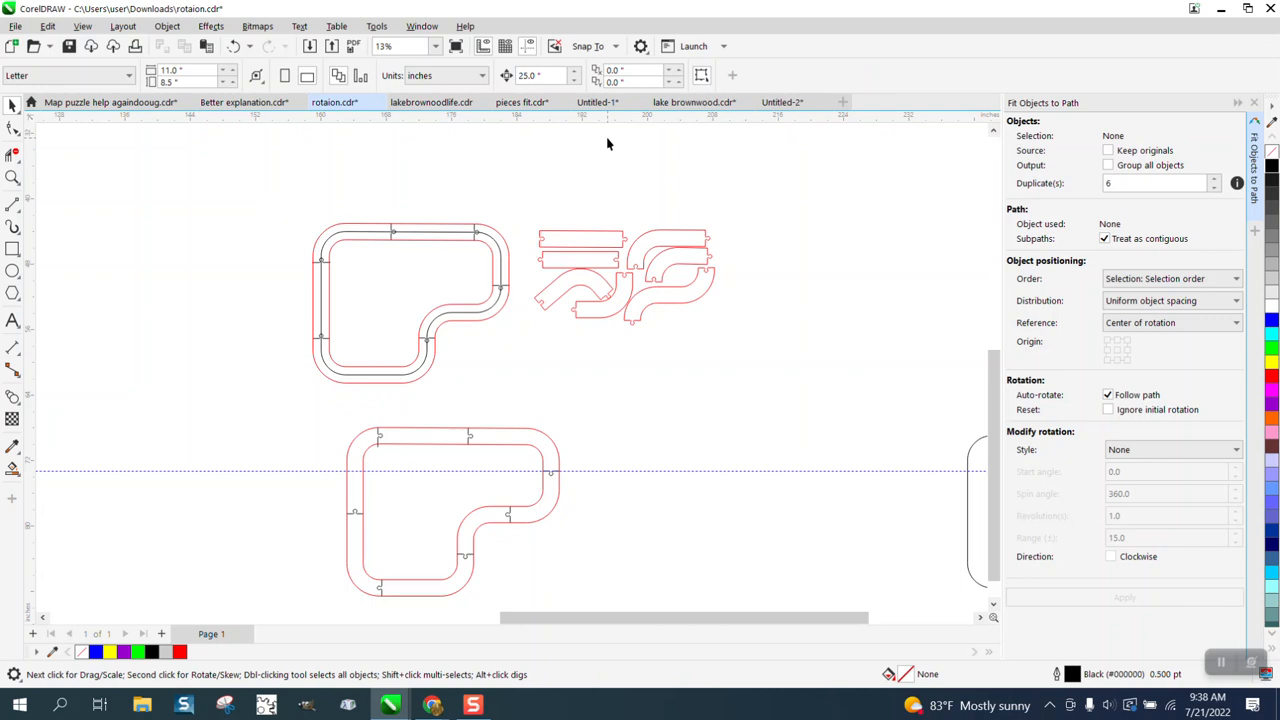
left_click(540, 75)
type("28")
left_click(501, 180)
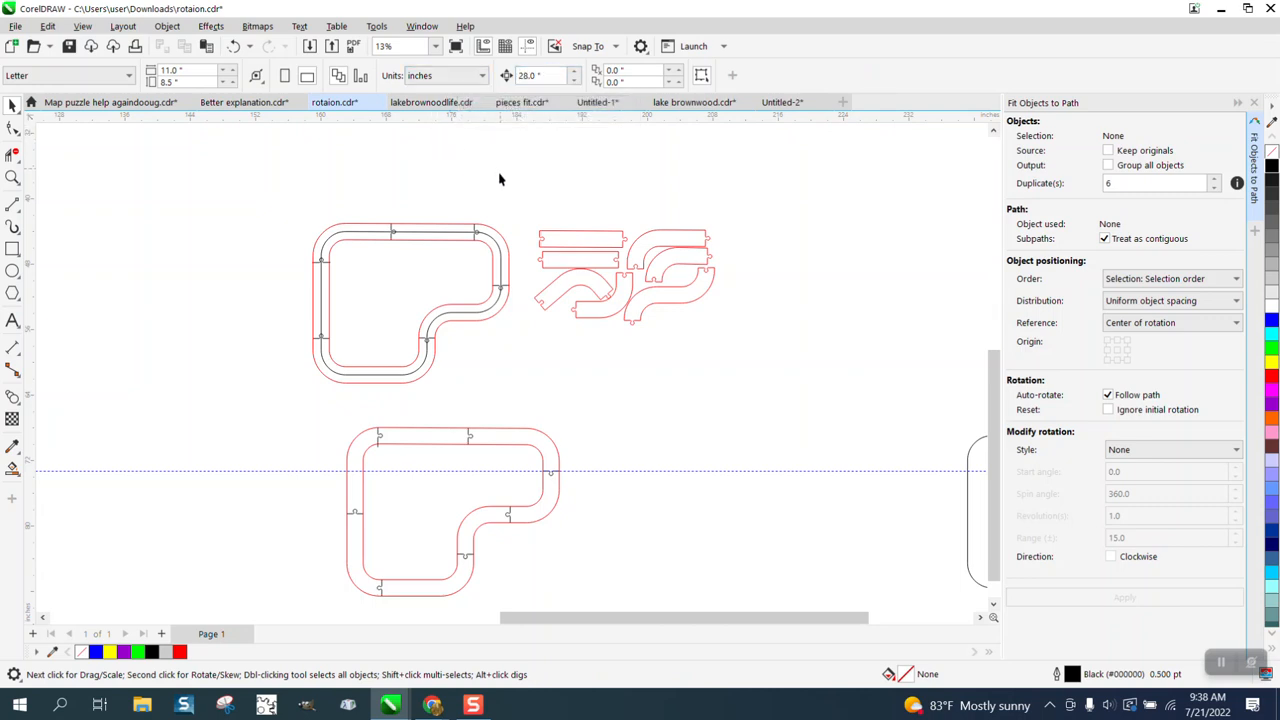
- Smart-fill the lower-left, upper-left, top straight, upper-right and right-side lower track segments in blue, shifting each 28 inches right
left_click(12, 468)
left_click(358, 545)
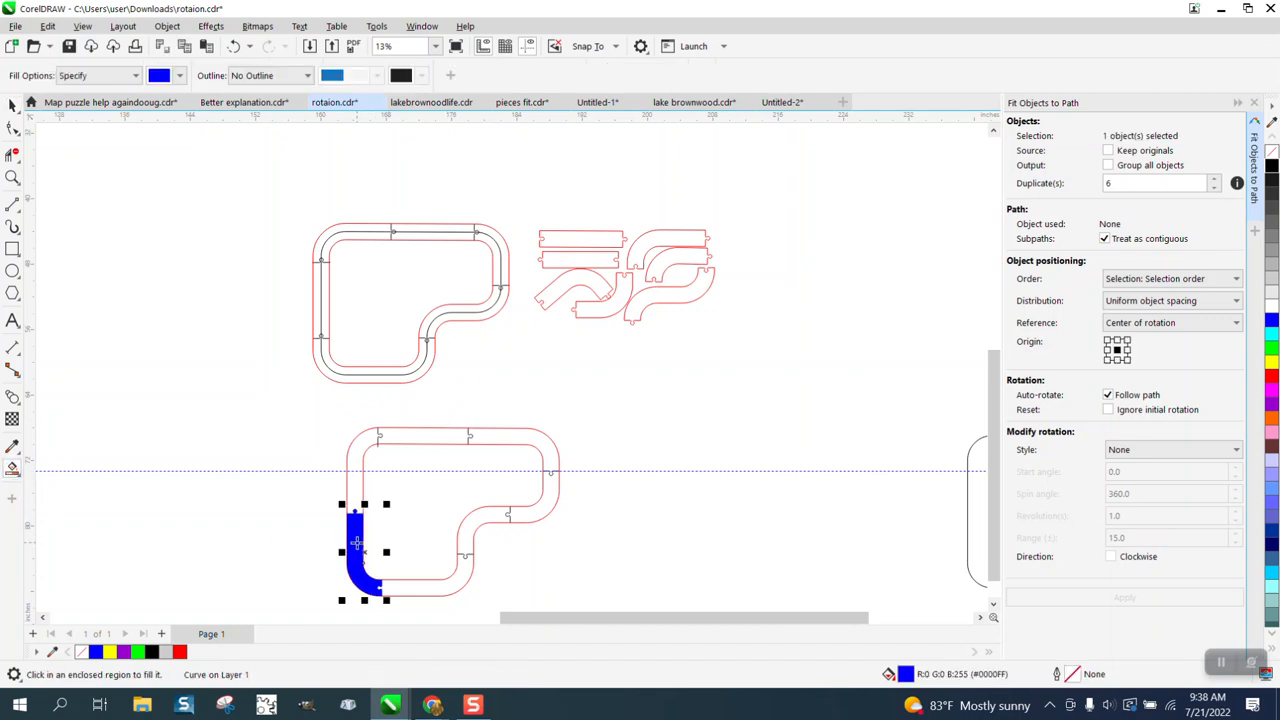
key("Right")
left_click(354, 483)
key("Right")
left_click(415, 437)
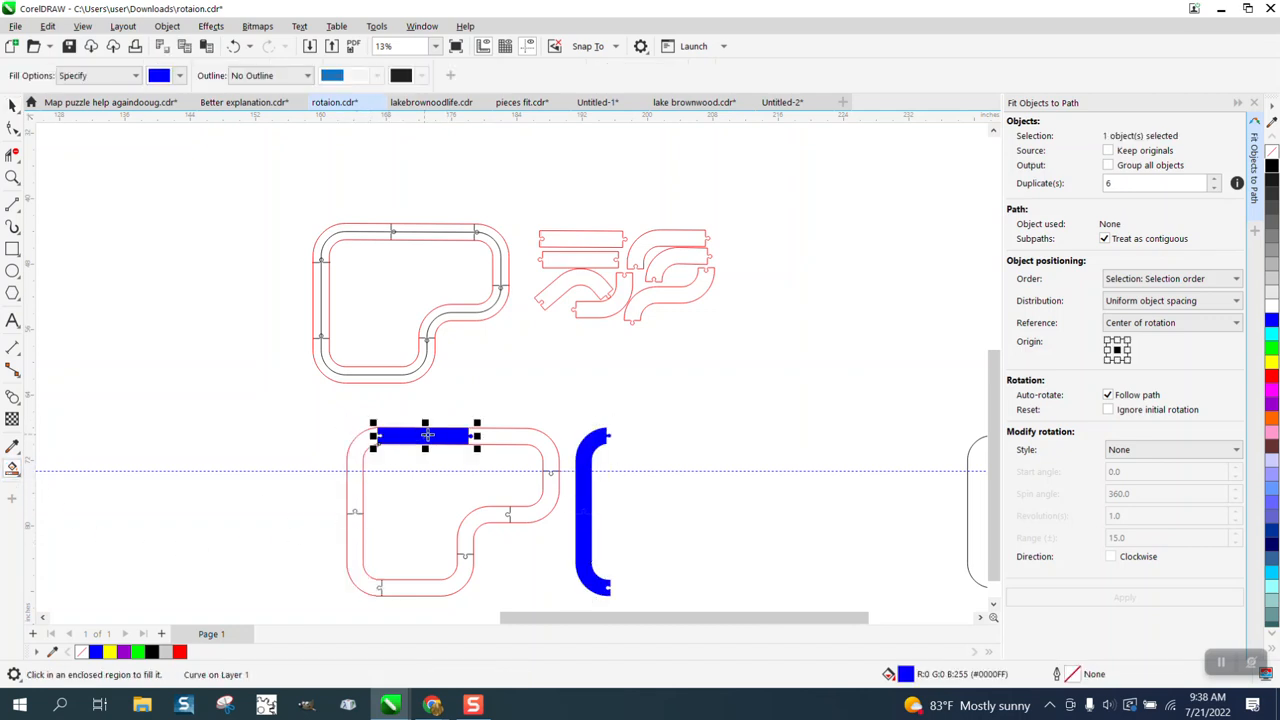
key("Right")
left_click(523, 455)
key("Right")
left_click(546, 492)
key("Right")
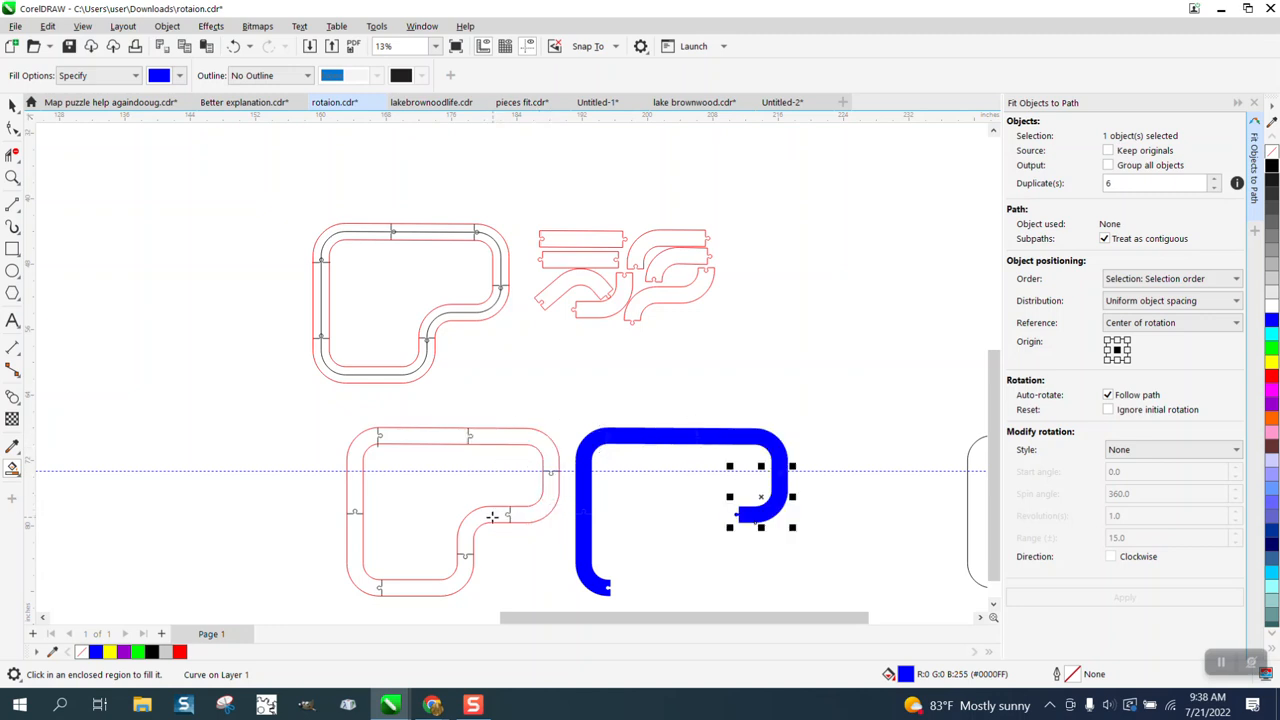
- Try extracting the track segment beside the lowest inner-bend connector with Smart Fill, and delete the shifted piece
left_click(470, 550)
key("Right")
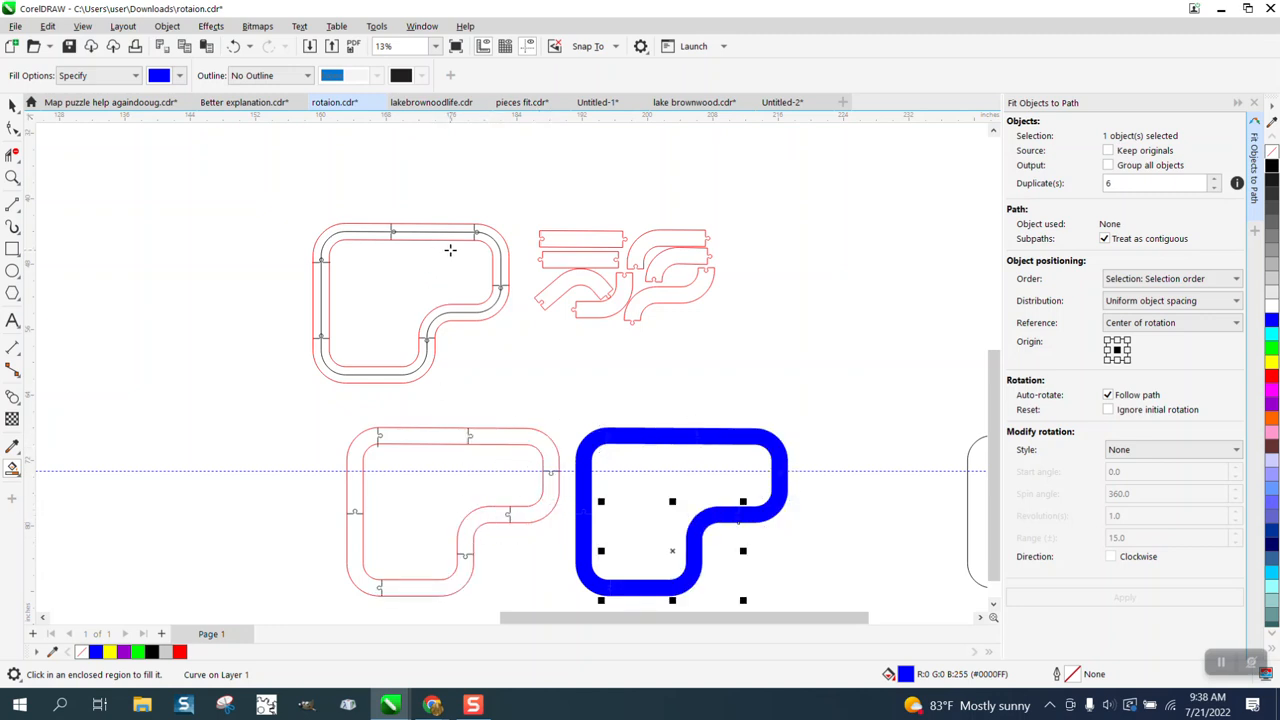
key("Delete")
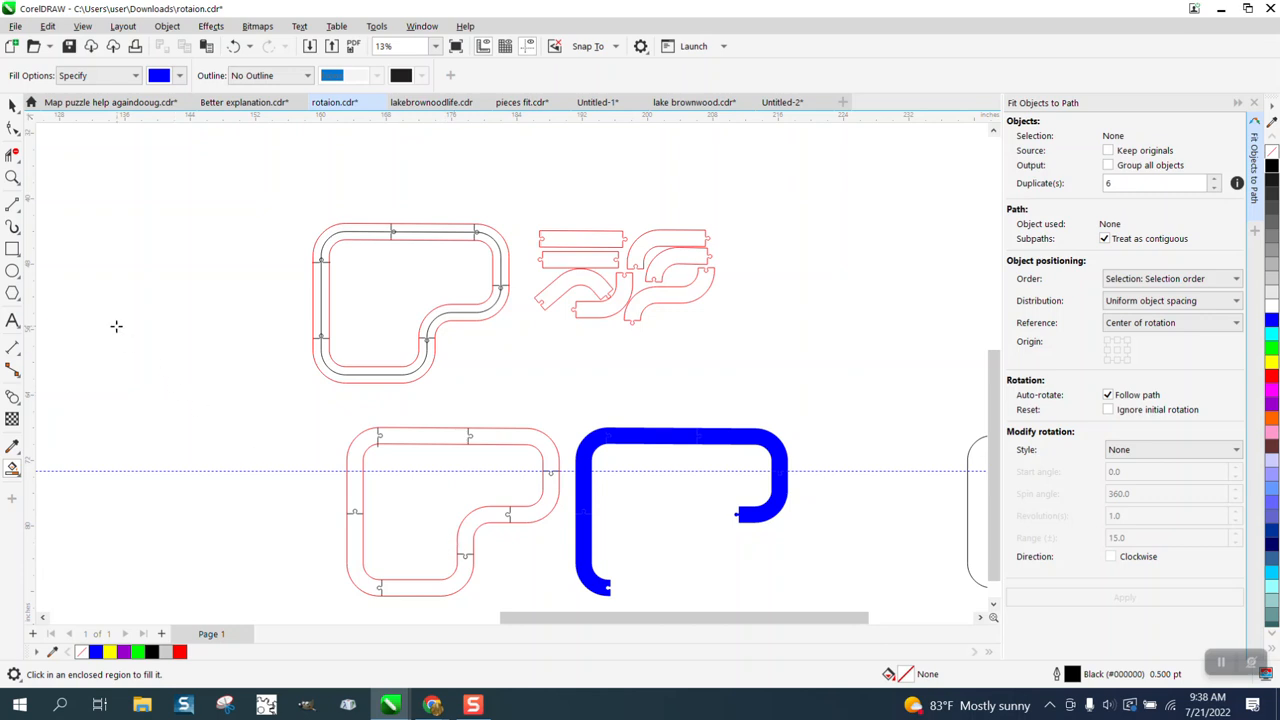
- Extend both end nodes of the connector on the short vertical section below the inner bend slightly past the red outlines
left_click(12, 177)
left_click_drag(449, 537, 527, 575)
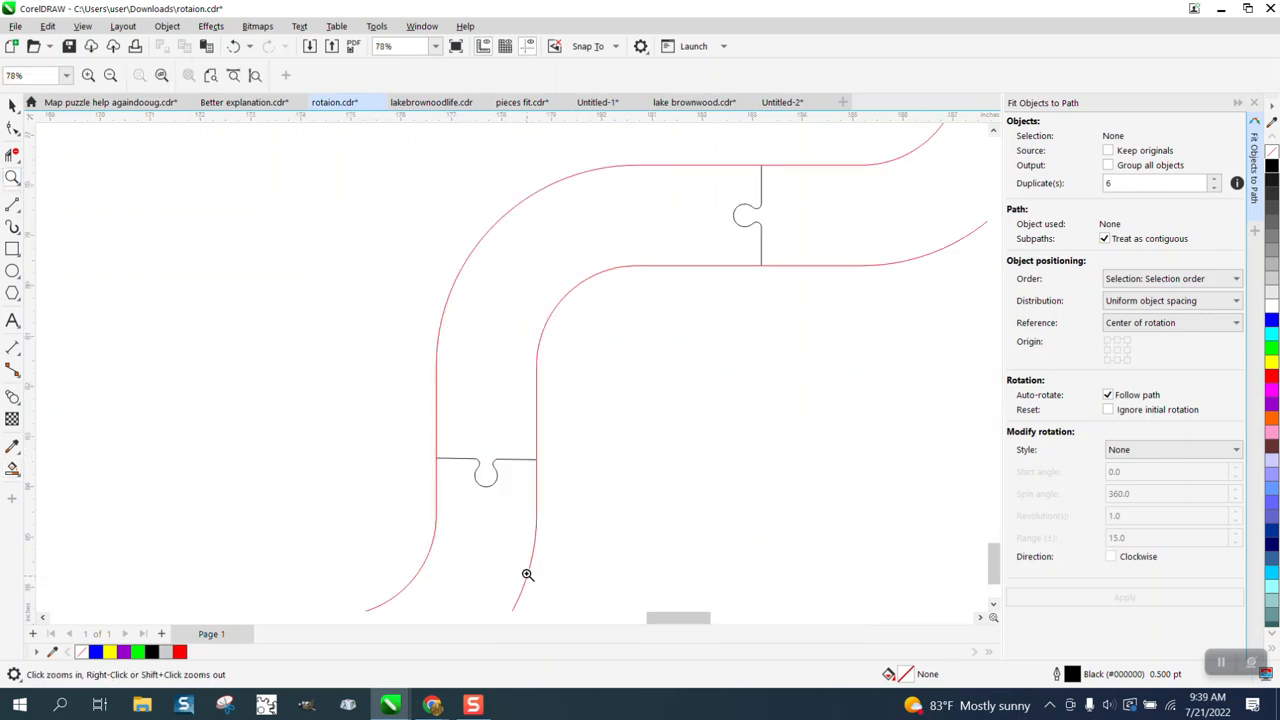
left_click_drag(401, 428, 601, 515)
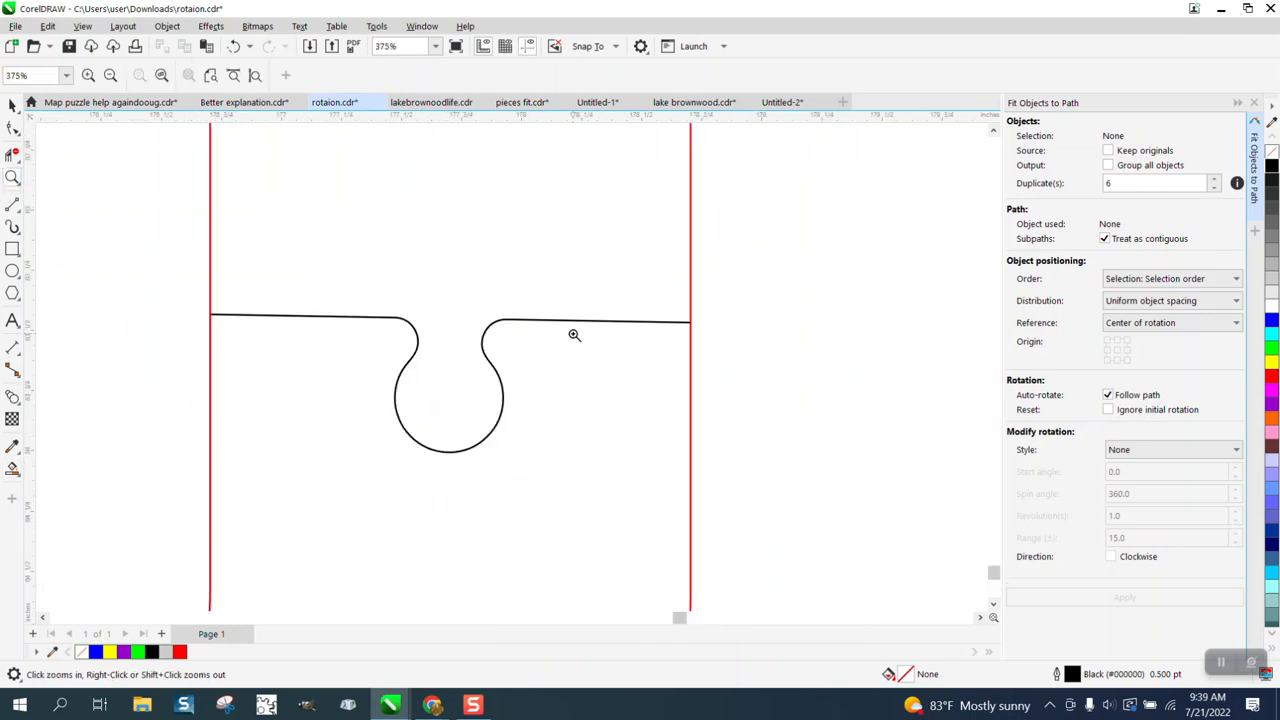
left_click(12, 128)
left_click(213, 316)
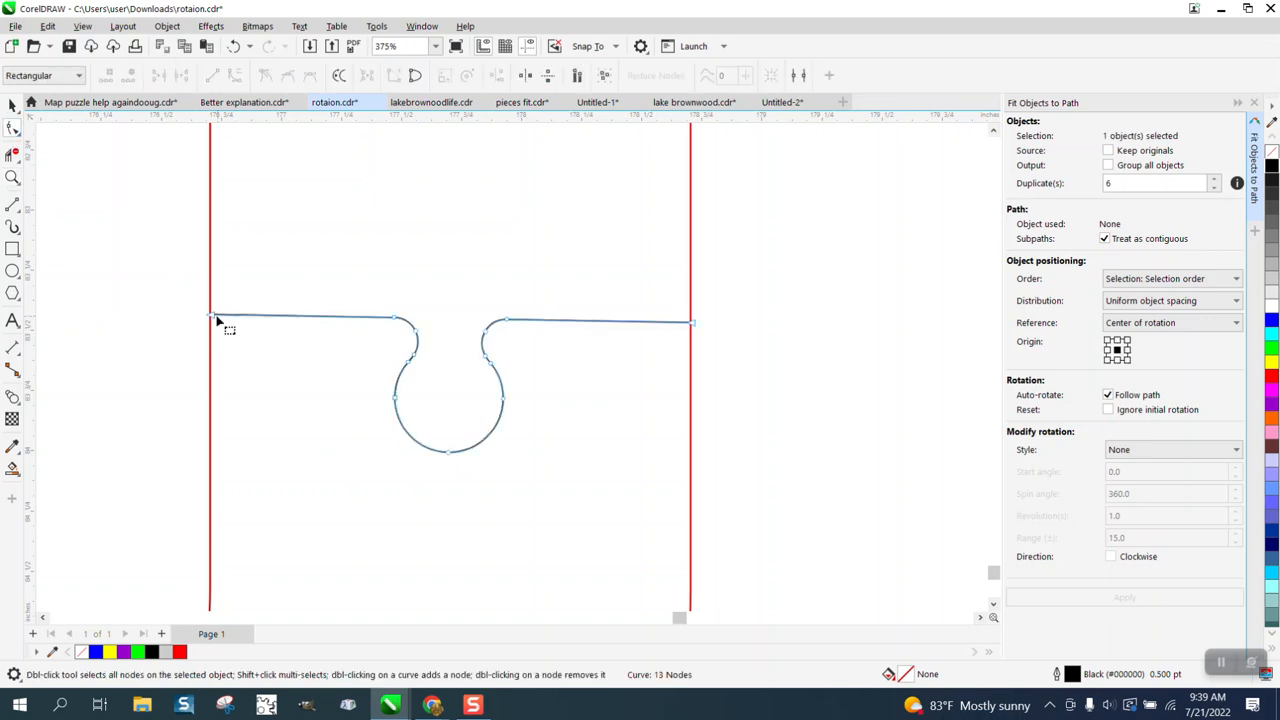
left_click_drag(213, 318, 186, 314)
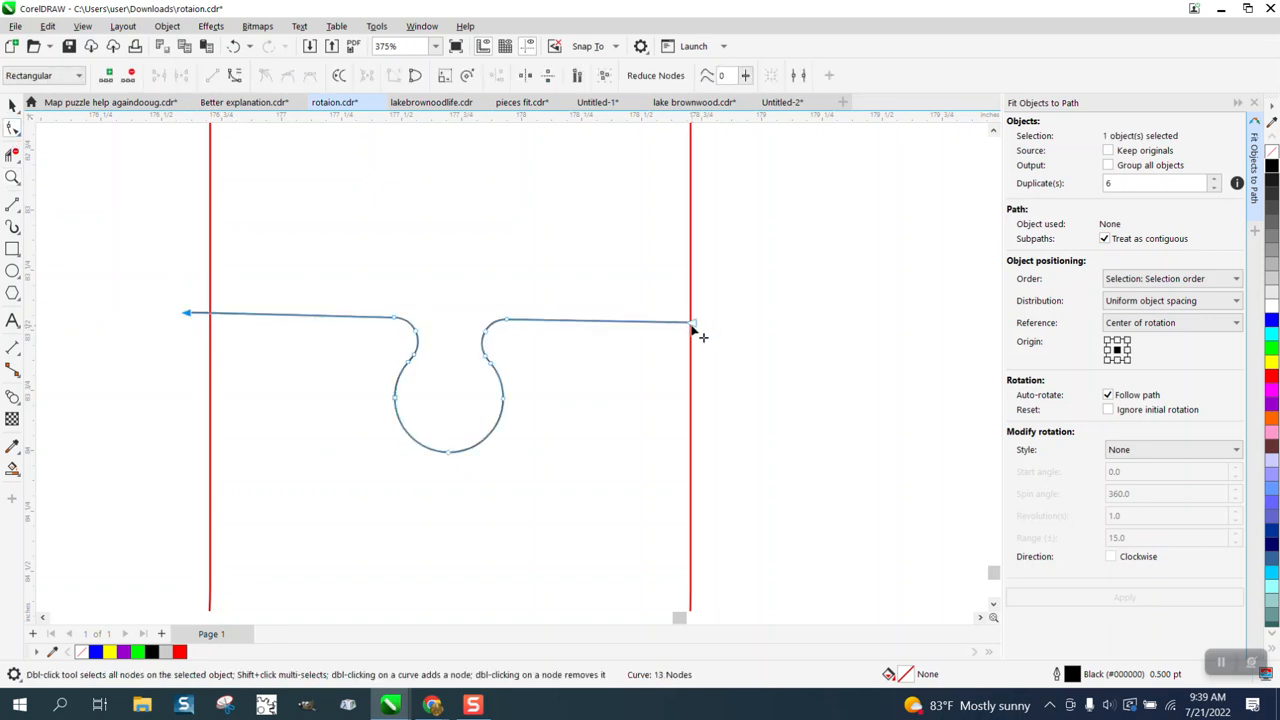
left_click_drag(691, 323, 706, 325)
- Smart-fill the bottom segment and the inner-bend segment in blue, shifting each 28 inches right to complete the extracted track
scroll(403, 317, "down", 8)
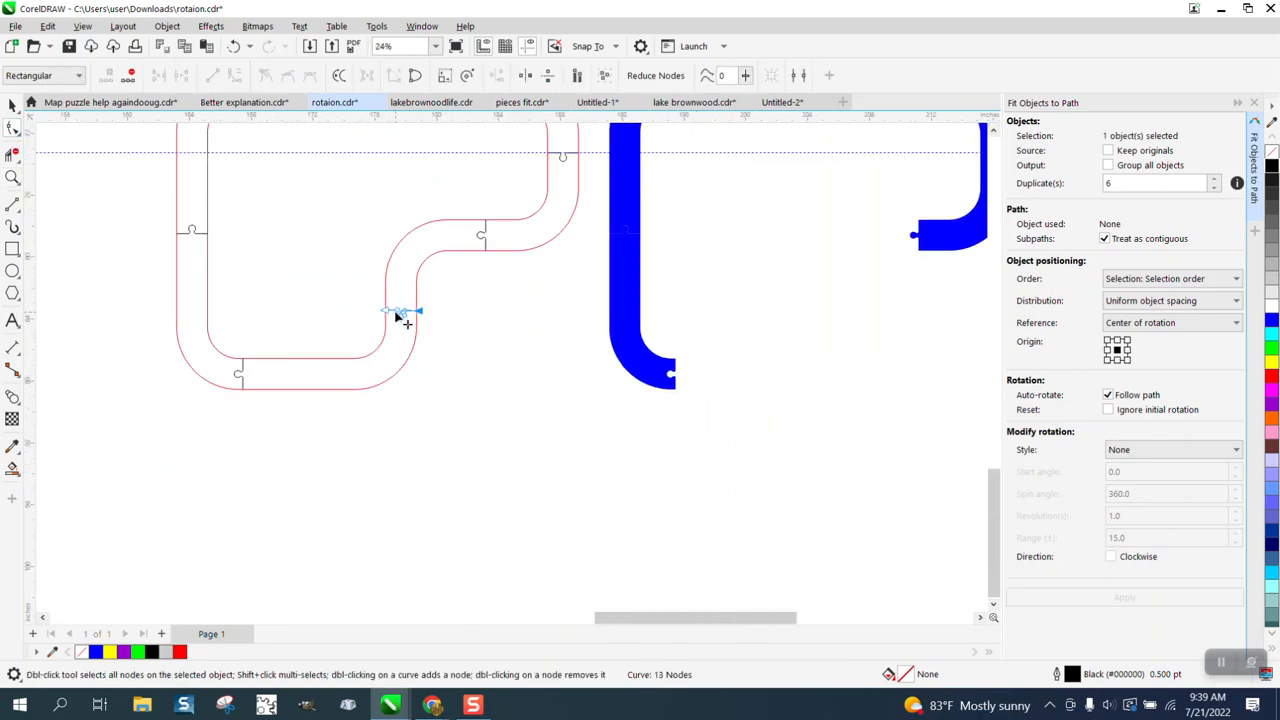
left_click(14, 469)
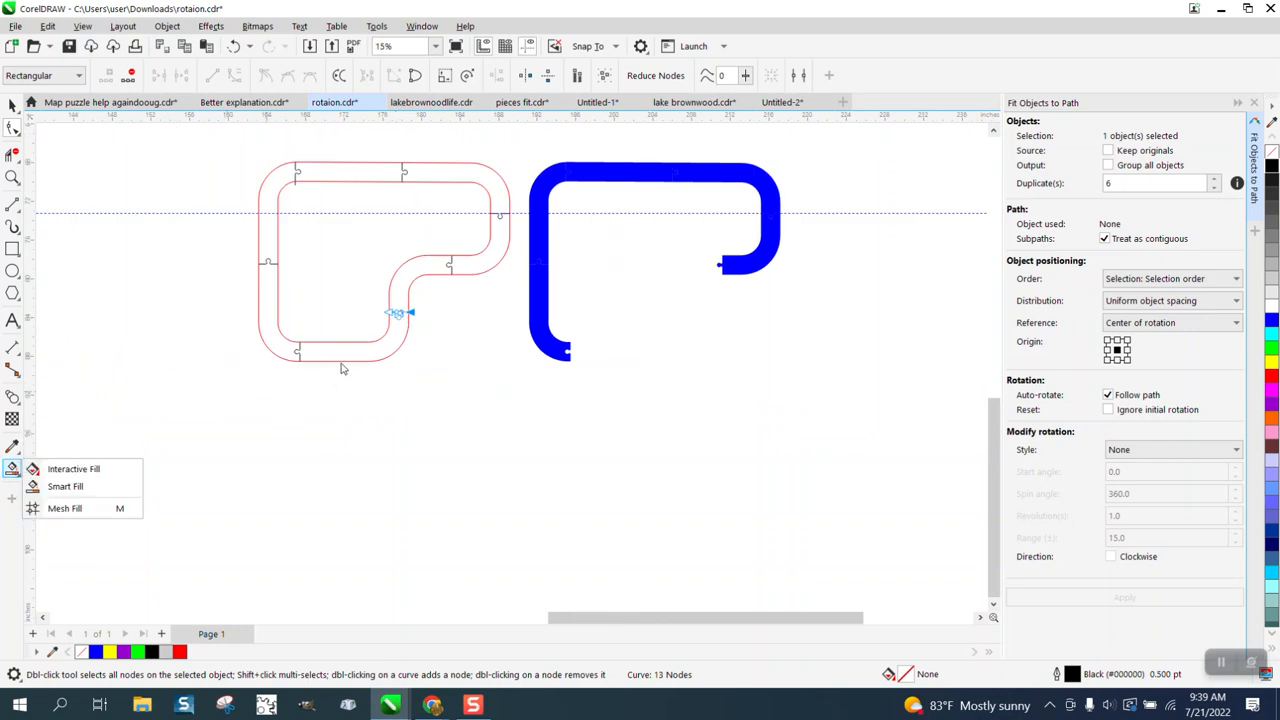
left_click(68, 486)
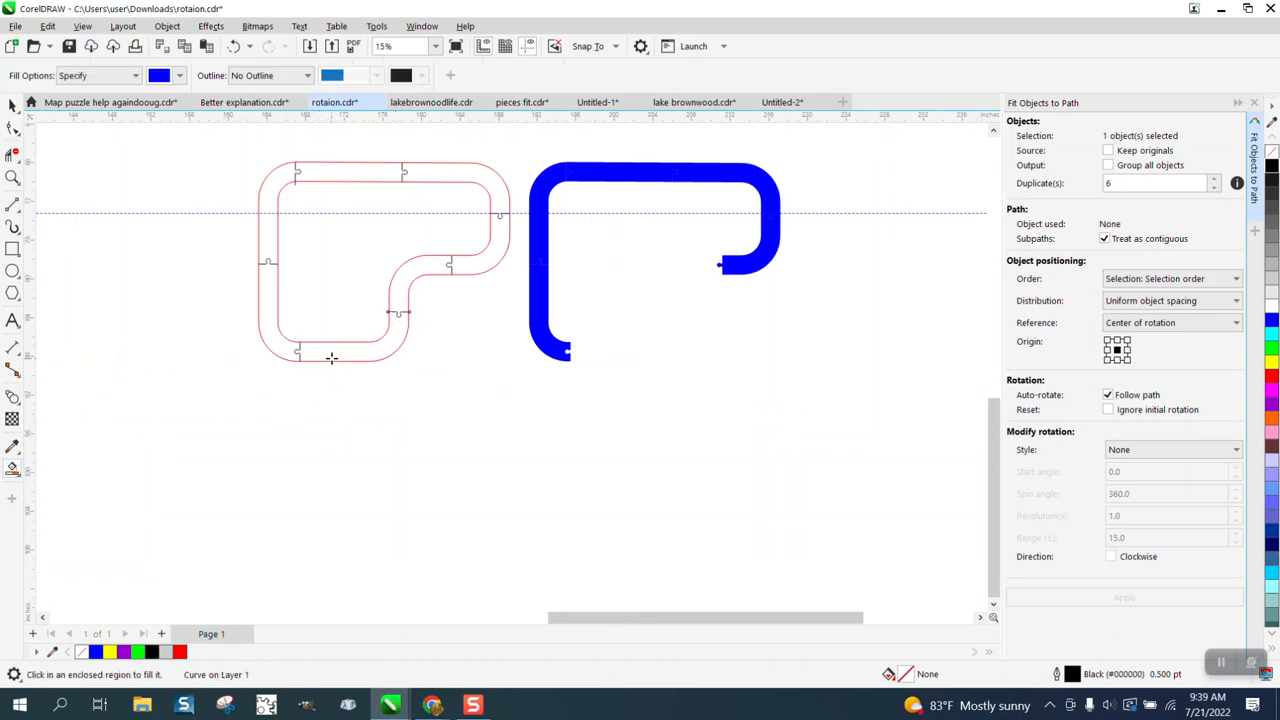
left_click(342, 350)
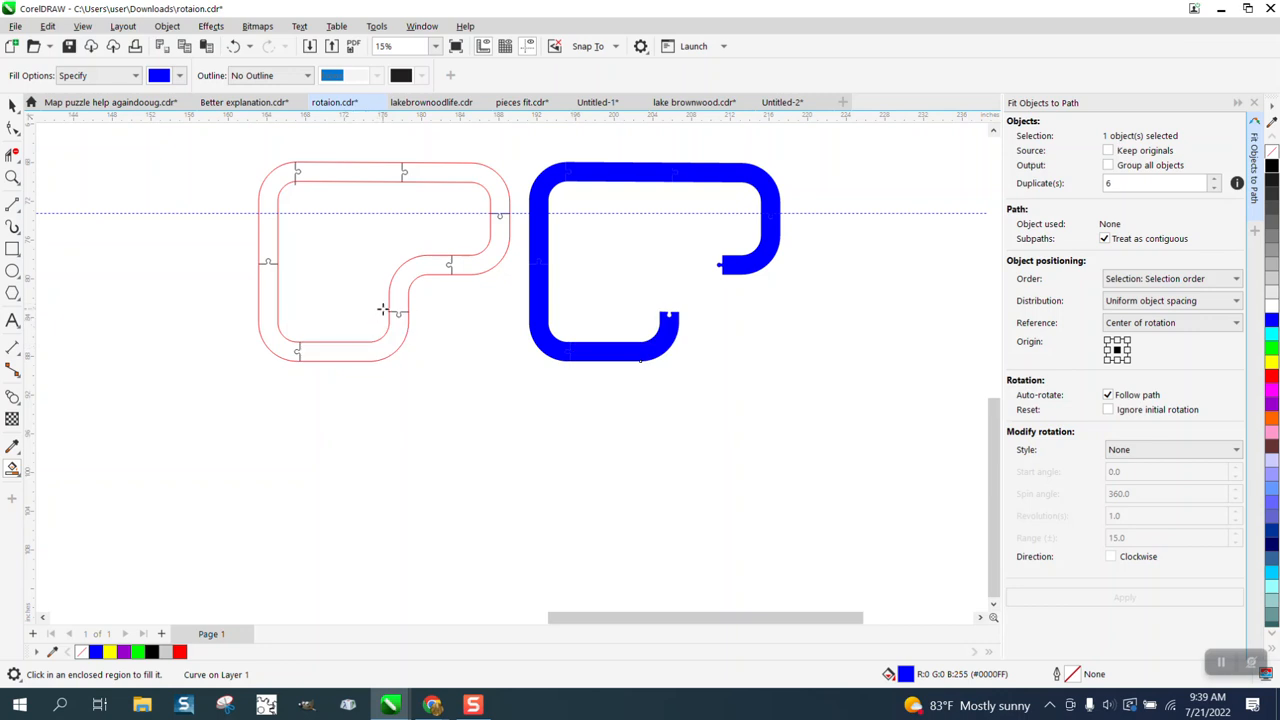
left_click(404, 279)
scroll(491, 303, "down", 1)
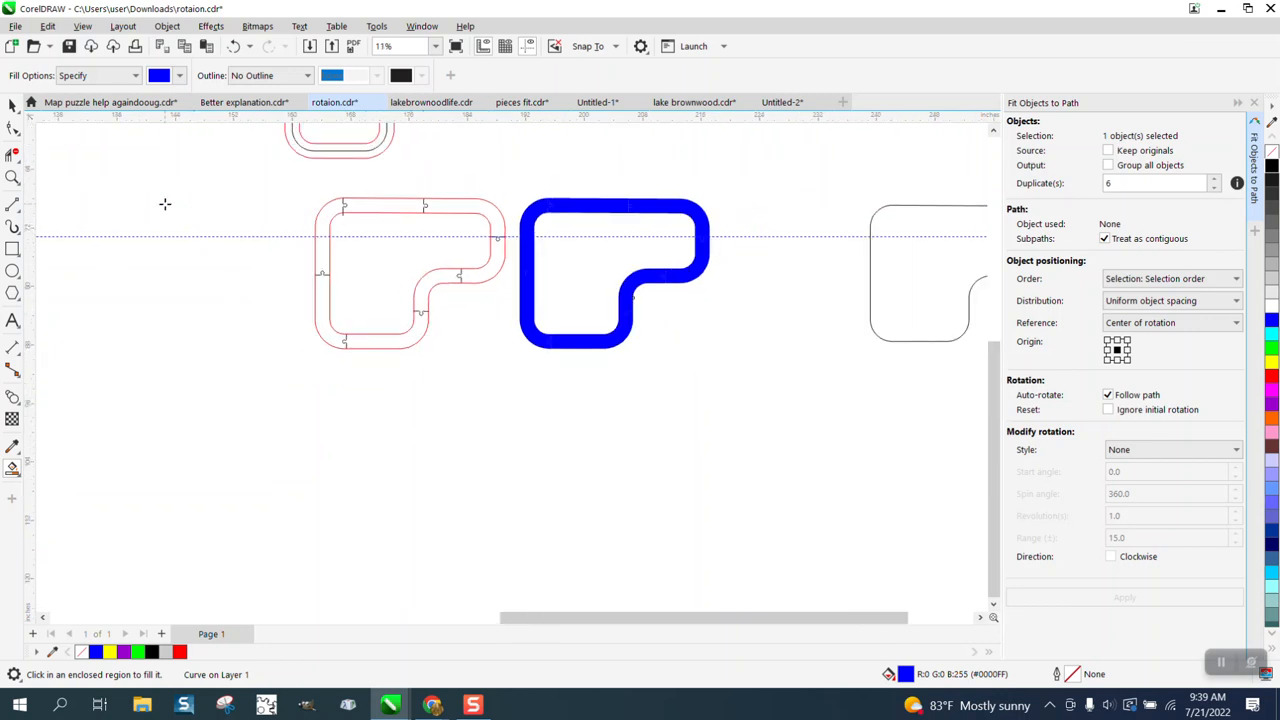
- Move the original red track outline with its connectors 56 inches down
left_click(12, 106)
left_click_drag(299, 184, 381, 291)
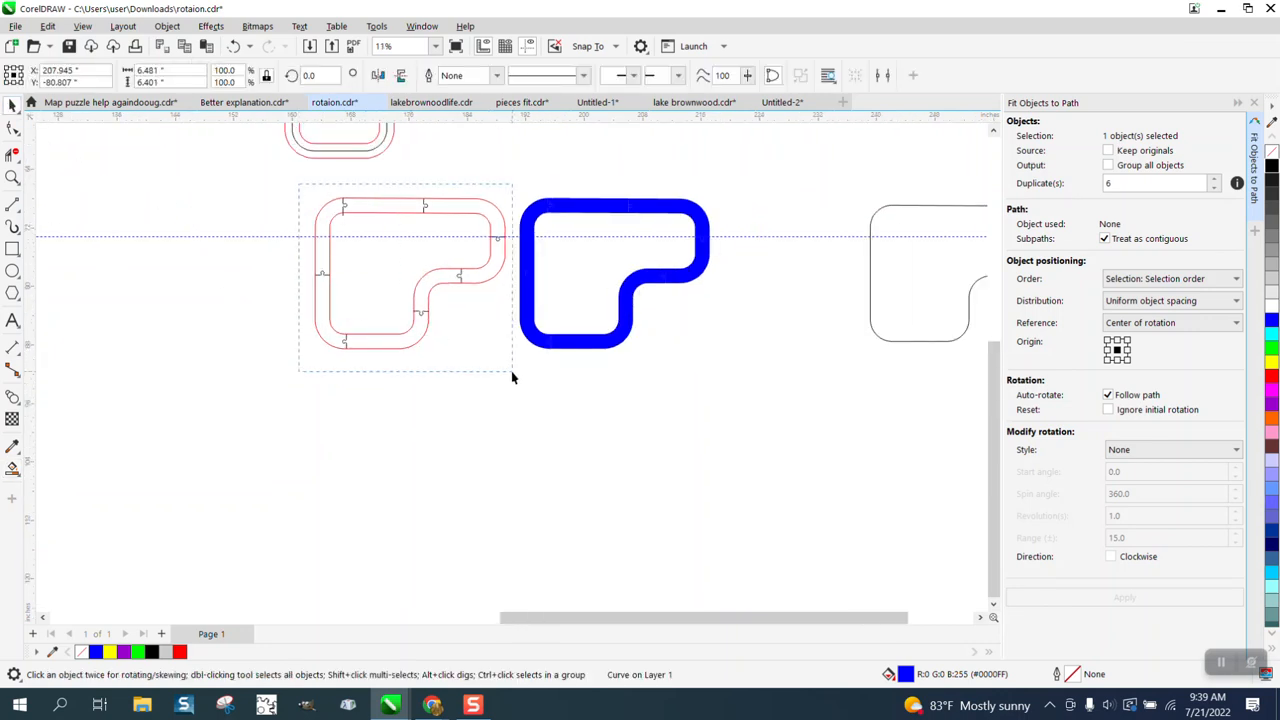
left_click_drag(512, 377, 513, 372)
key("Down")
key("Down")
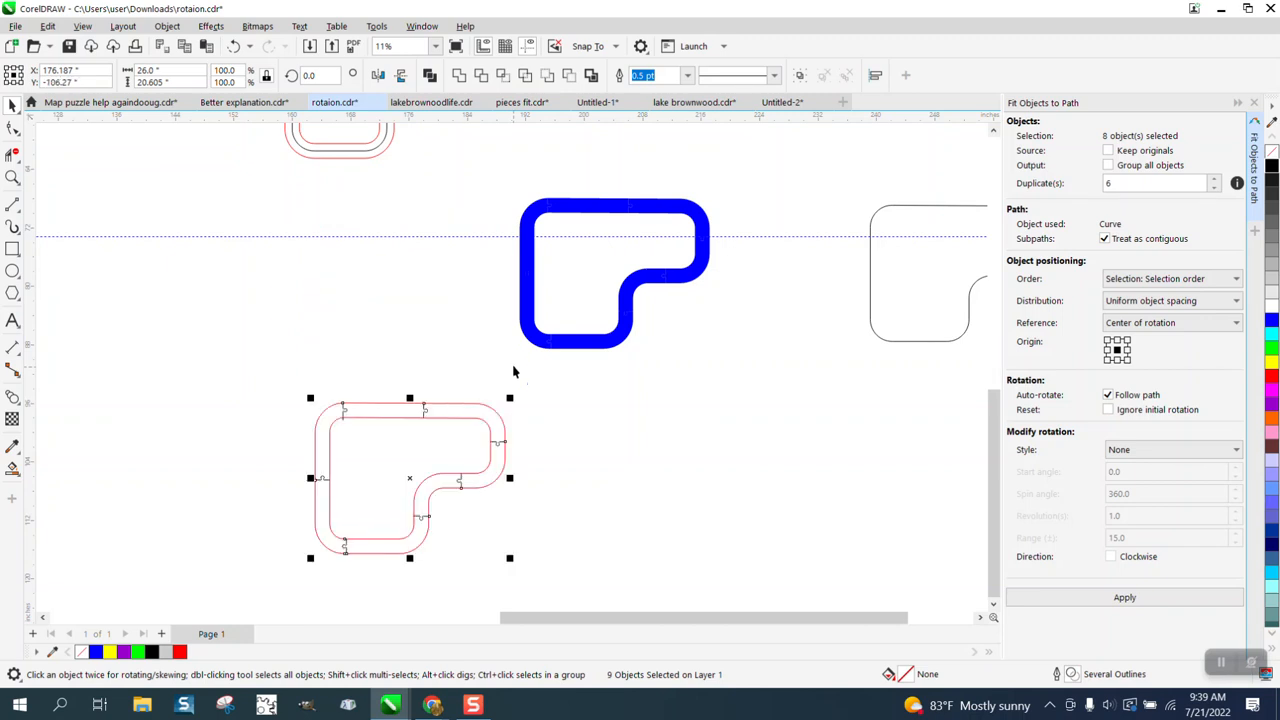
- Remove the fill from the seven blue track pieces and give them a red Hairline outline
left_click_drag(498, 174, 765, 396)
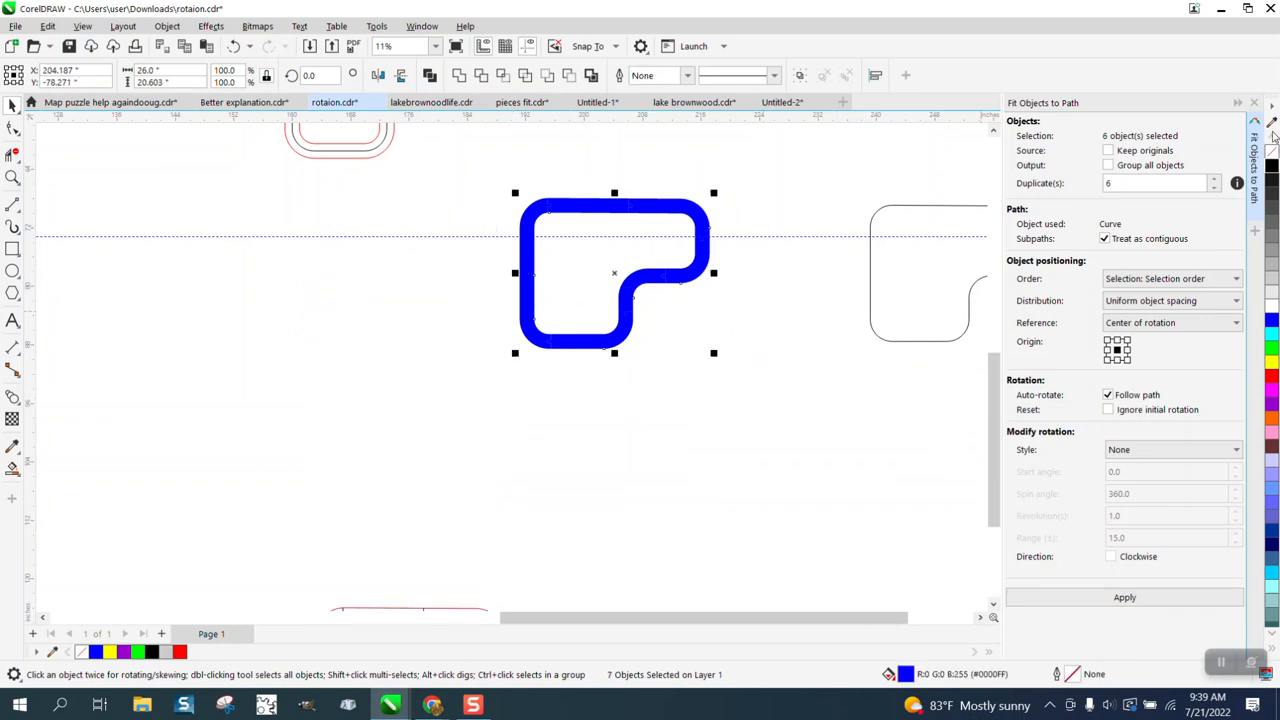
left_click(1254, 103)
left_click(1273, 152)
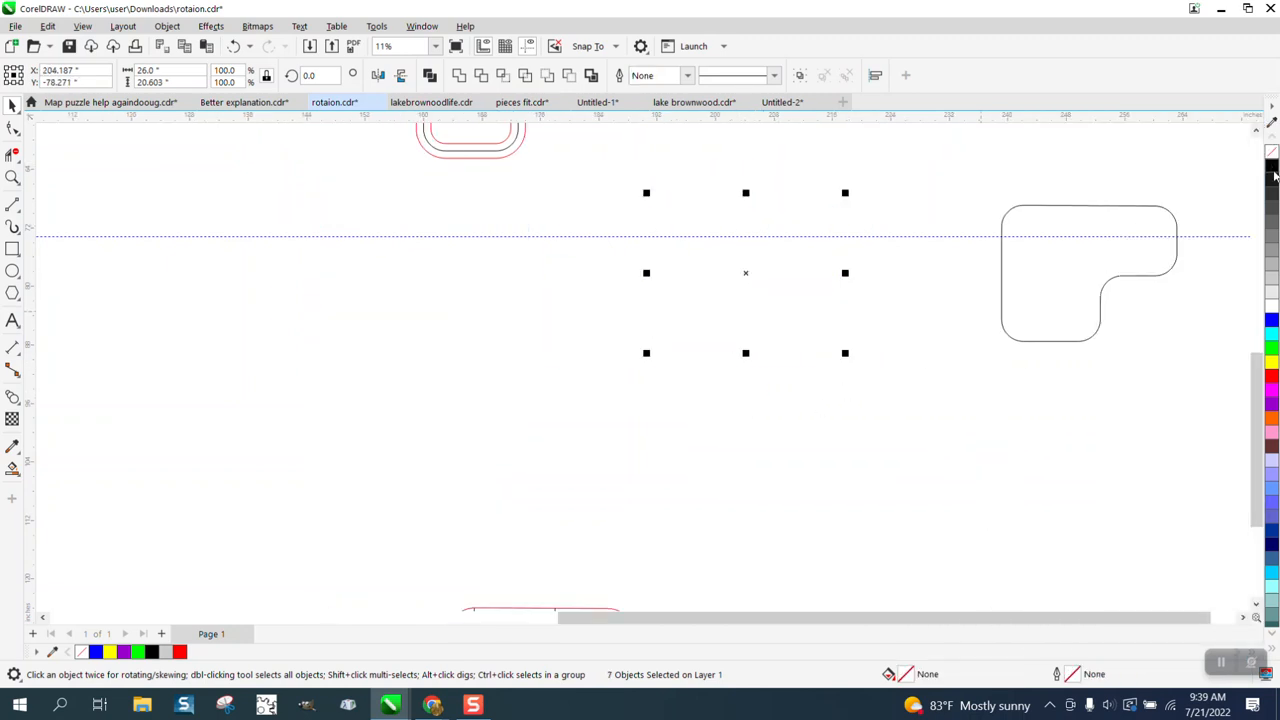
right_click(1273, 381)
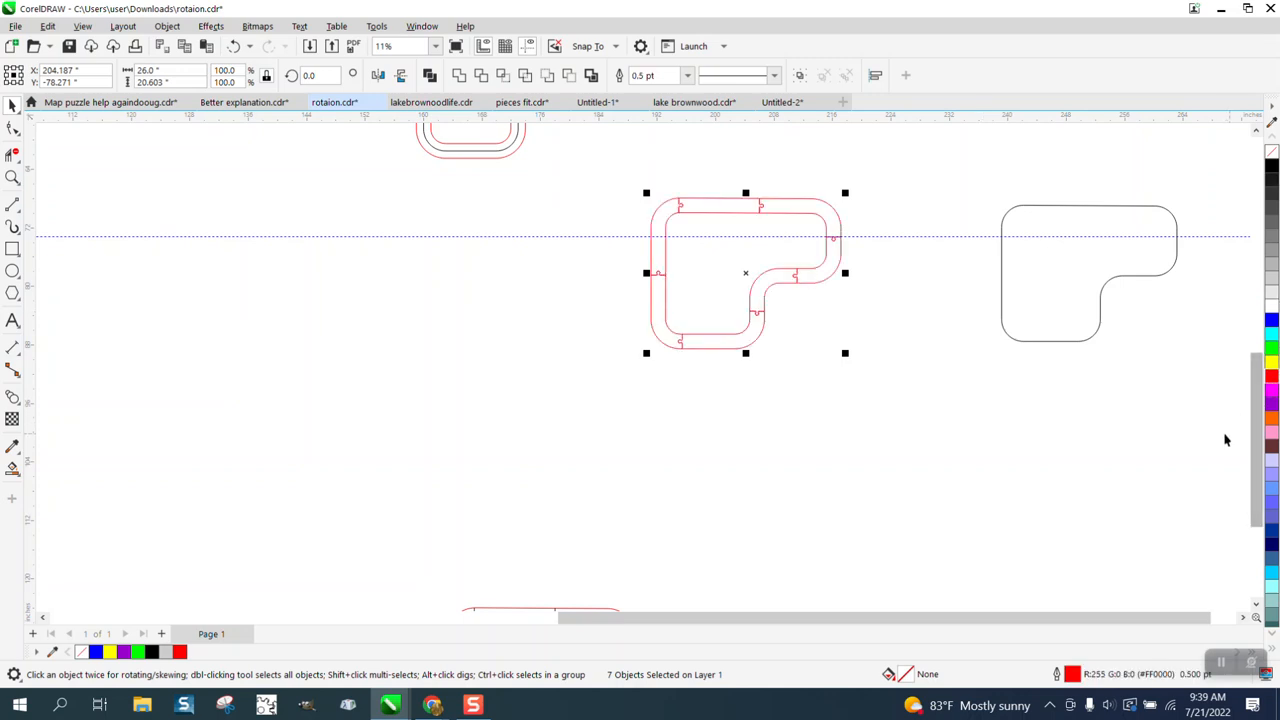
left_click(690, 78)
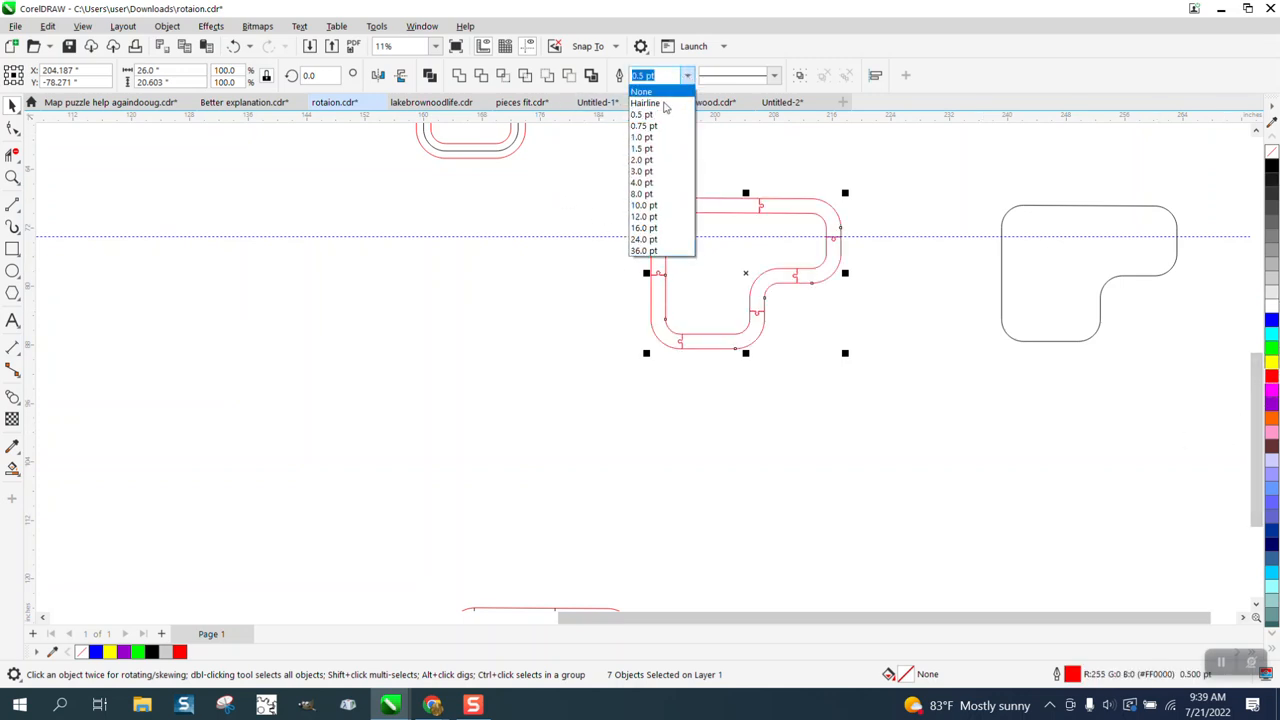
left_click(645, 100)
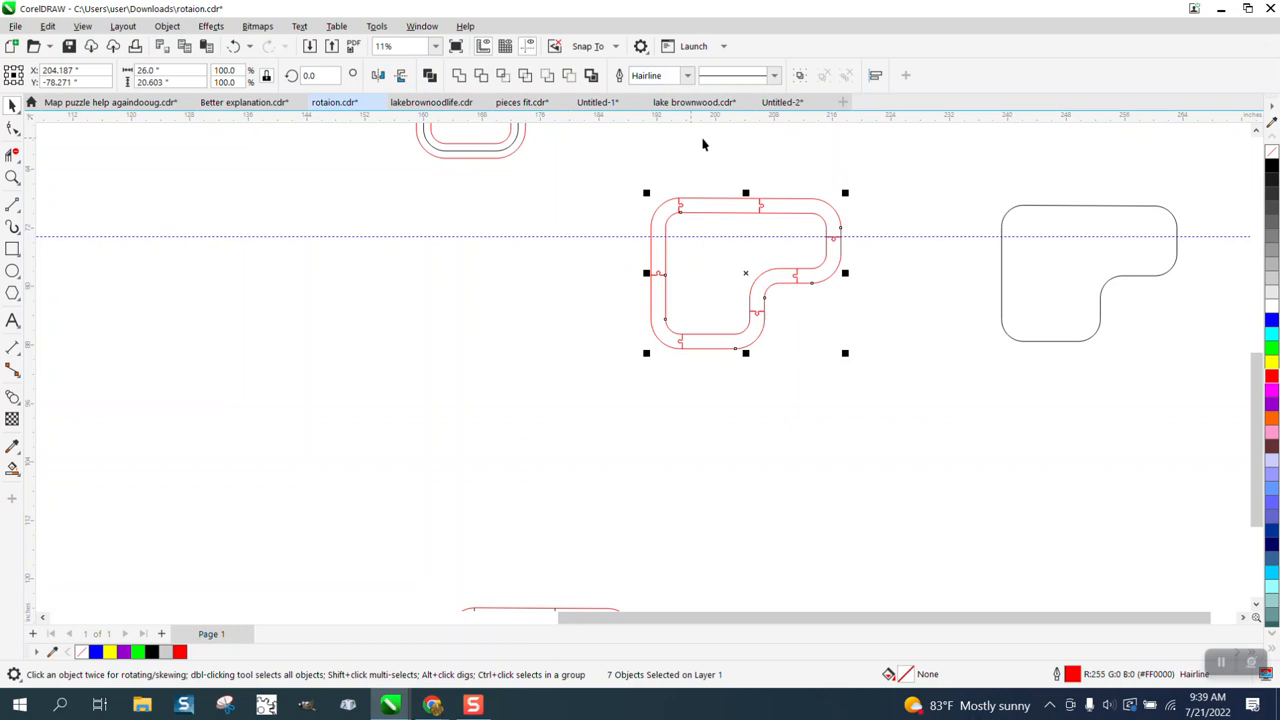
left_click(760, 156)
- Try shifting the black L-shaped center line 56 inches left toward the extracted track, and return it
scroll(905, 218, "down", 1)
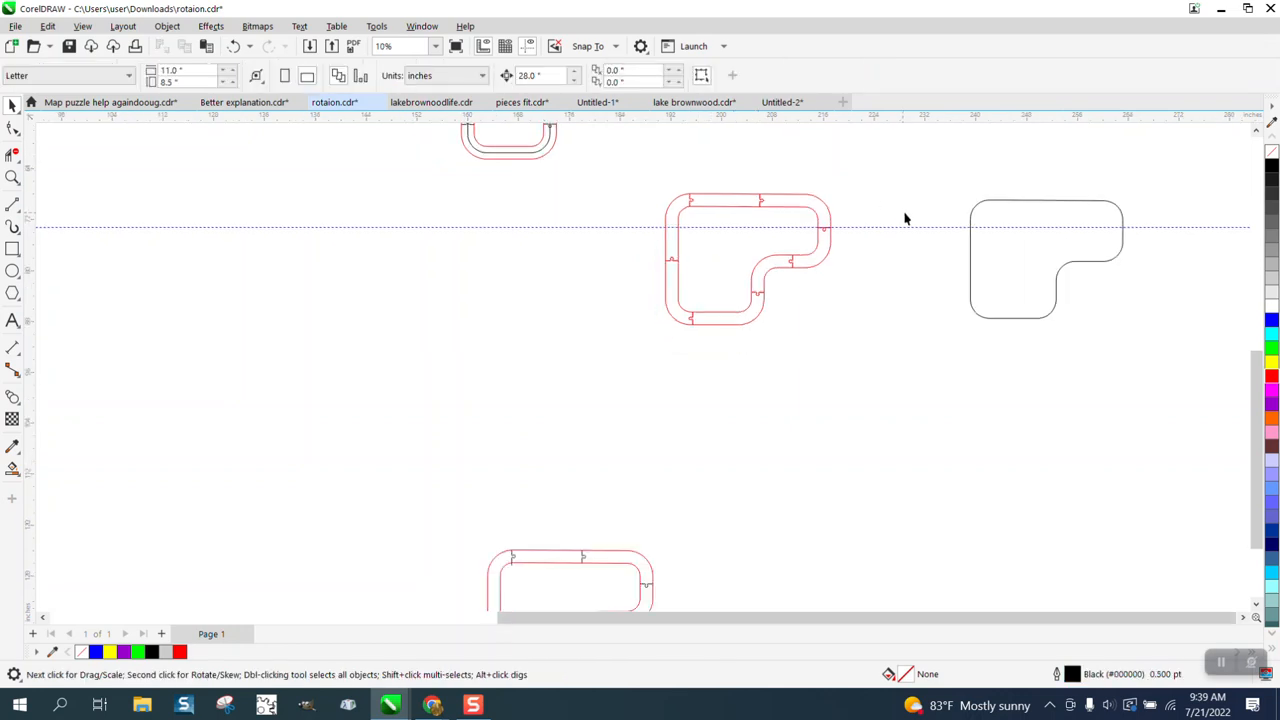
left_click(971, 247)
left_click(972, 248)
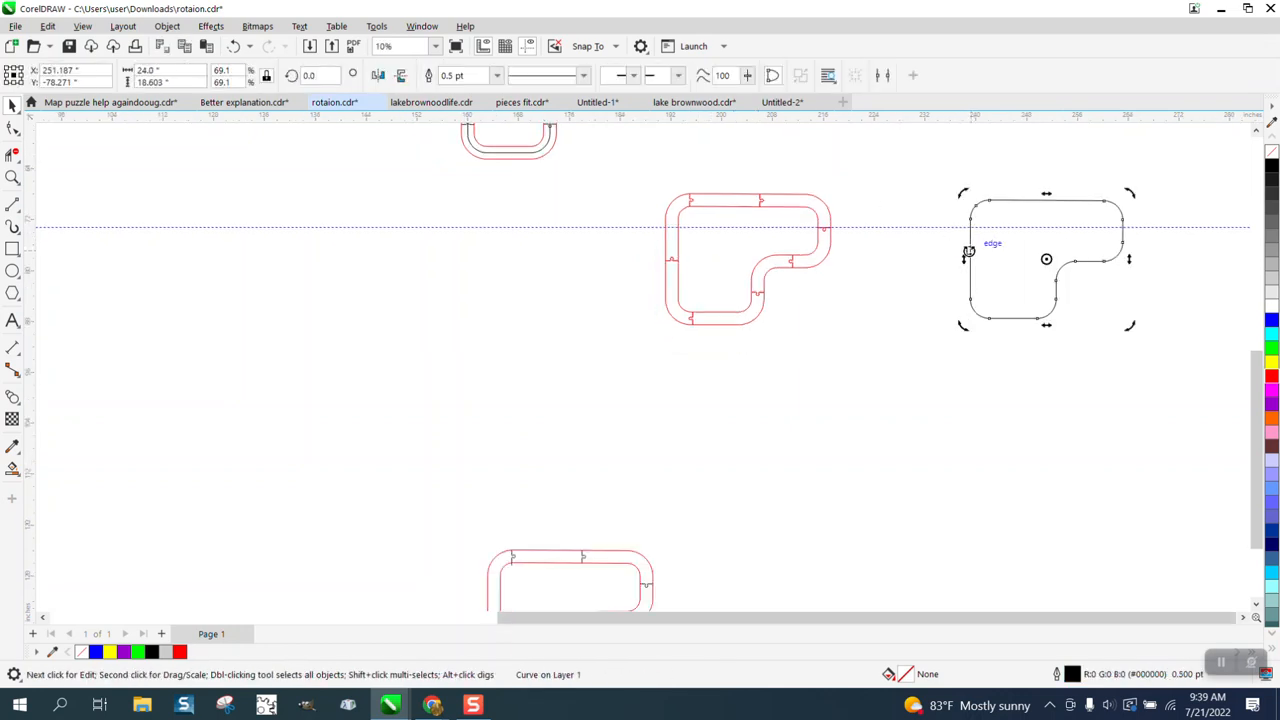
key("Left")
key("Left")
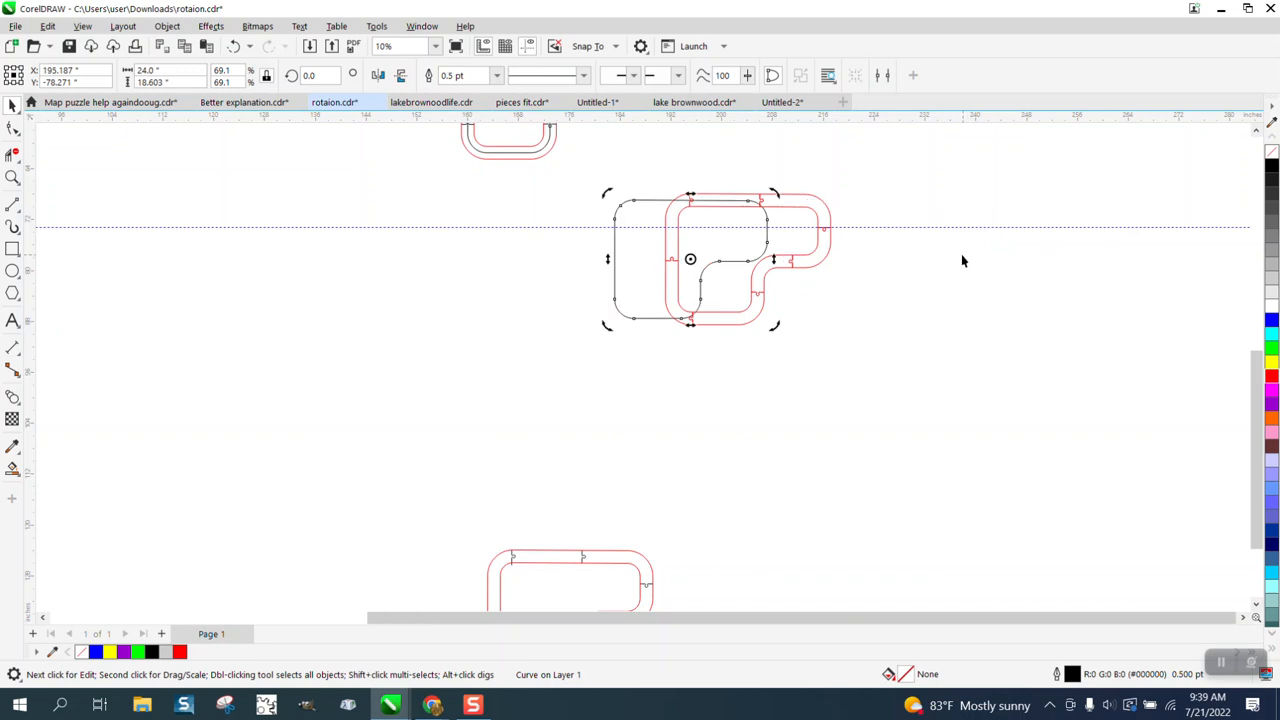
key("Right")
key("Right")
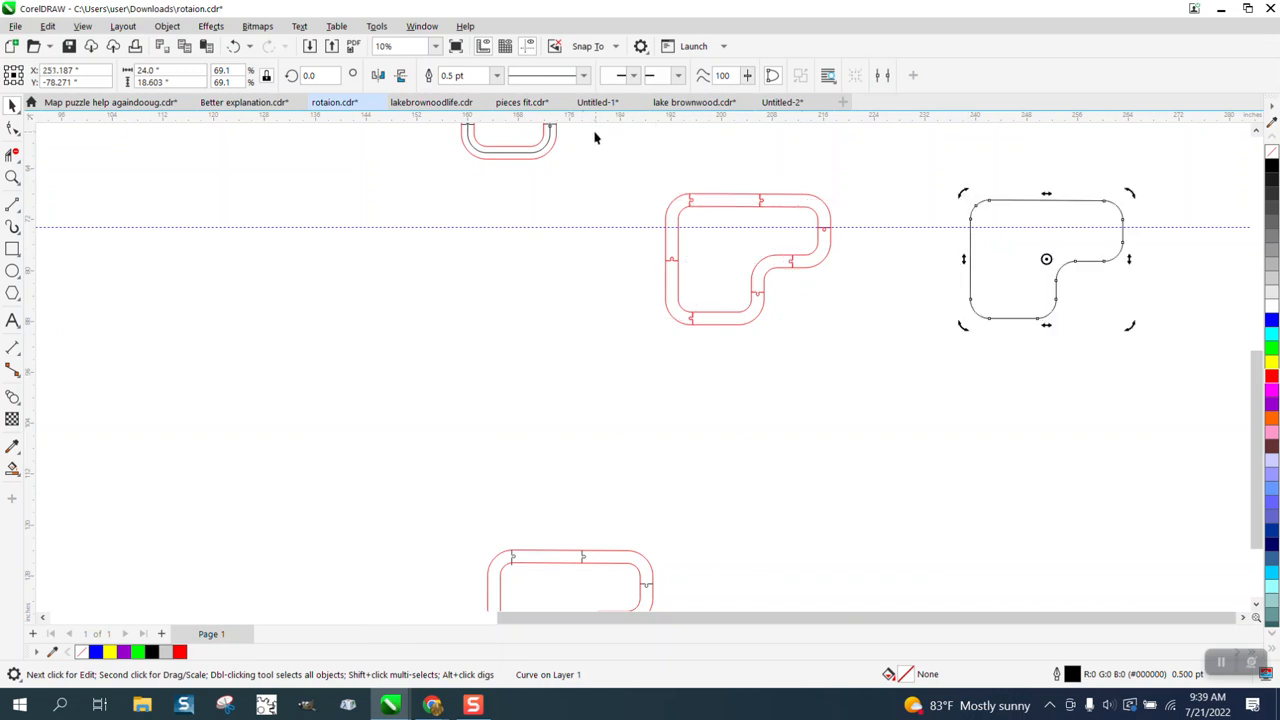
- Set the nudge distance to 25 inches, try the center line 50 inches further left, and place it back beside the extracted track
left_click(614, 151)
double_click(530, 75)
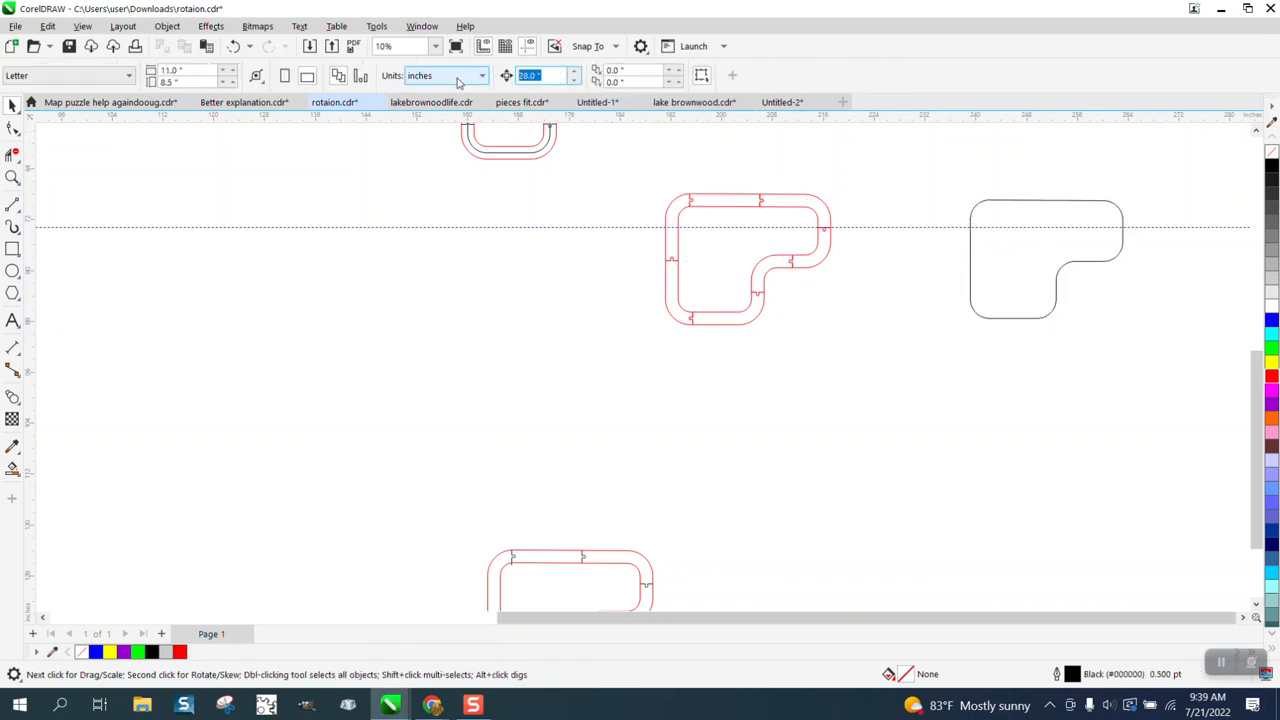
type("25")
left_click(975, 213)
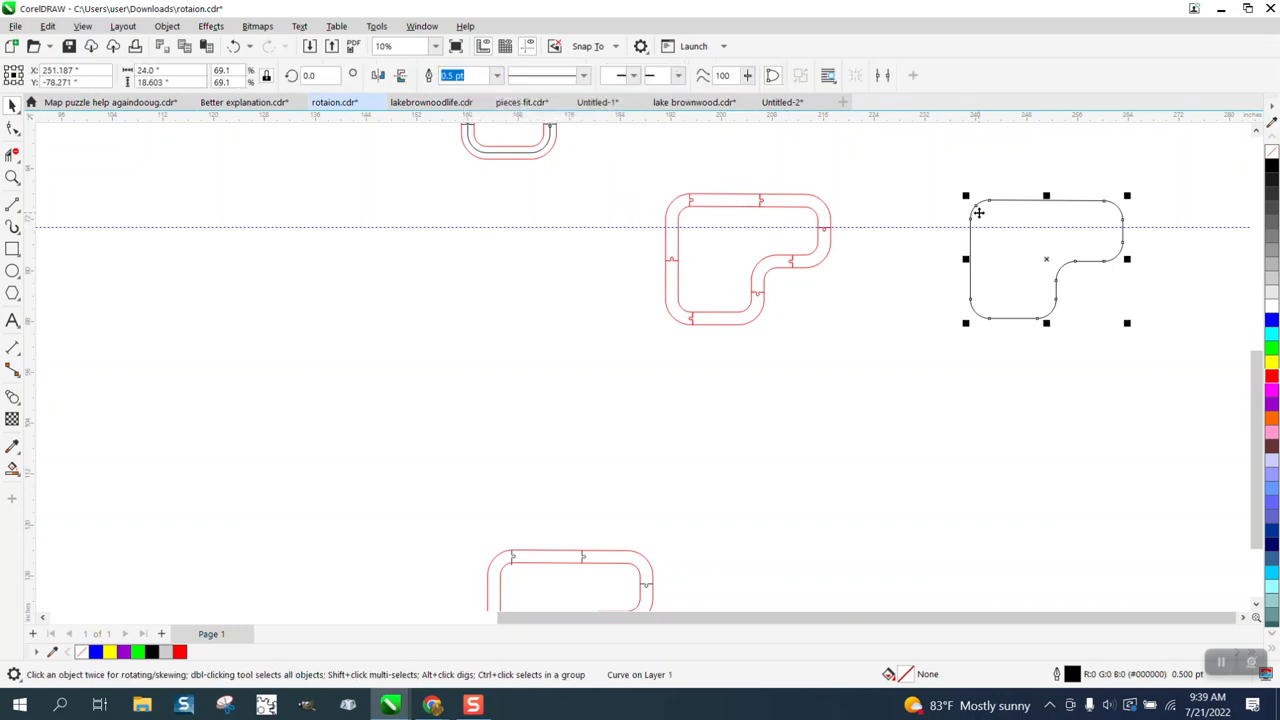
key("Left")
key("Left")
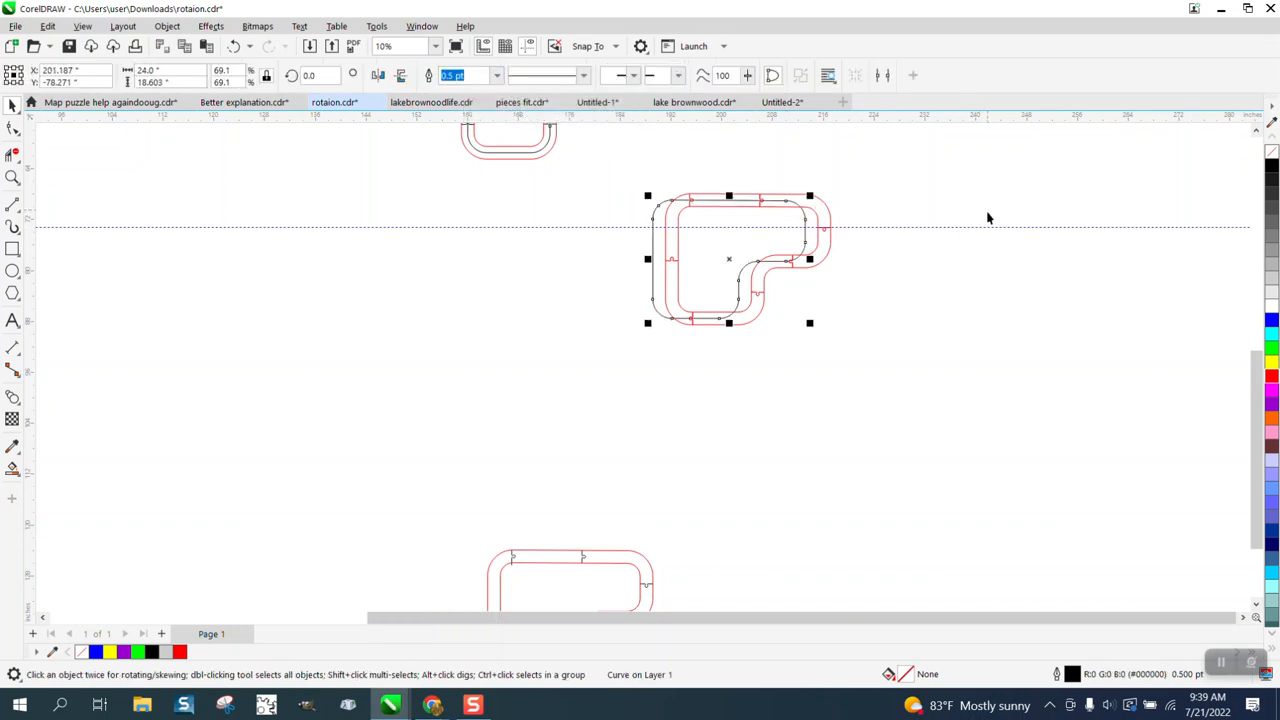
left_click_drag(742, 260, 995, 265)
scroll(893, 265, "down", 1)
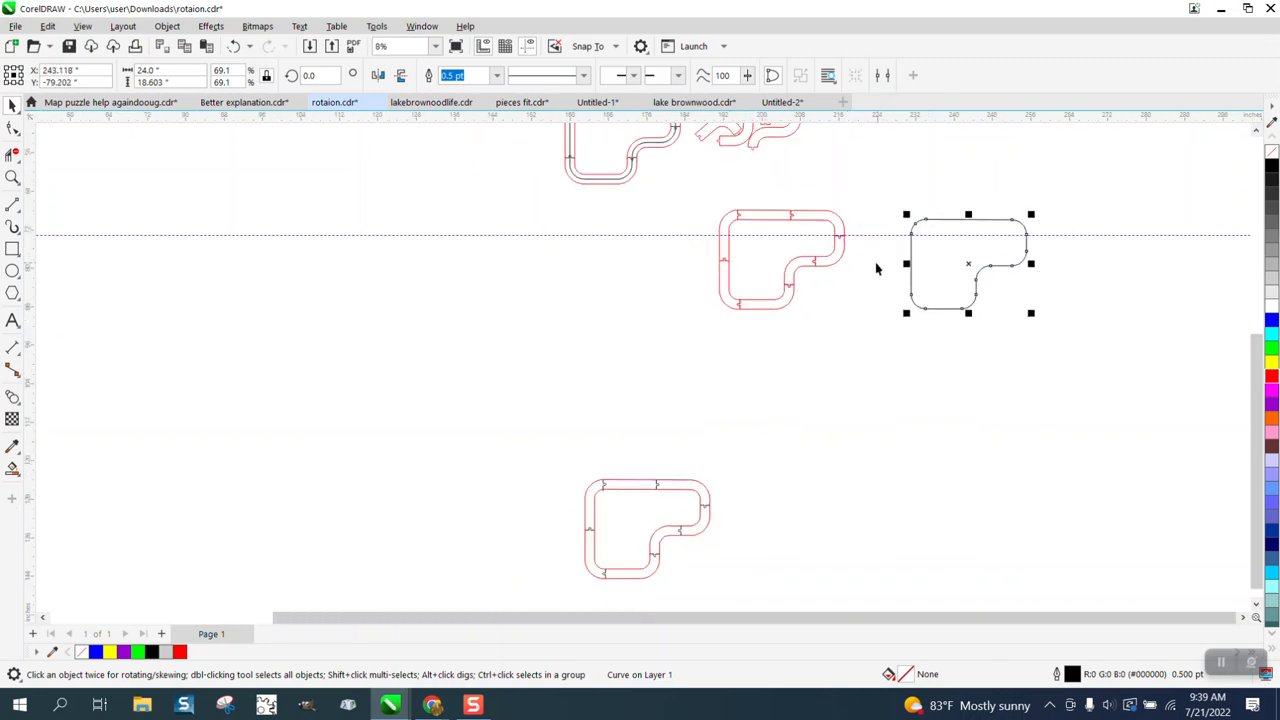
left_click_drag(537, 457, 752, 594)
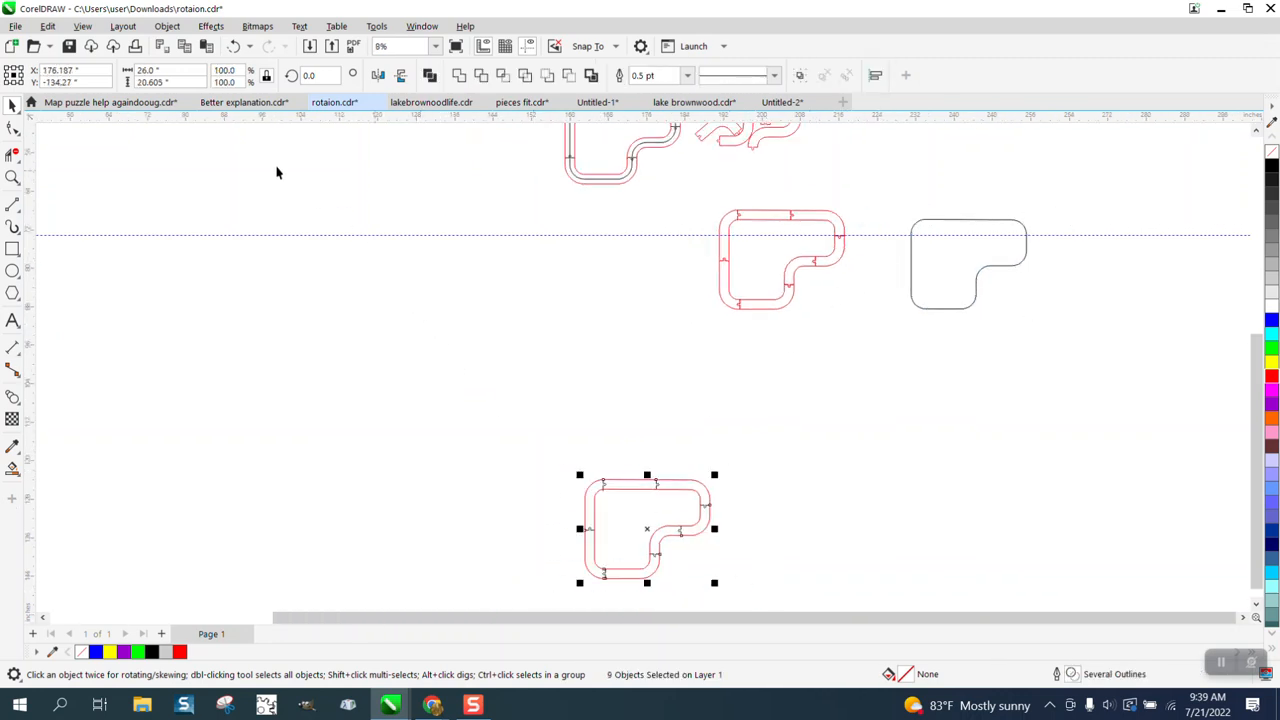
left_click_drag(696, 180, 860, 322)
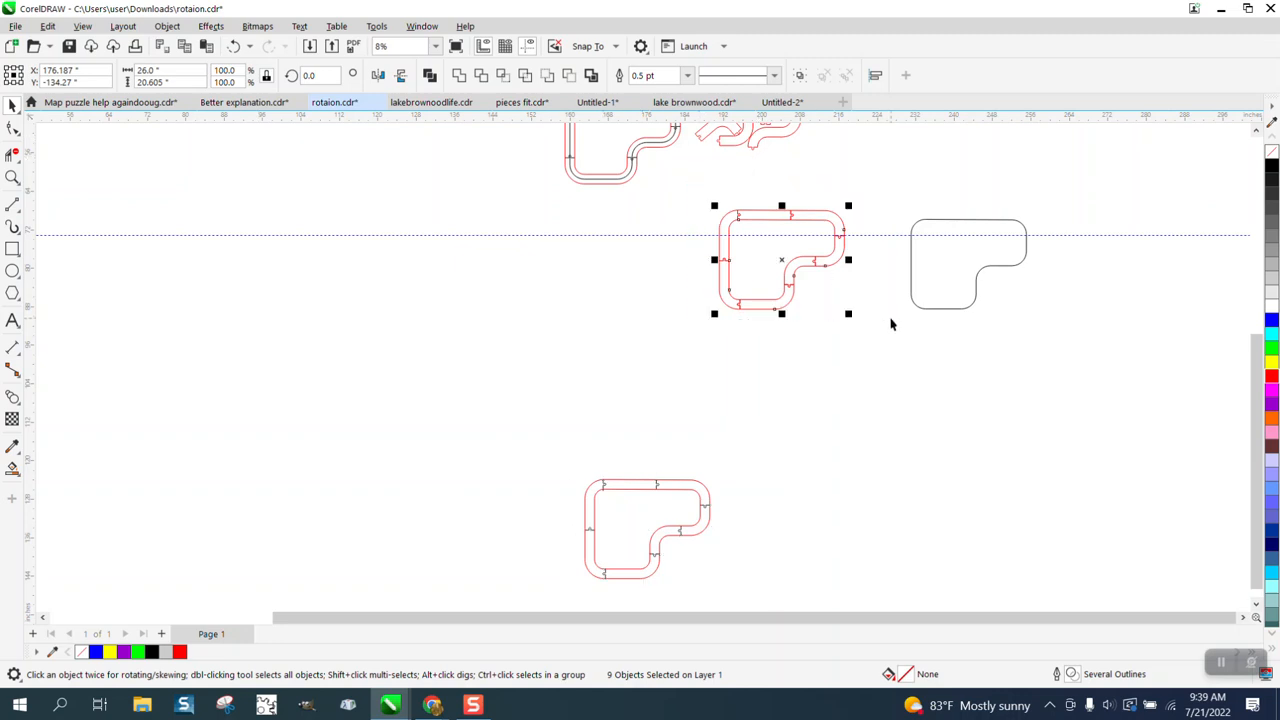
left_click_drag(551, 450, 766, 574)
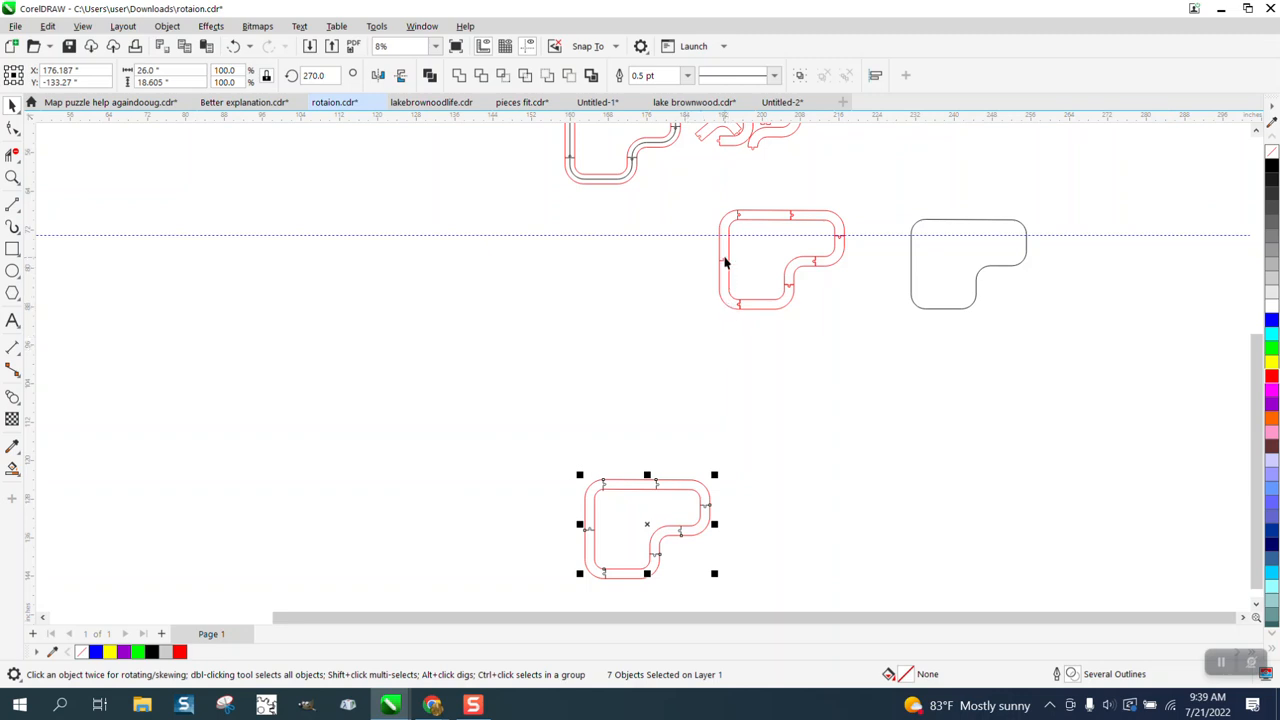
- Move the straight piece, the upper-right curve, the bottom curve and both left-side curves from the extracted track to beside the lower track
left_click_drag(764, 228, 760, 492)
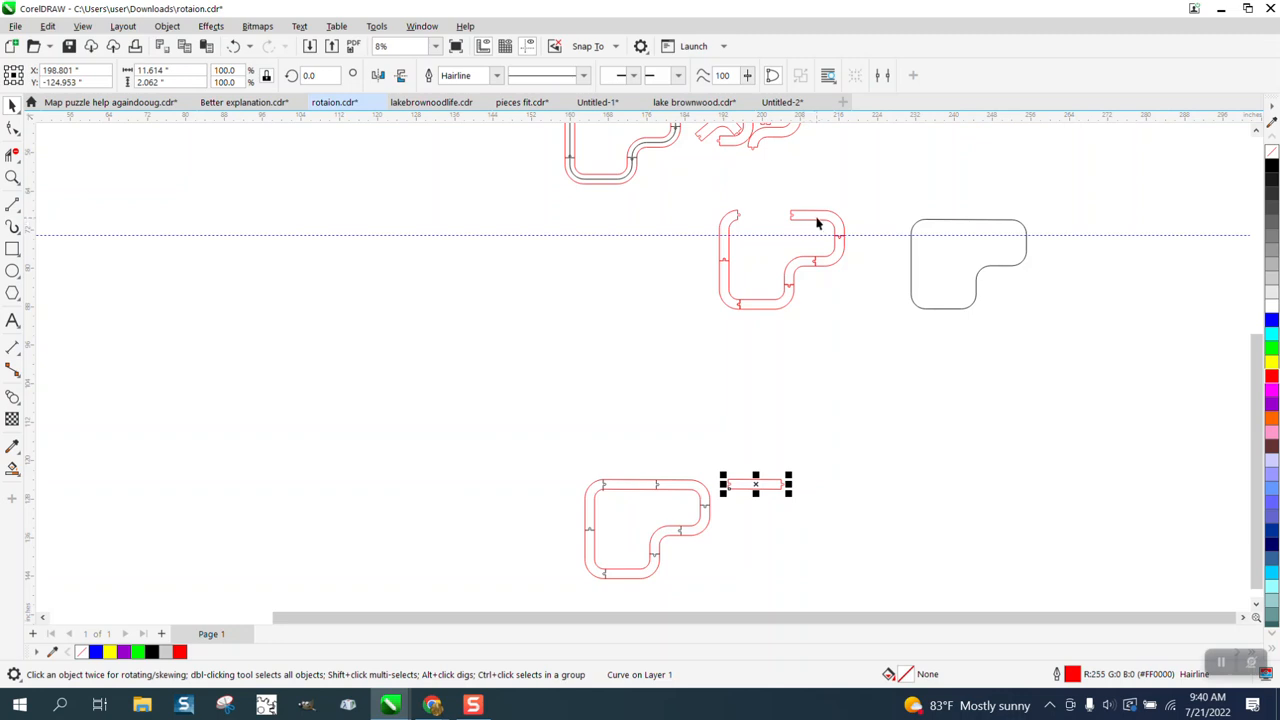
left_click_drag(816, 224, 776, 483)
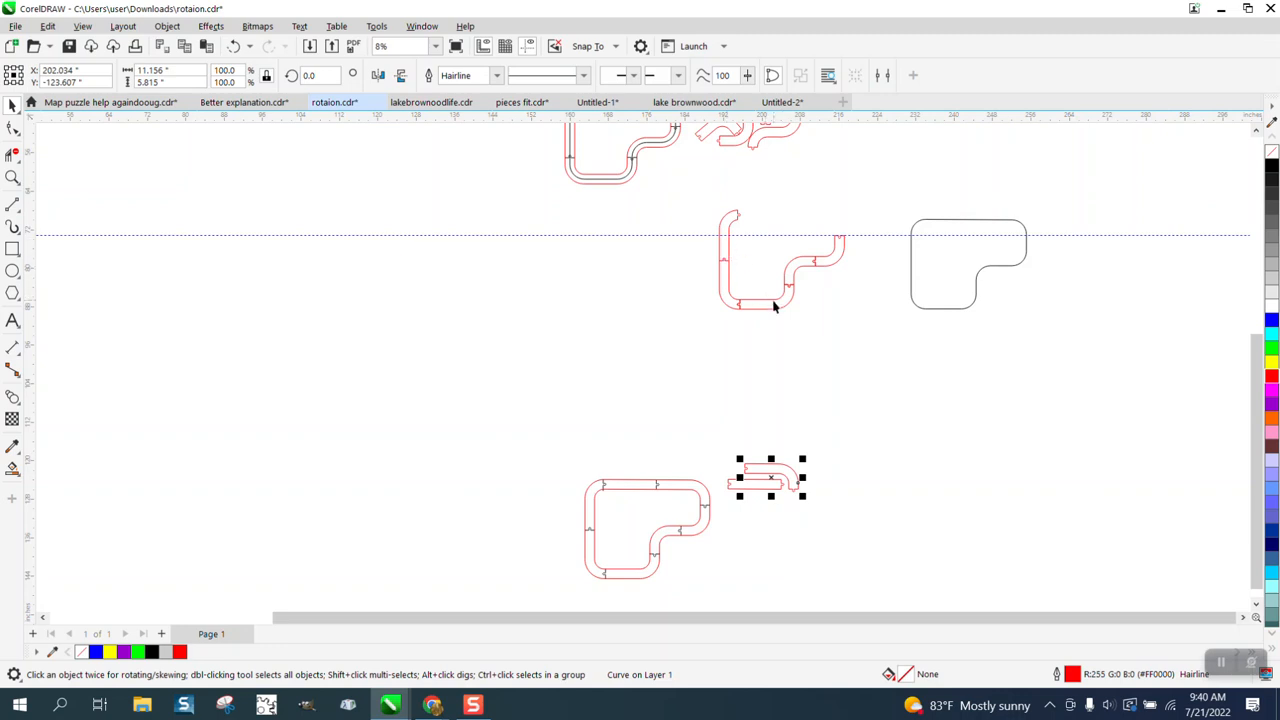
left_click_drag(773, 306, 801, 483)
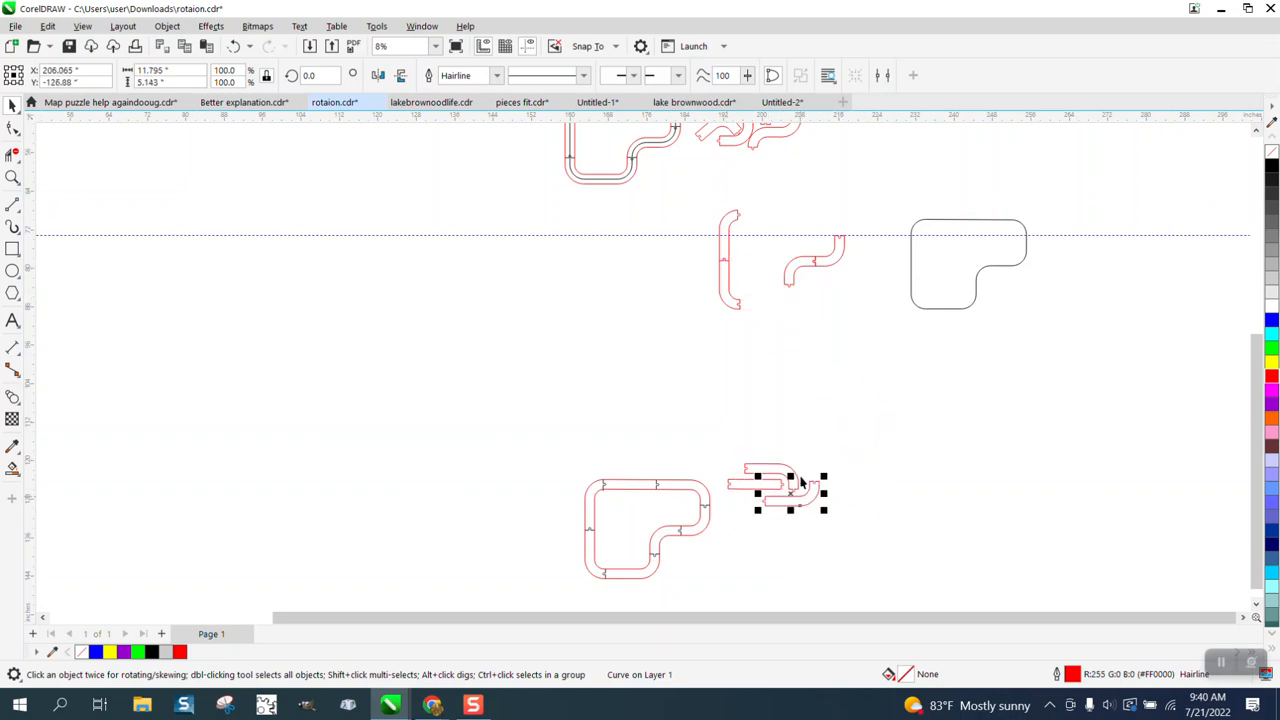
left_click_drag(730, 252, 731, 499)
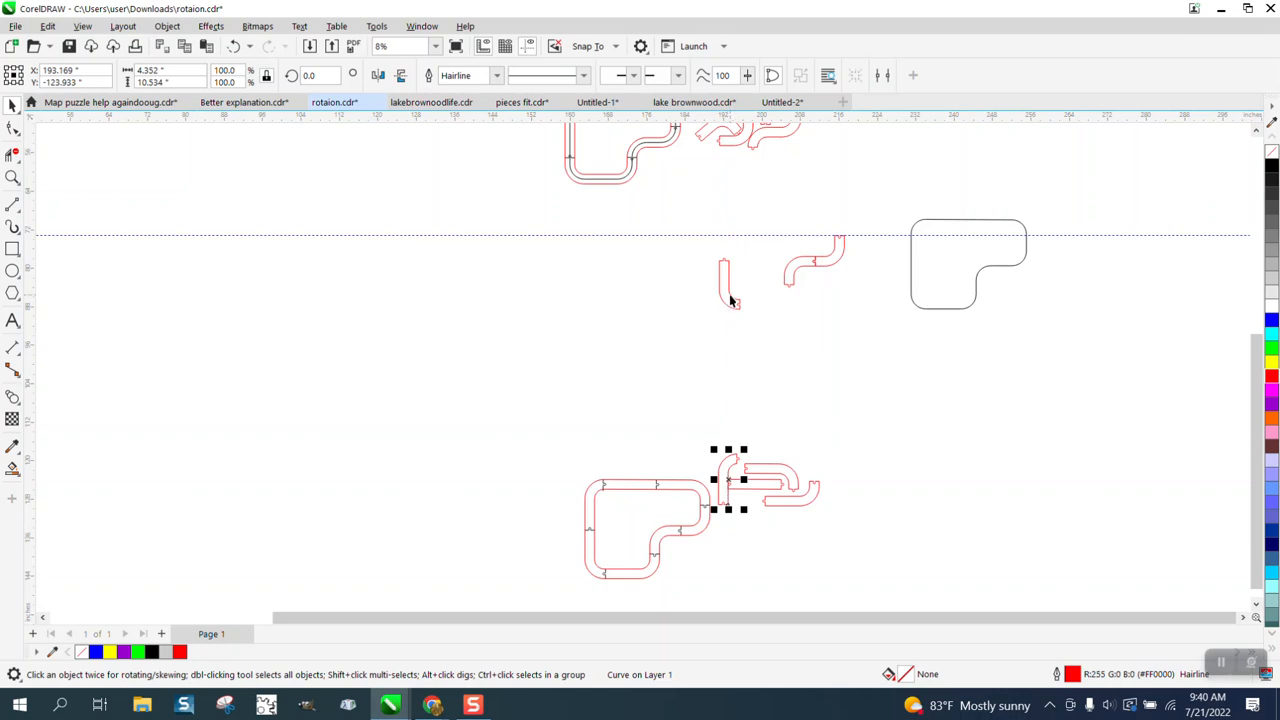
left_click_drag(730, 298, 764, 558)
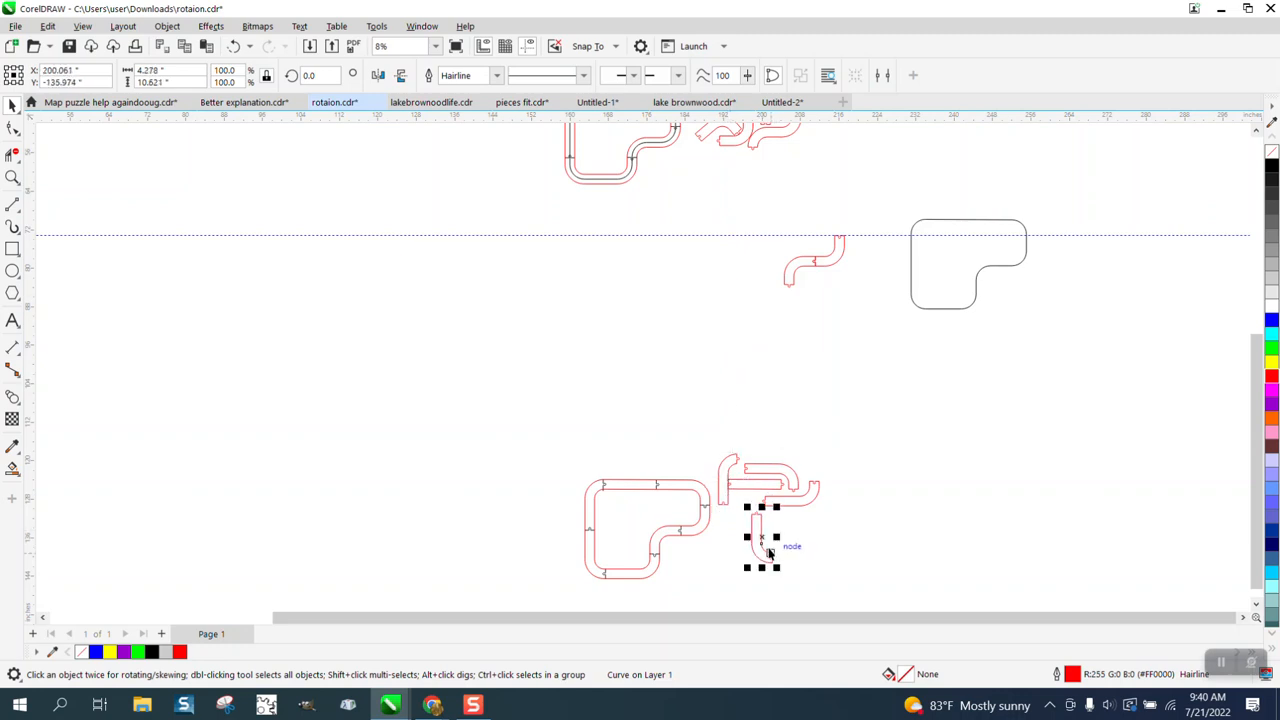
- Rotate the last moved curved piece 90 degrees and nest it just below the other loose pieces
left_click(305, 77)
type("0")
left_click_drag(323, 76, 270, 78)
type("90")
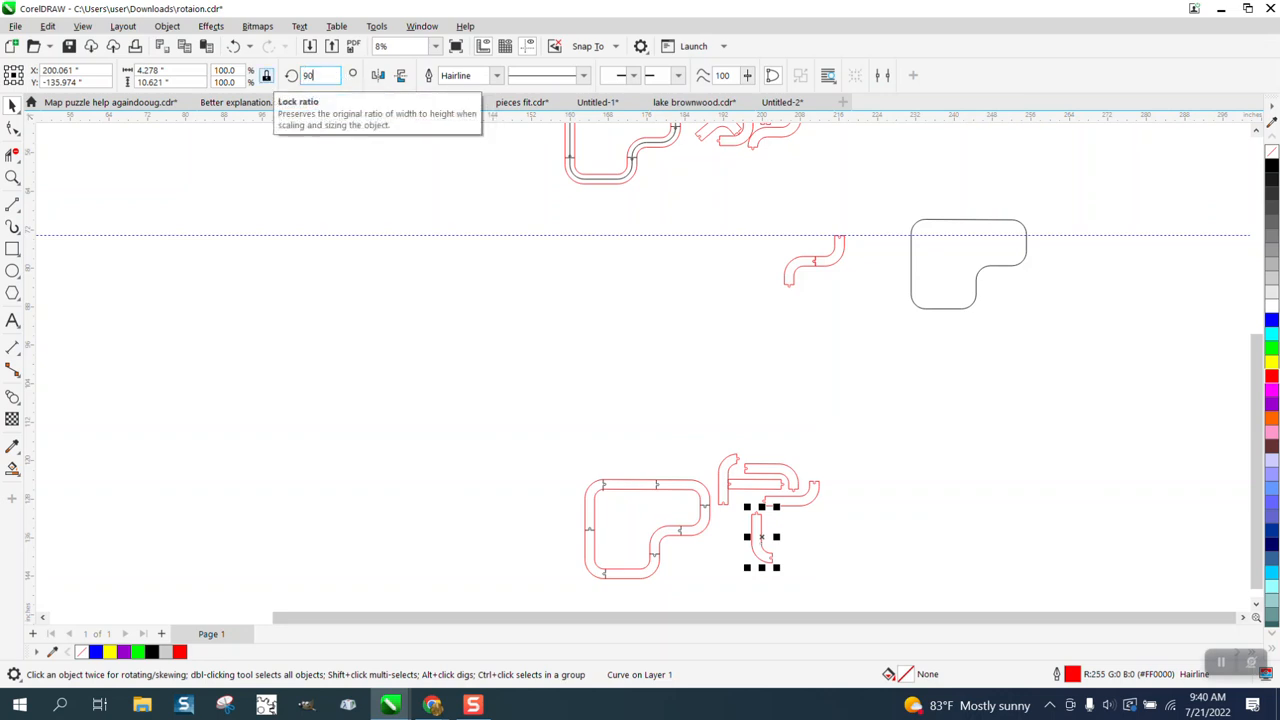
key("Return")
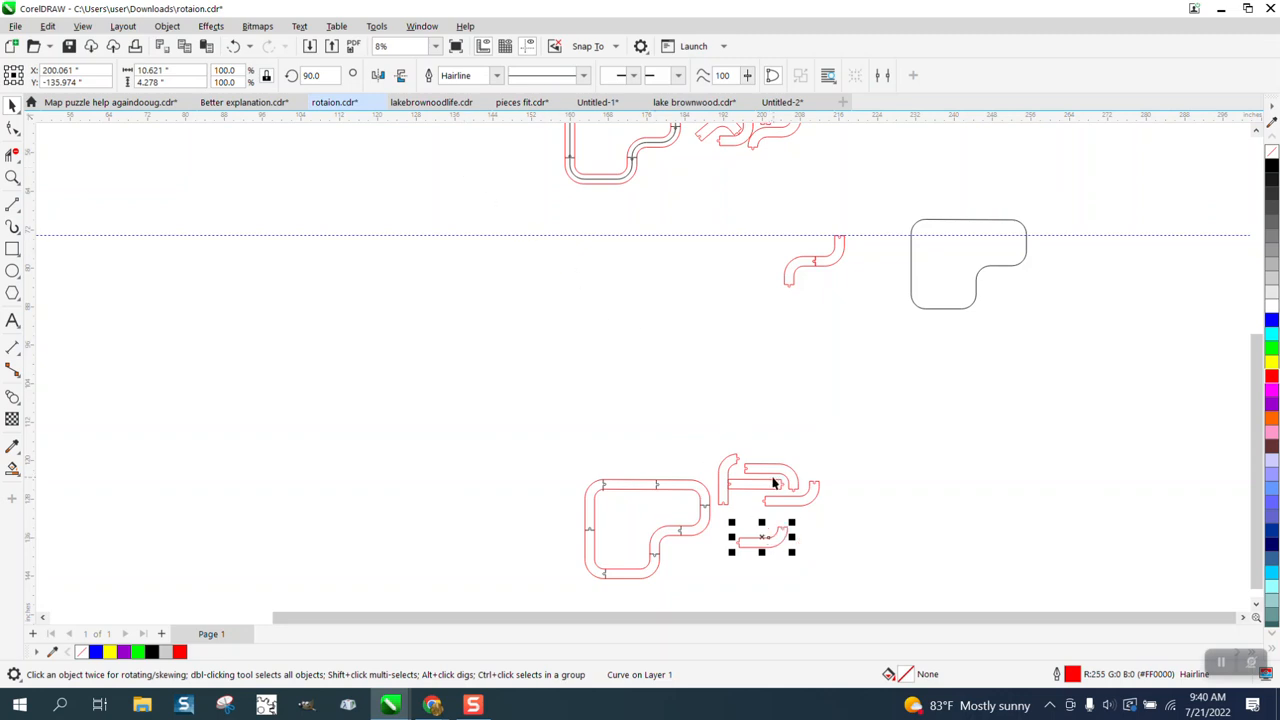
left_click_drag(764, 541, 766, 525)
- Move the remaining two short curved pieces beside the lower track and rotate the final one to about 275.4 degrees
left_click_drag(826, 260, 831, 286)
left_click_drag(744, 487, 730, 522)
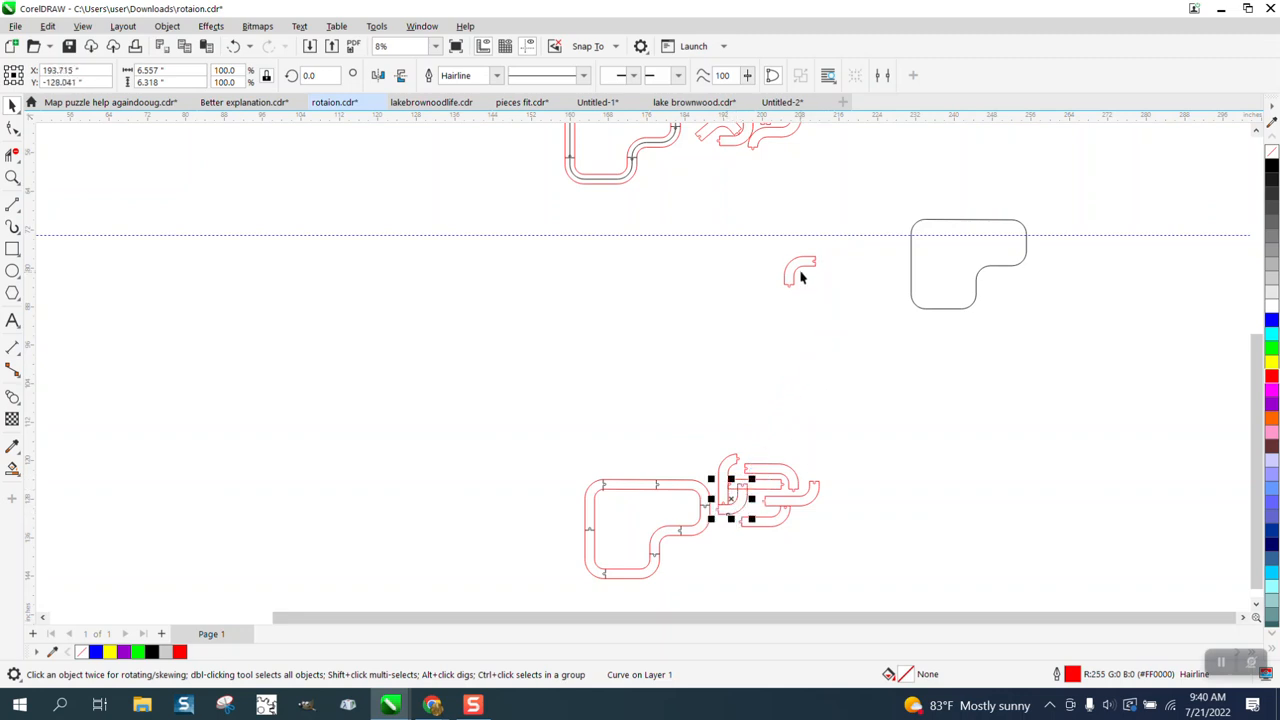
left_click_drag(800, 277, 806, 466)
left_click(837, 443)
left_click(838, 455)
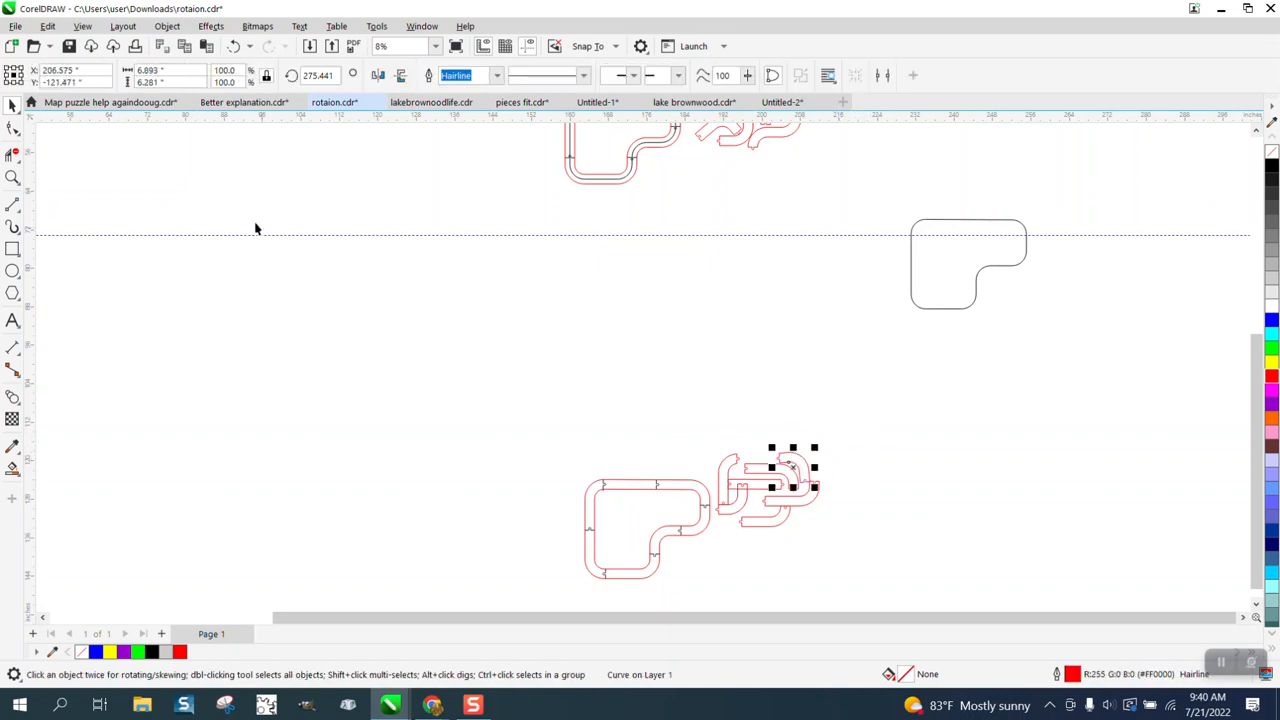
- Shift the tall left curve and the long upper curve slightly left to clear the neighbouring loose pieces
left_click(12, 177)
left_click_drag(680, 449, 905, 558)
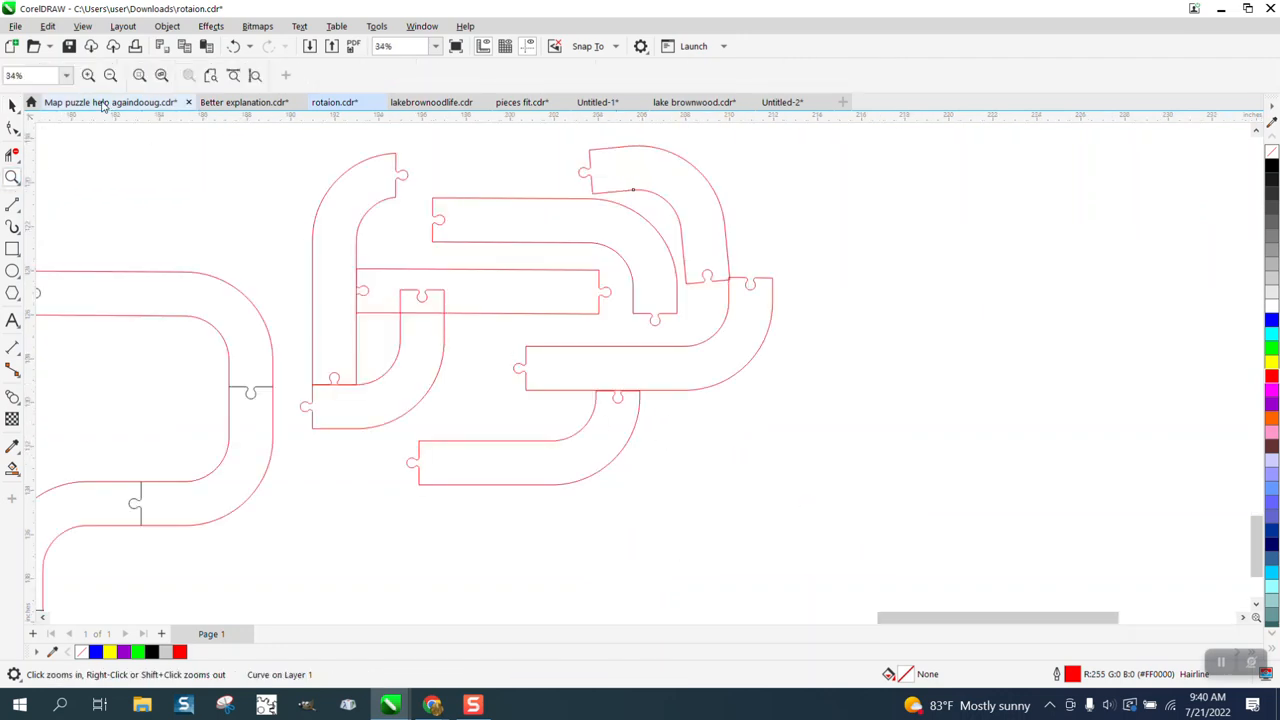
left_click(12, 105)
left_click_drag(384, 205, 377, 198)
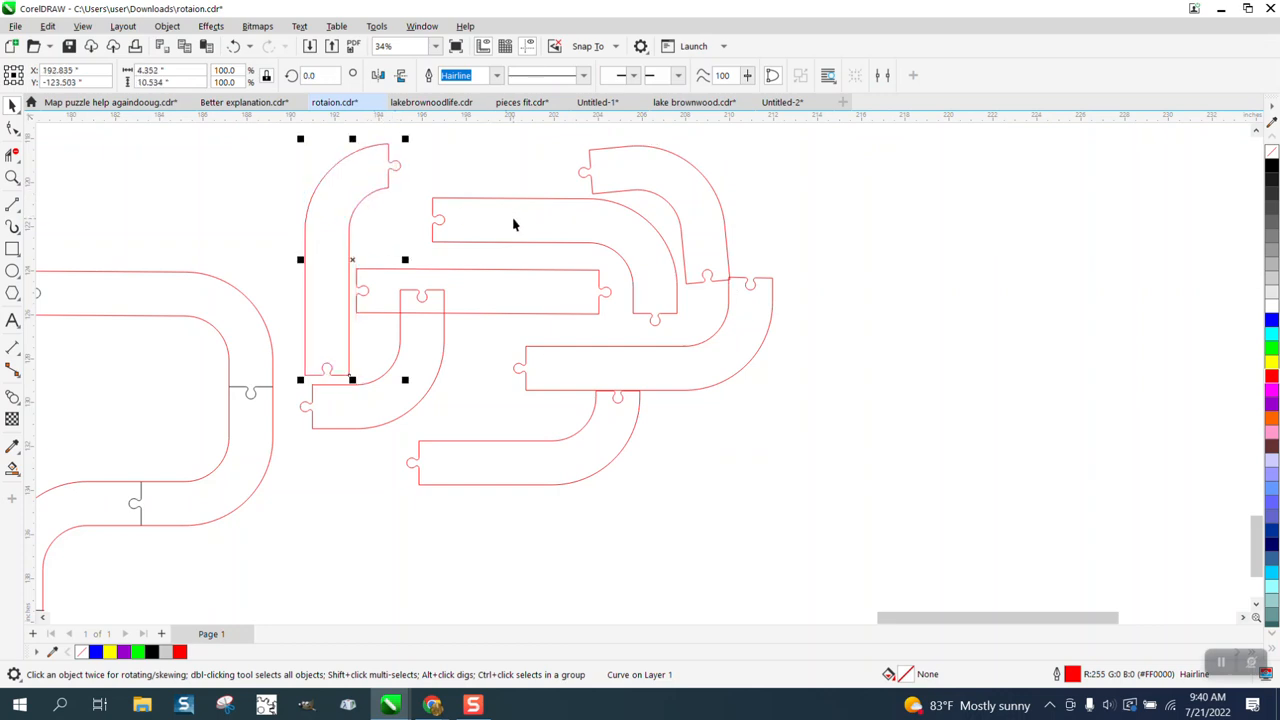
left_click_drag(513, 225, 491, 223)
- Pull the upper-right curve and the two long lower curves left, and lower the short curve below the straight piece
left_click(714, 243)
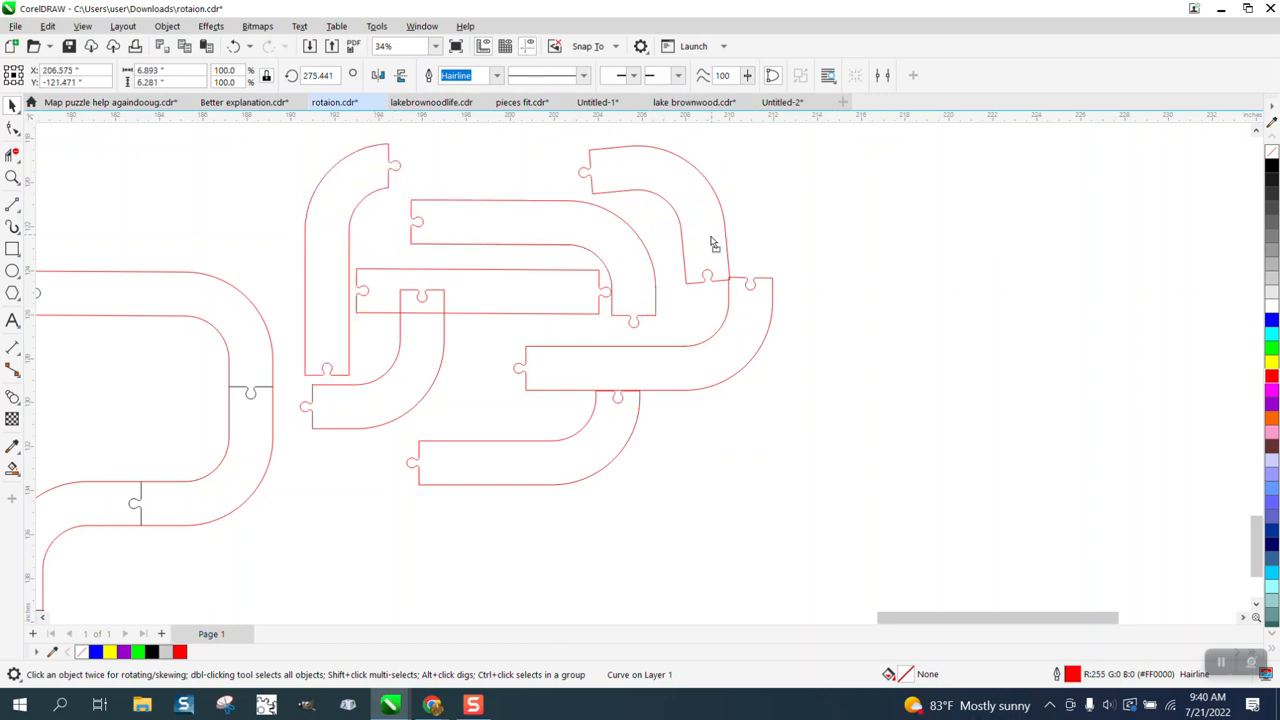
left_click_drag(714, 243, 699, 246)
left_click_drag(757, 320, 694, 334)
left_click_drag(593, 457, 546, 460)
left_click_drag(441, 377, 443, 408)
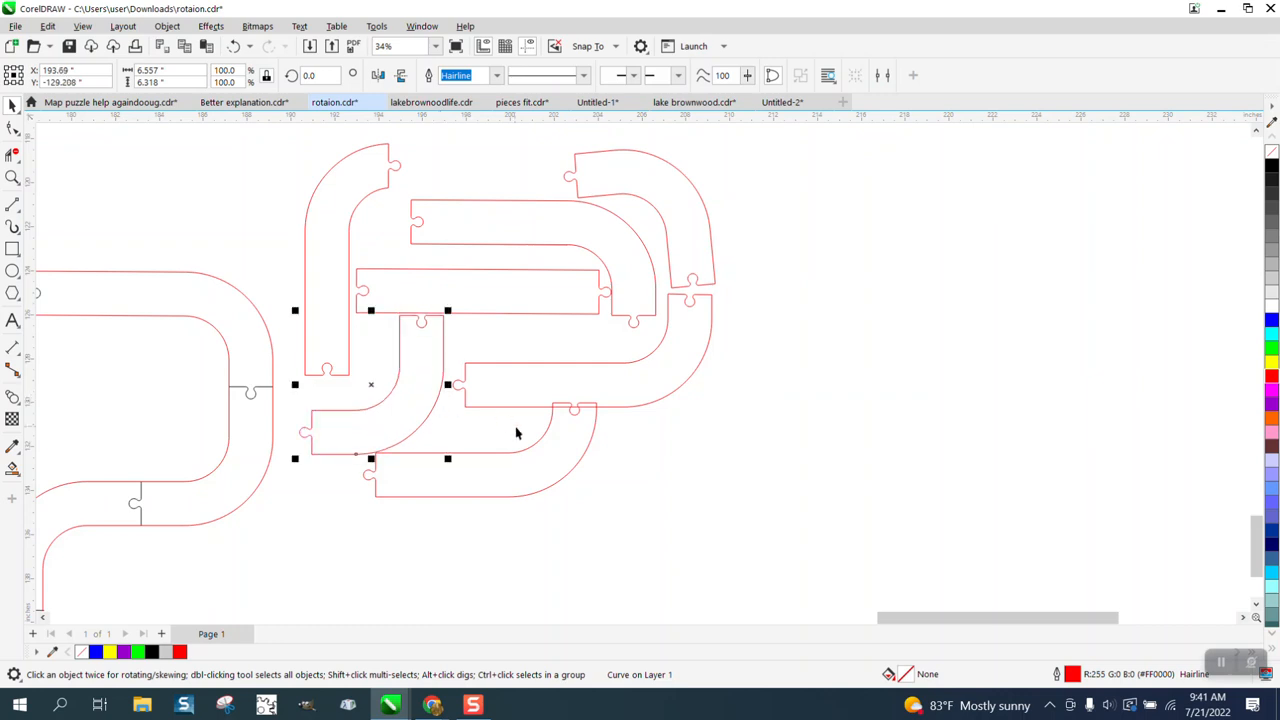
- Try a freehand rotation of the lowest curved piece to about 98.8 degrees, and undo it
left_click(544, 456)
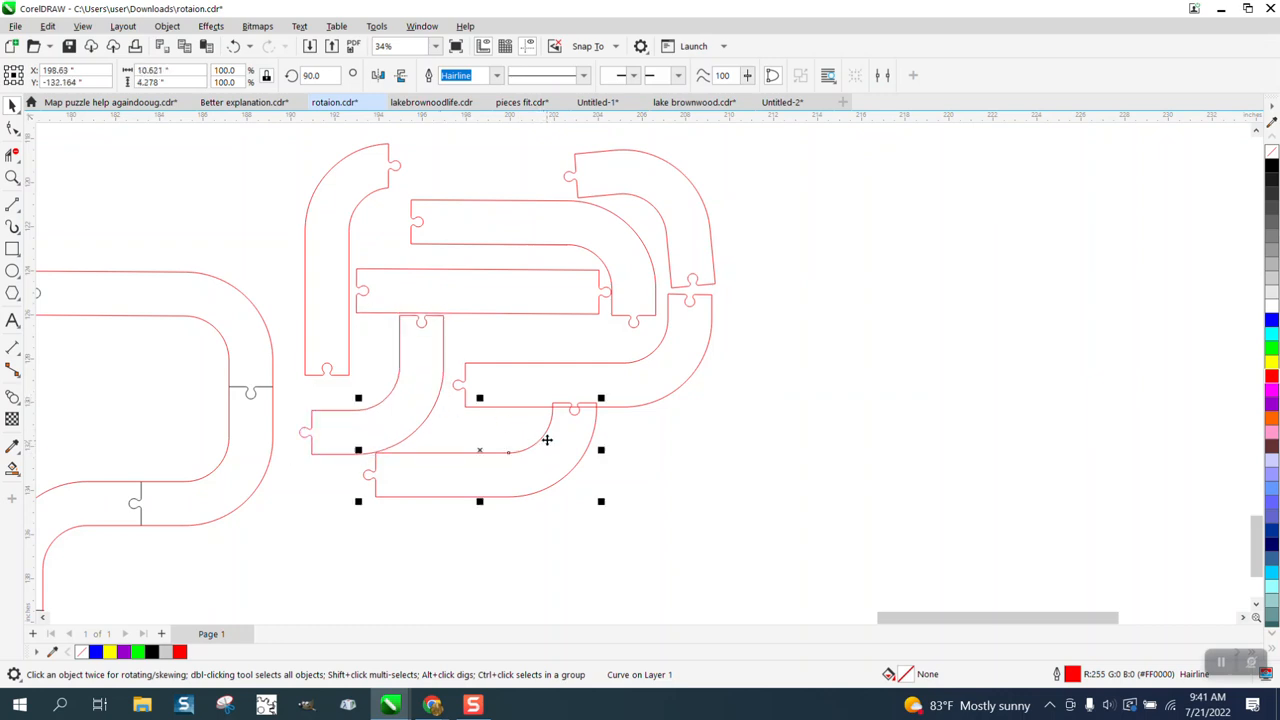
left_click(572, 465)
left_click_drag(578, 452, 643, 475)
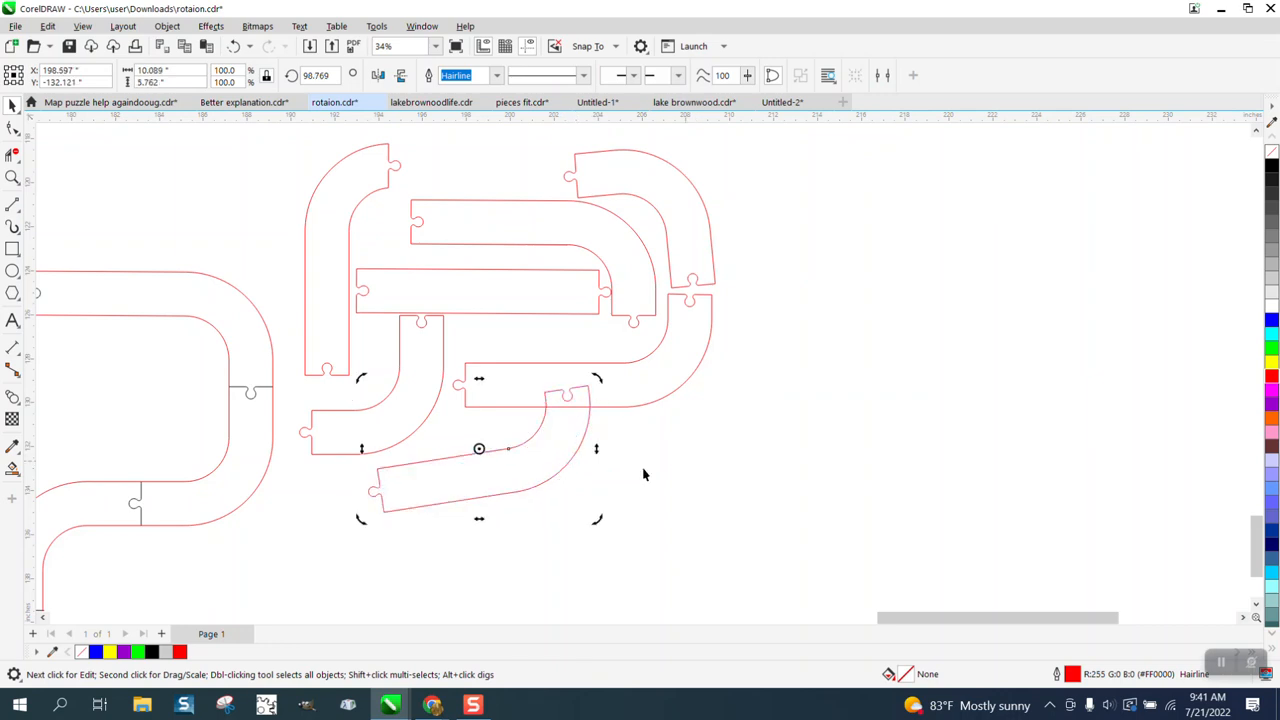
left_click(236, 47)
- Lower the long upper curve, move the larger lower curve and the short curve clear of the group, and nest the 90-degree curve there
left_click_drag(542, 216, 549, 228)
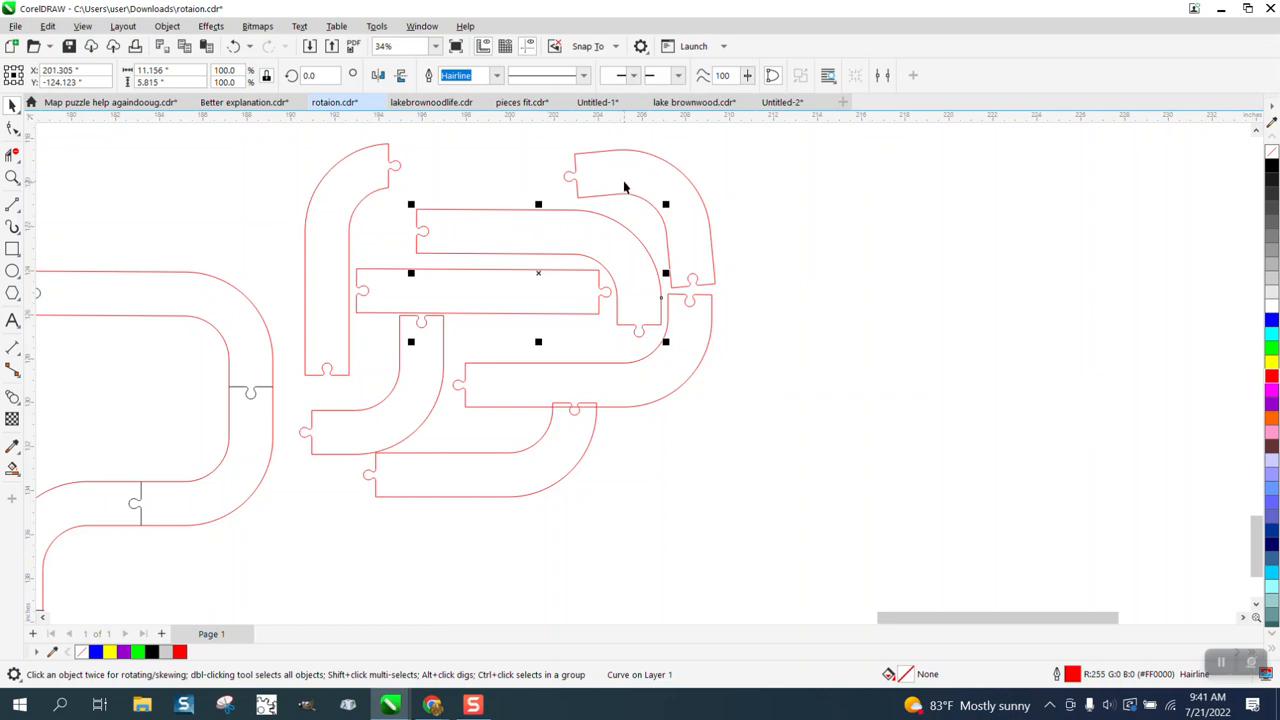
scroll(650, 210, "down", 2)
scroll(666, 242, "down", 2)
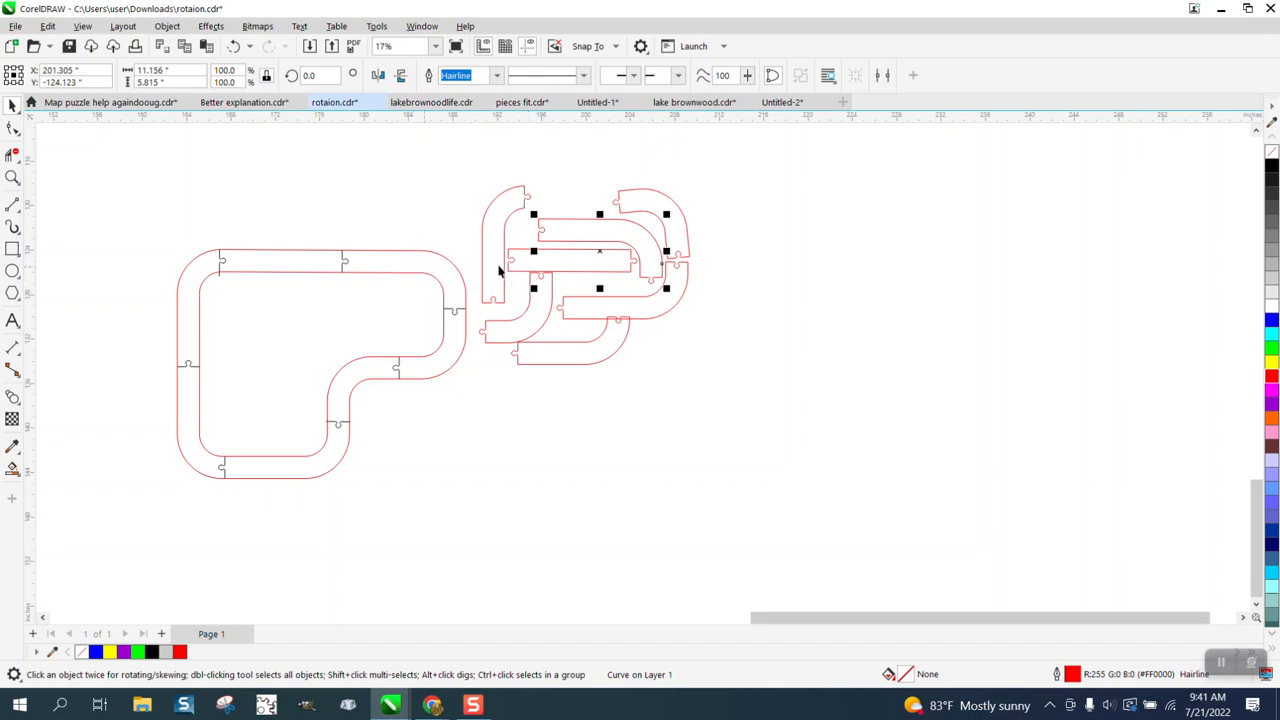
left_click_drag(686, 296, 930, 340)
left_click_drag(612, 333, 680, 270)
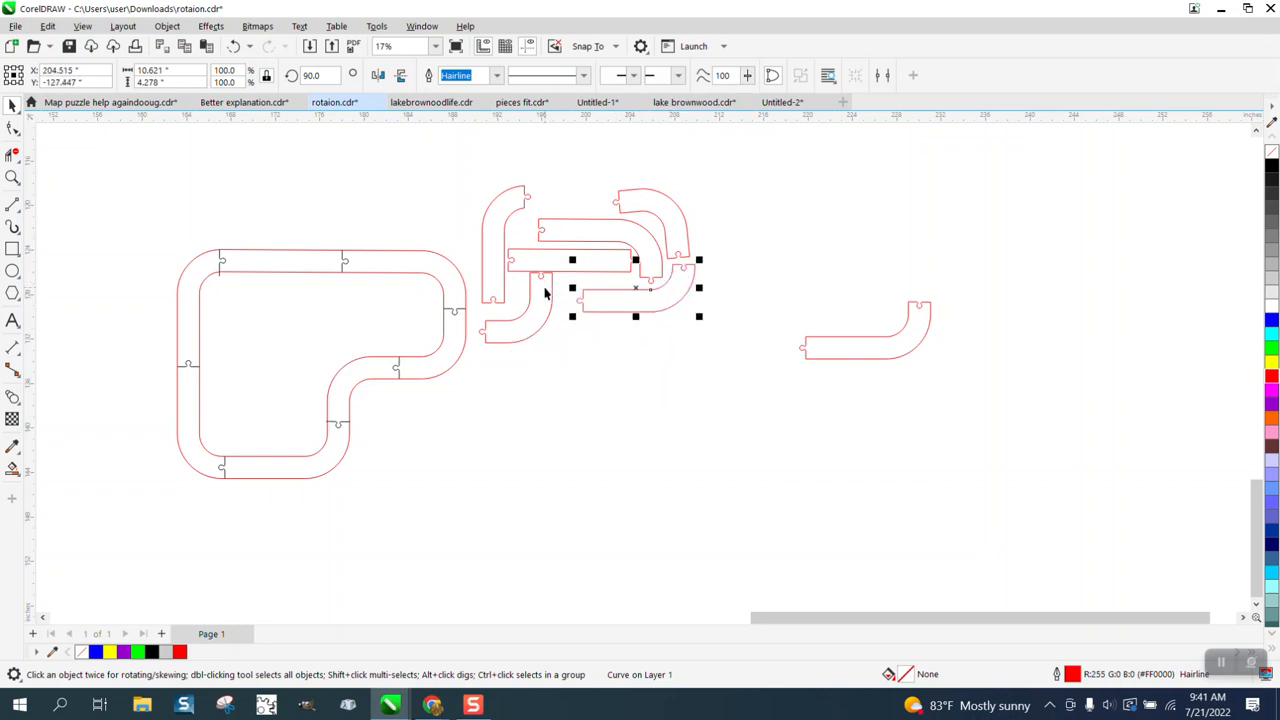
left_click_drag(551, 328, 736, 460)
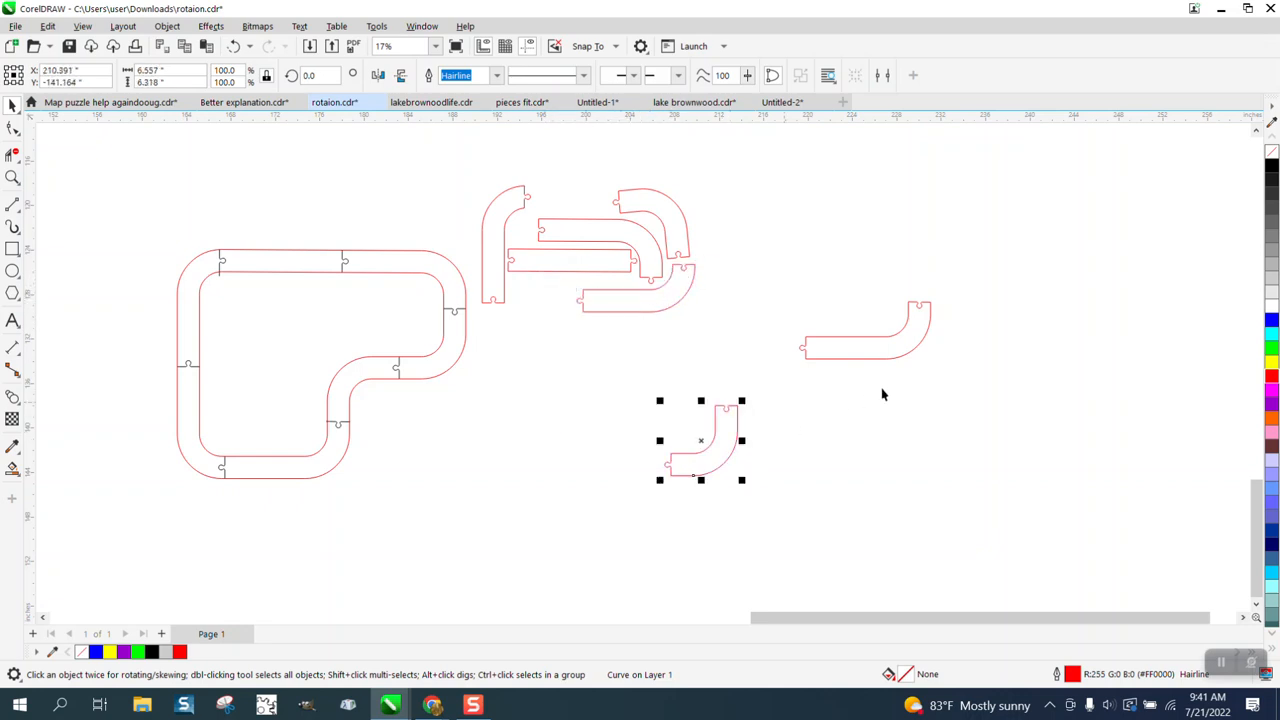
- Mirror the long curve set apart from the group horizontally, fit it beneath the straight piece, and adjust the tall left curve
left_click(897, 361)
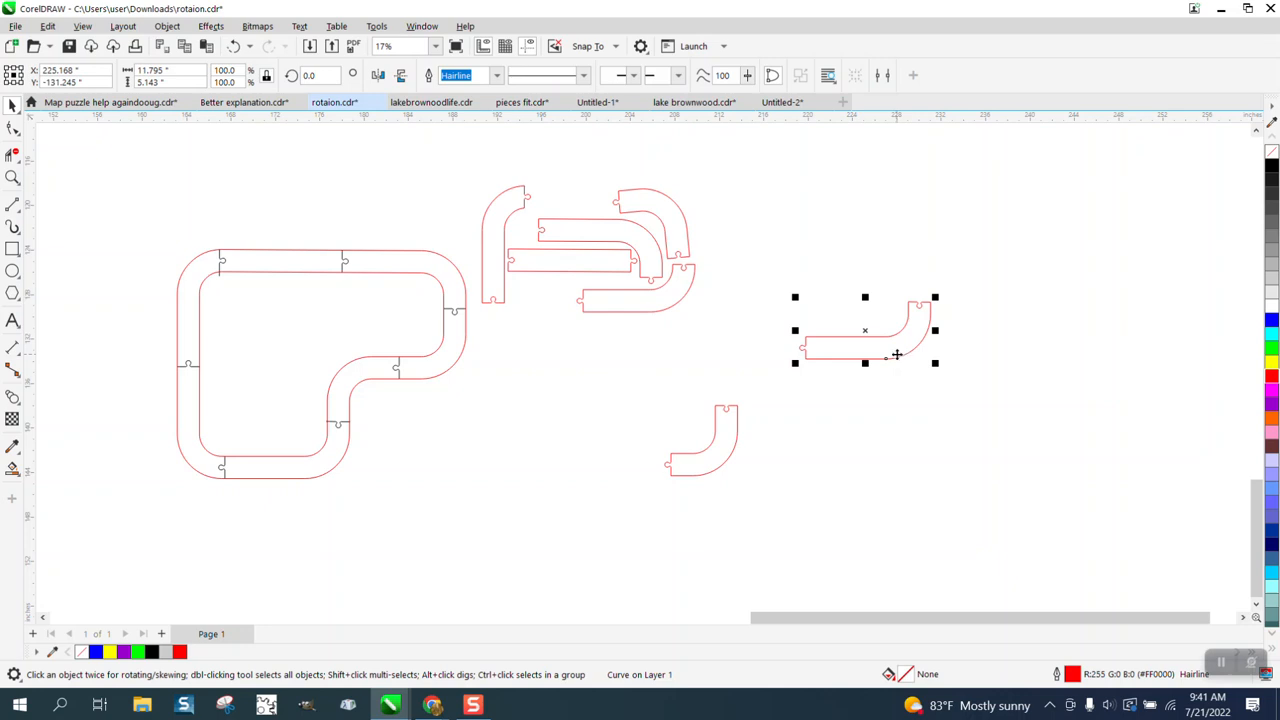
left_click(401, 76)
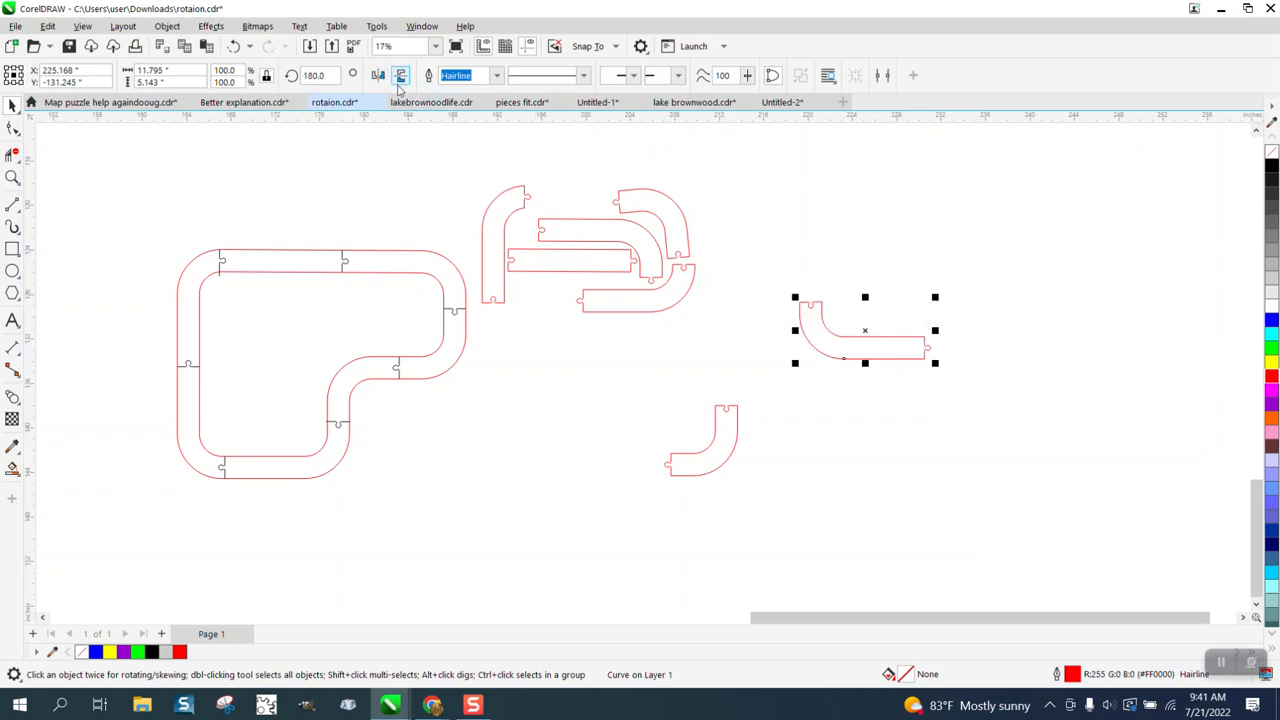
left_click_drag(865, 333, 576, 313)
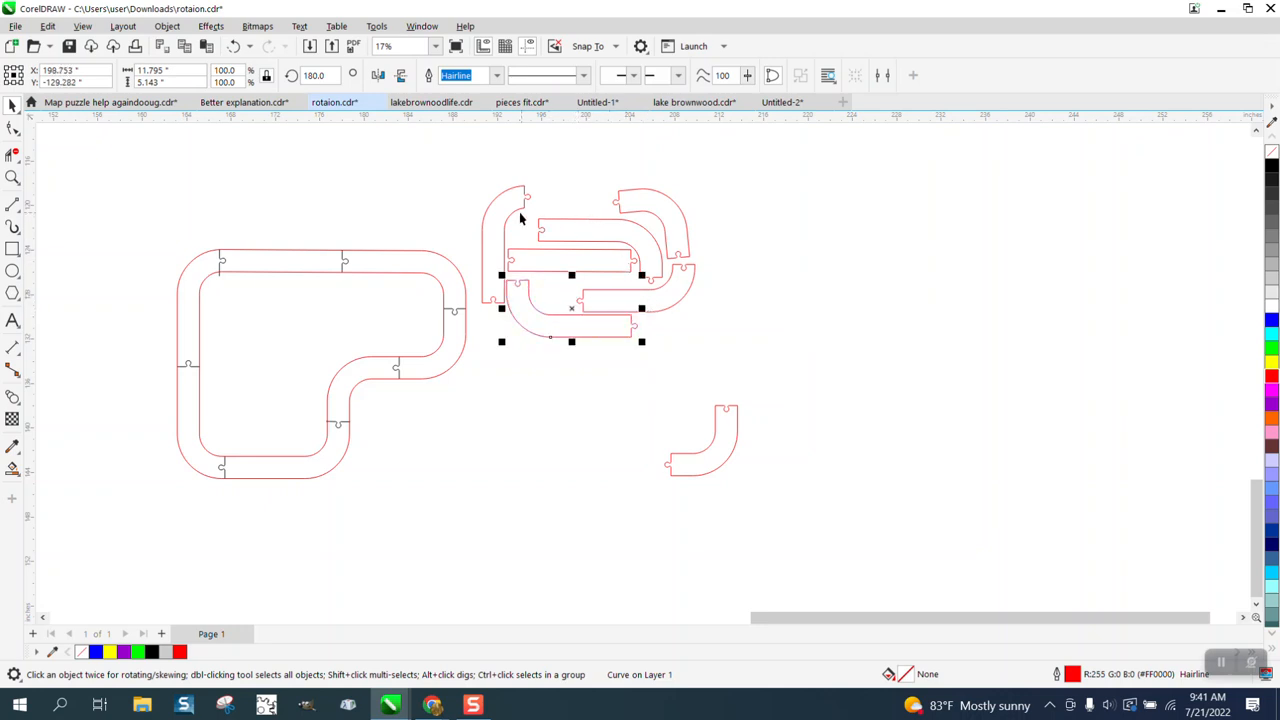
left_click_drag(520, 218, 510, 236)
left_click_drag(740, 447, 620, 265)
- Examine the separated puzzle pieces laid out beside the upper track with the black center line
scroll(691, 357, "down", 4)
scroll(727, 370, "down", 1)
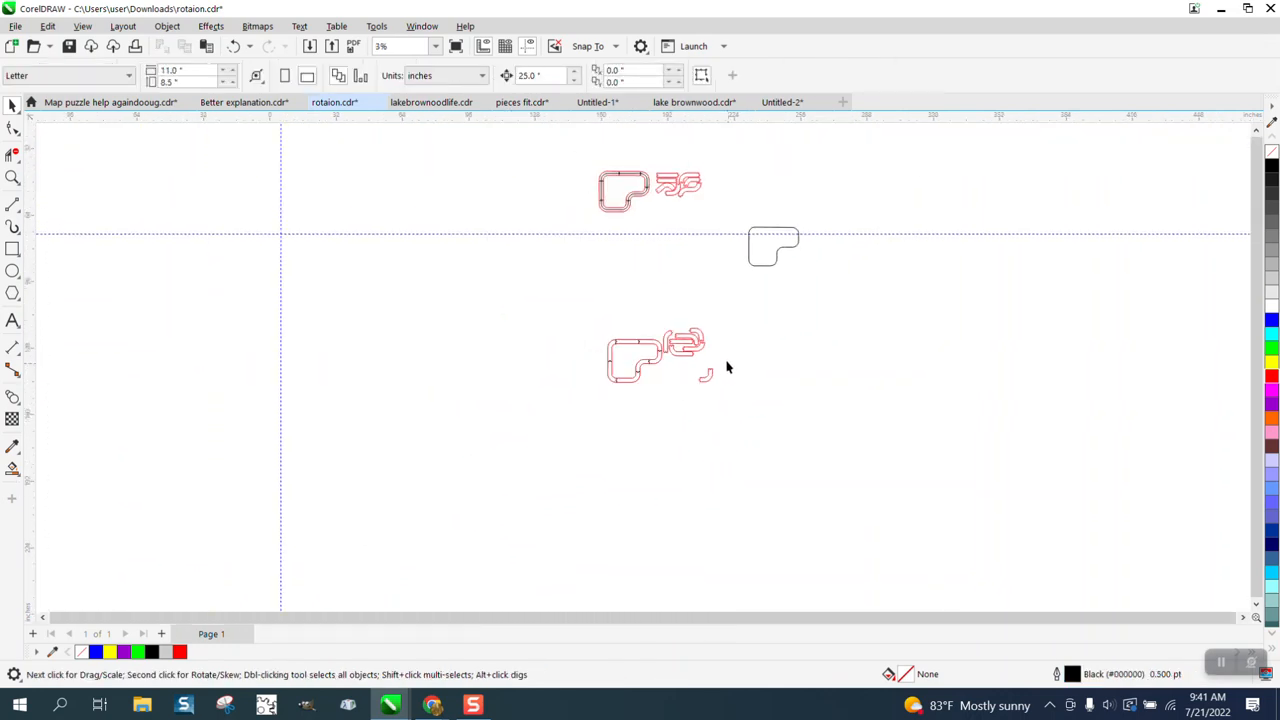
left_click(14, 178)
left_click_drag(578, 150, 757, 256)
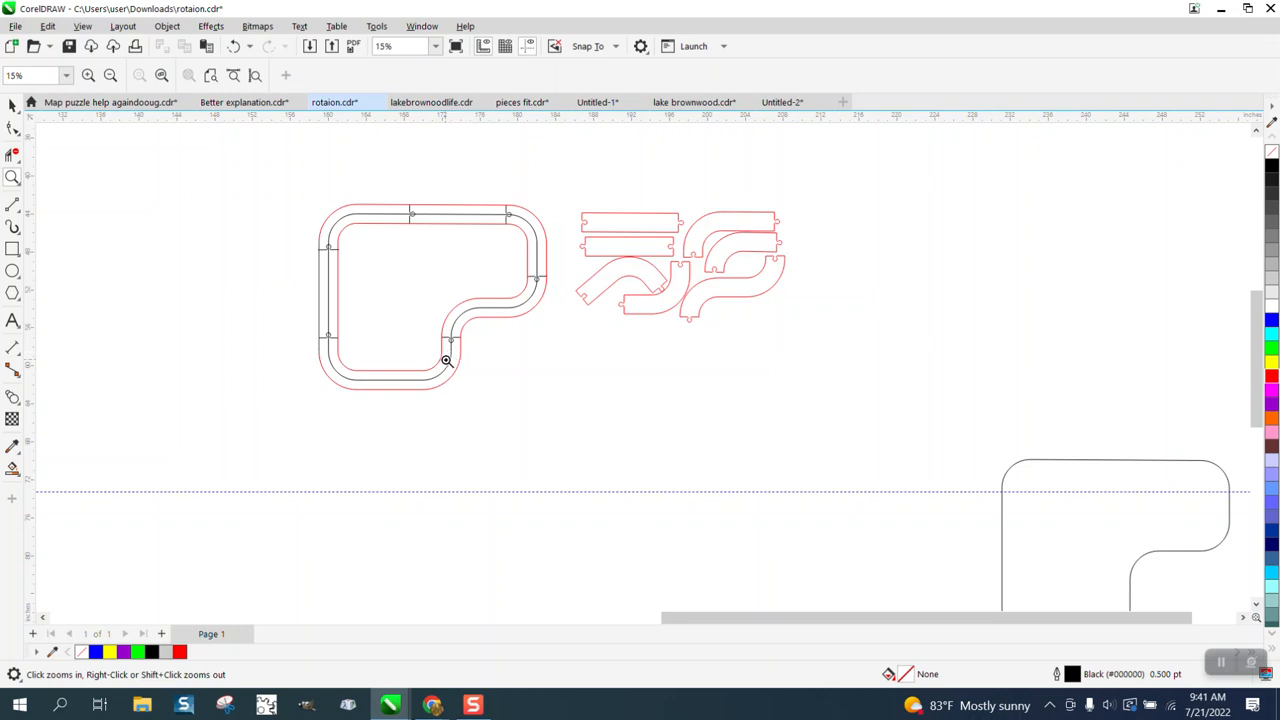
scroll(438, 347, "down", 1)
scroll(691, 334, "up", 6)
scroll(574, 337, "down", 6)
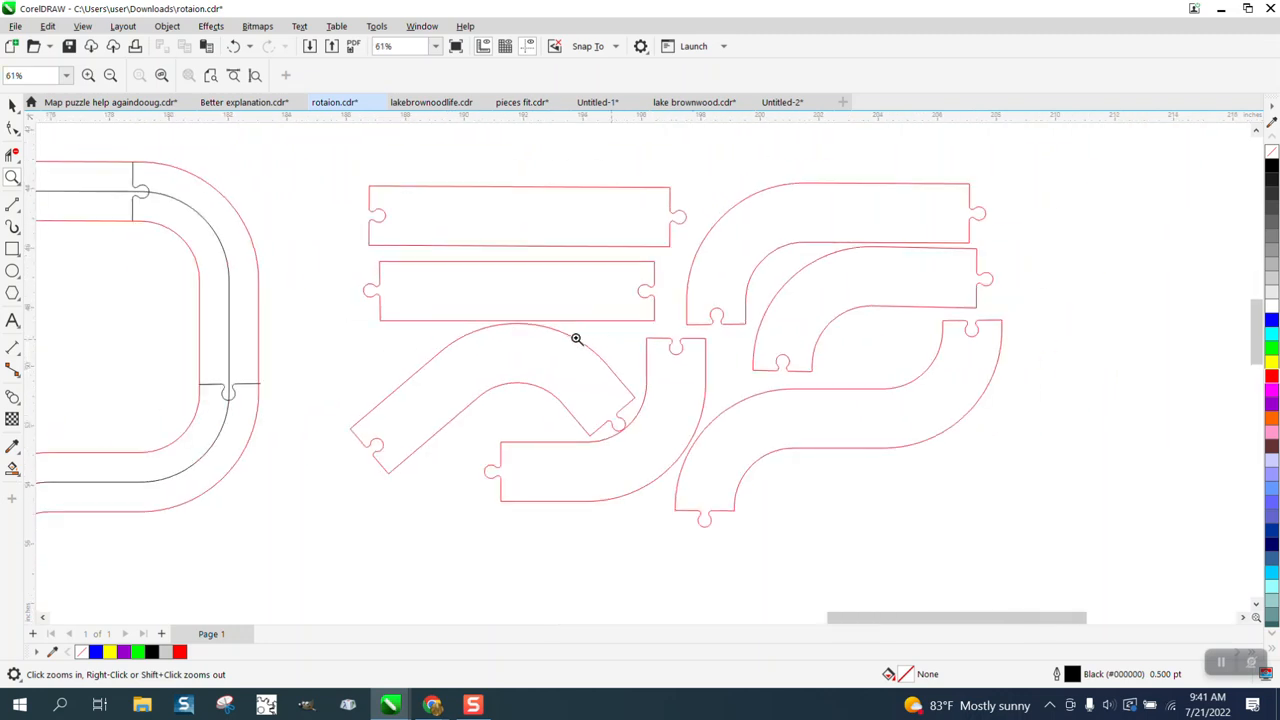